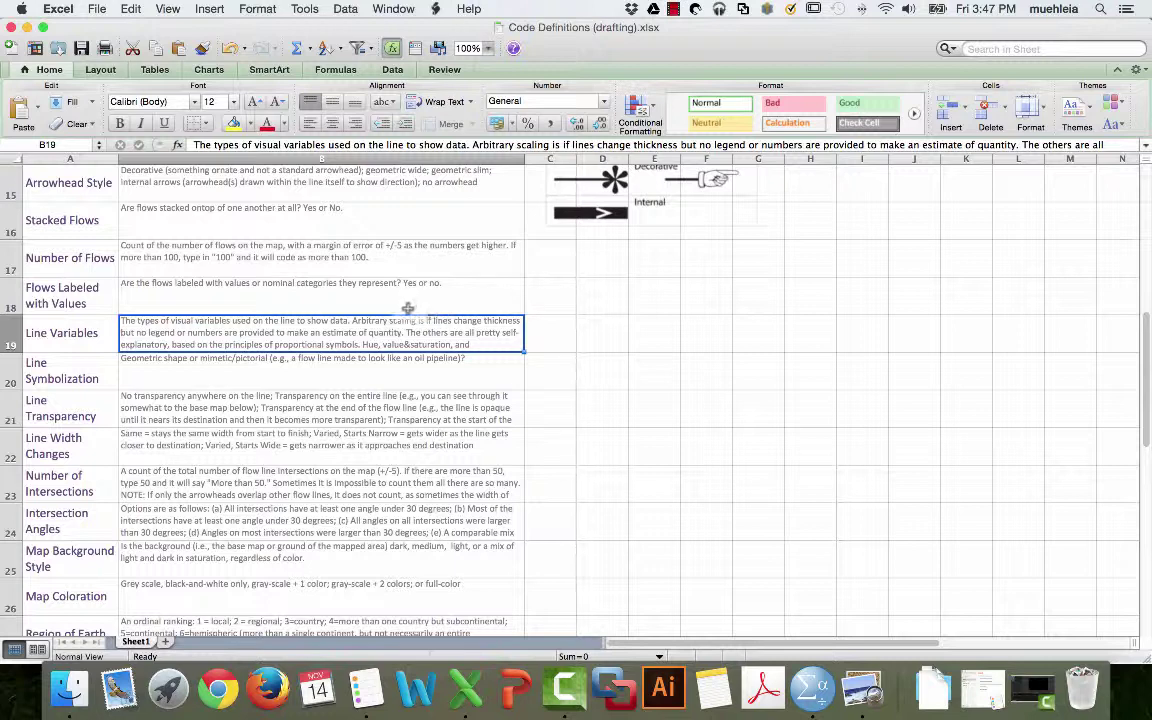
Step: Return to cell A1 at the Codes heading of the Code Definitions sheet
{"action": "scroll", "coordinate": [365, 278], "scroll_direction": "up", "scroll_amount": 10}
{"action": "key", "text": "ctrl+Home"}
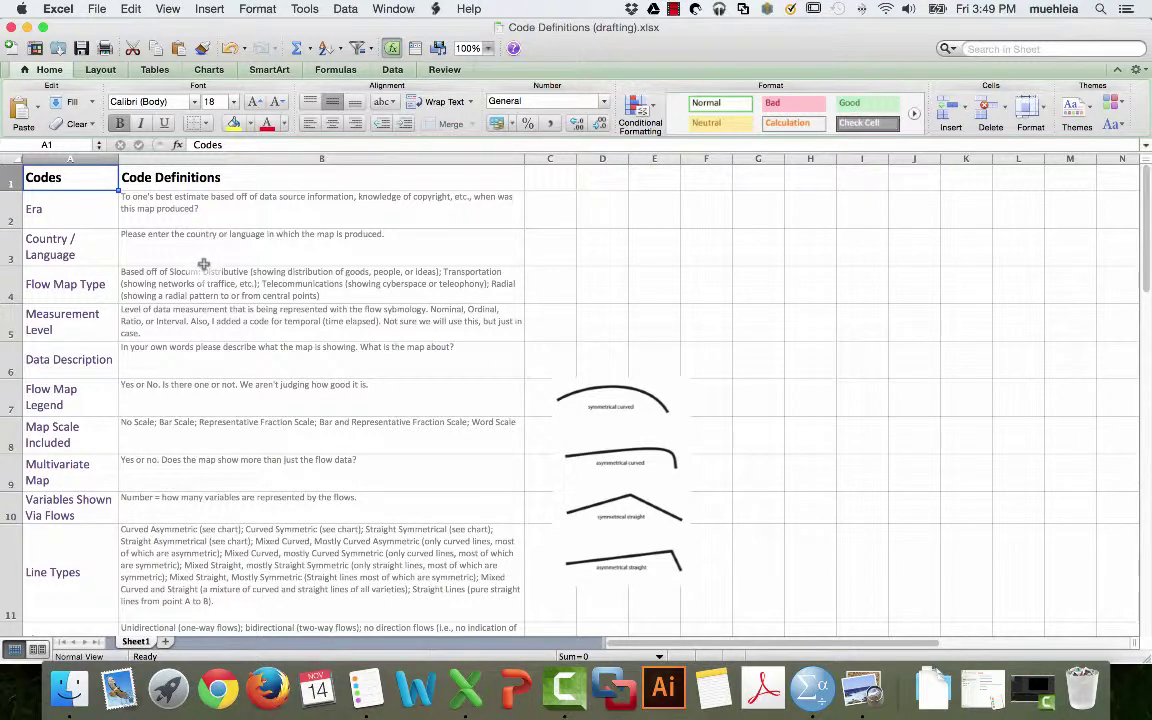
Step: Select the Era code in A2 and narrow the Excel window to reveal SPSS Coding Sheet.sav
{"action": "scroll", "coordinate": [204, 264], "scroll_direction": "down", "scroll_amount": 5}
{"action": "scroll", "coordinate": [204, 264], "scroll_direction": "down", "scroll_amount": 10}
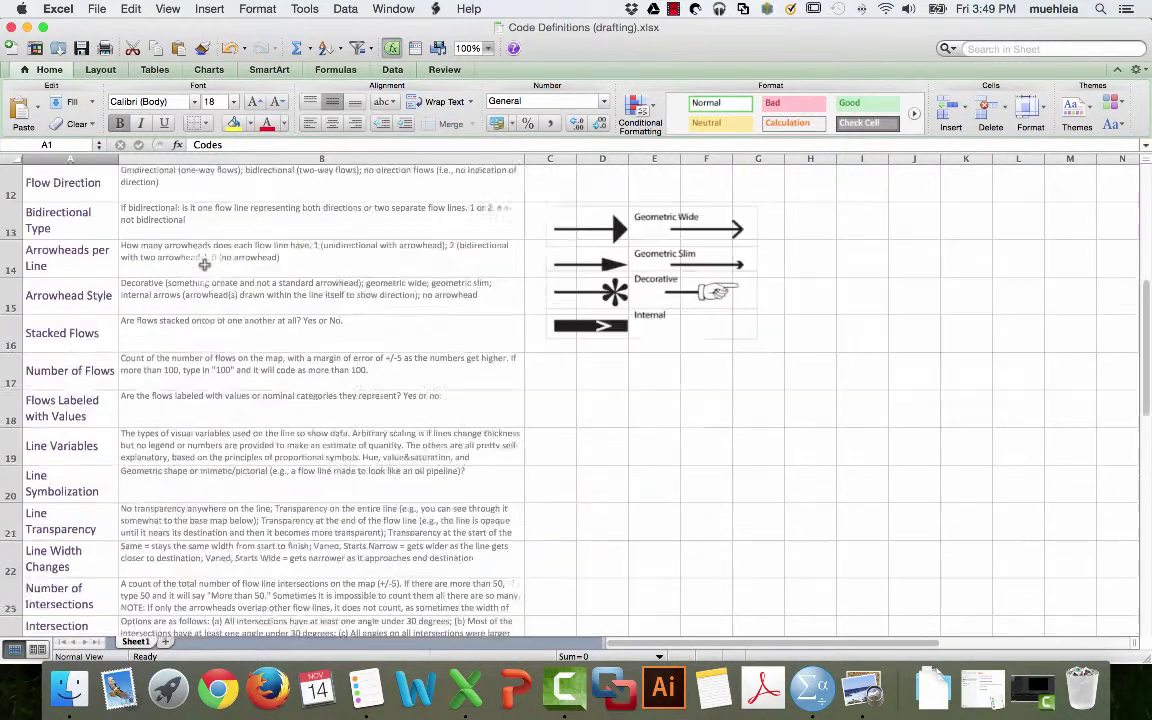
{"action": "scroll", "coordinate": [204, 264], "scroll_direction": "down", "scroll_amount": 5}
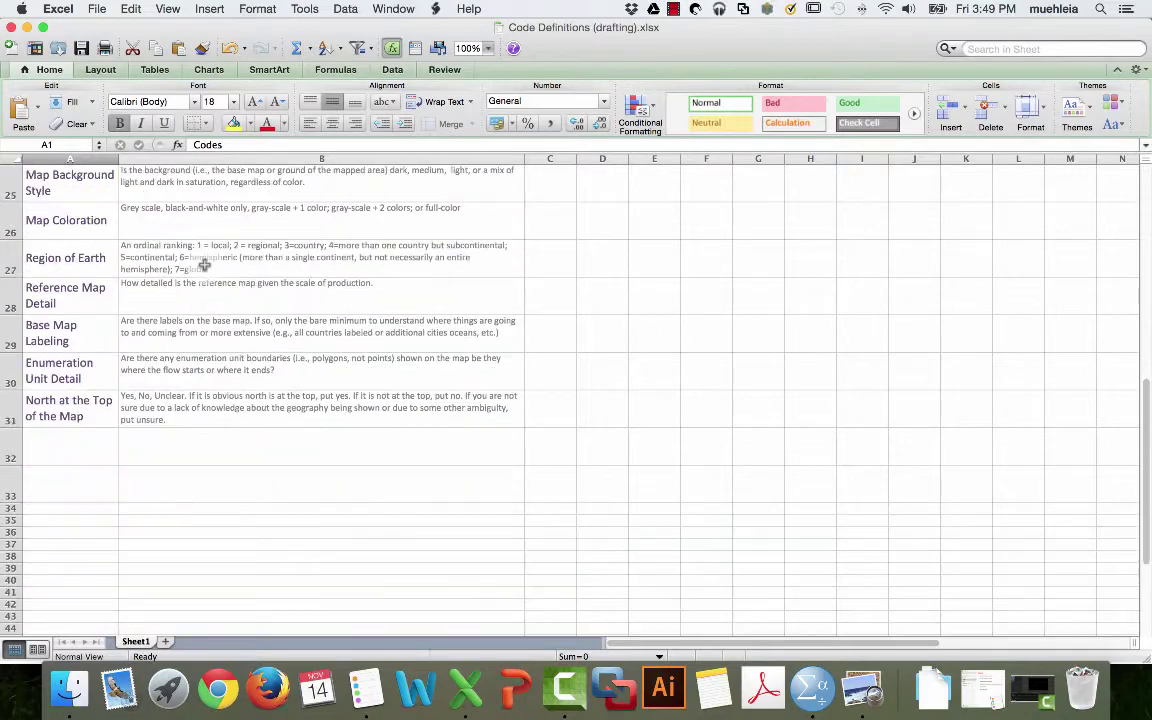
{"action": "scroll", "coordinate": [204, 264], "scroll_direction": "up", "scroll_amount": 10}
{"action": "scroll", "coordinate": [204, 264], "scroll_direction": "up", "scroll_amount": 8}
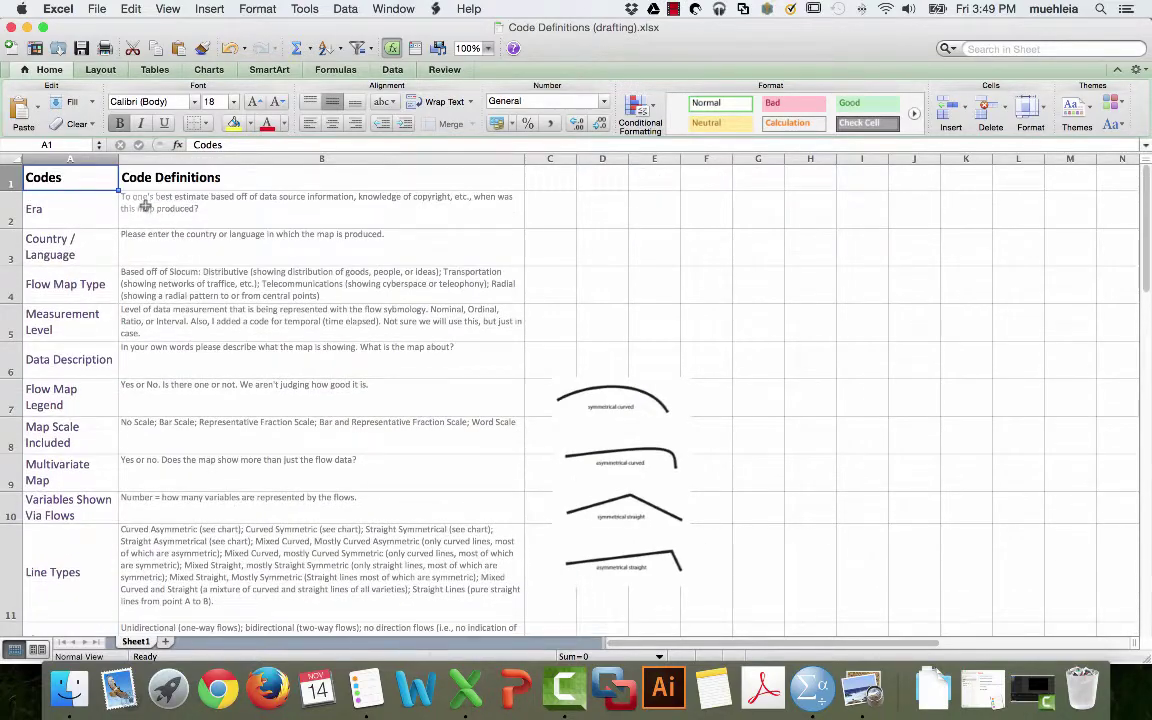
{"action": "left_click", "coordinate": [60, 215]}
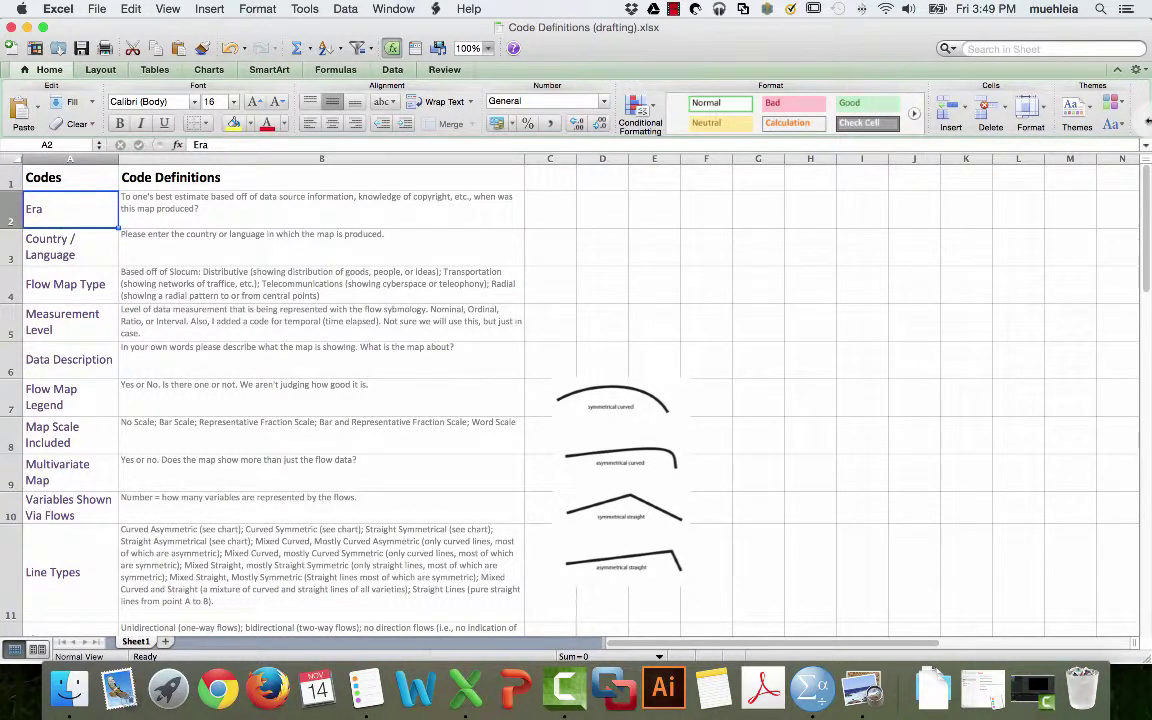
{"action": "left_click_drag", "start_coordinate": [1047, 138], "coordinate": [695, 131]}
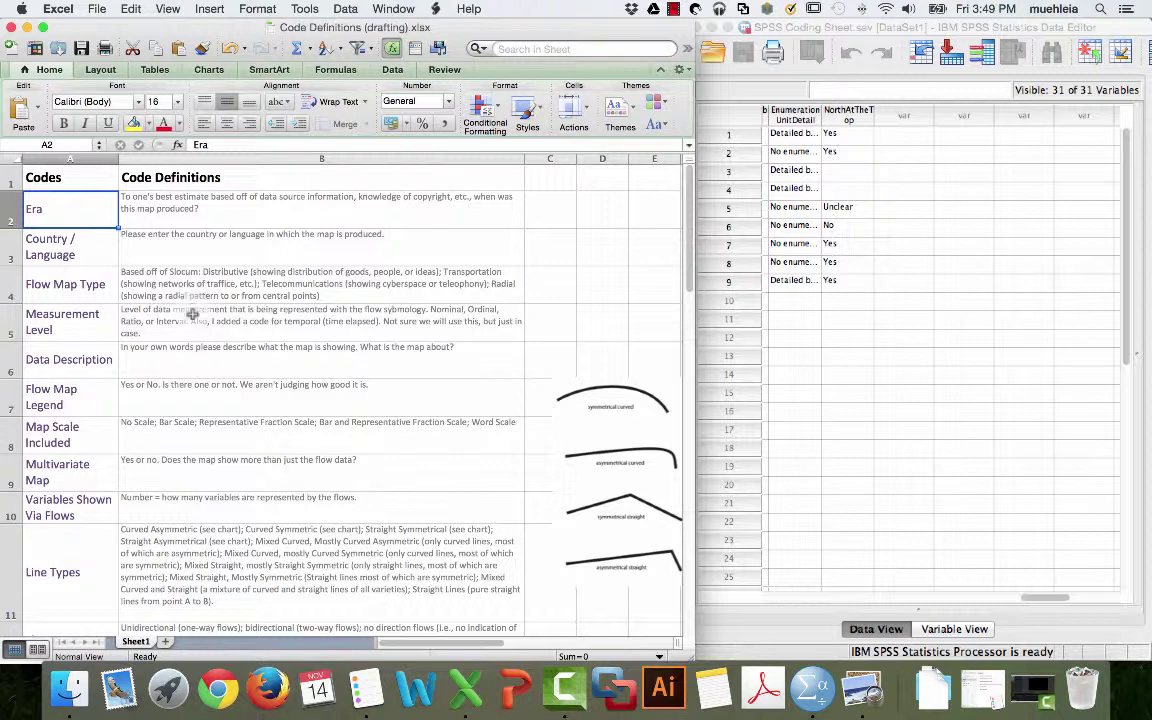
Step: Review the code definitions, then minimize Excel to reveal the Chapman 1979 map
{"action": "scroll", "coordinate": [165, 305], "scroll_direction": "down", "scroll_amount": 5}
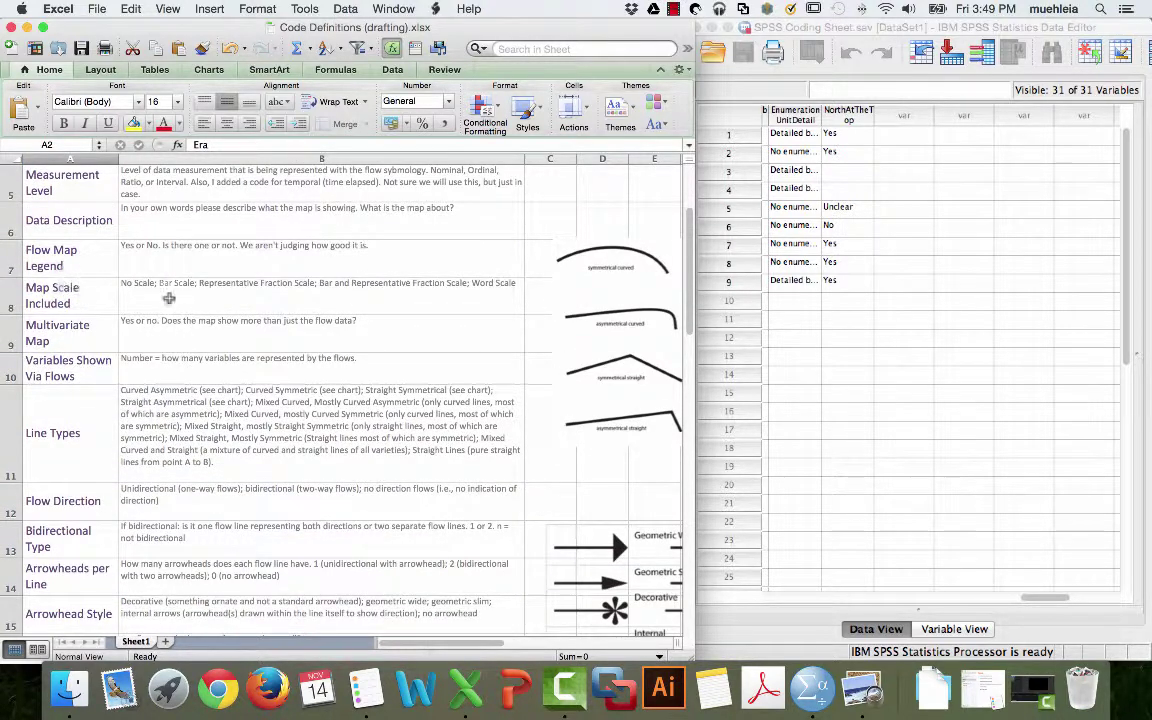
{"action": "scroll", "coordinate": [200, 327], "scroll_direction": "down", "scroll_amount": 2}
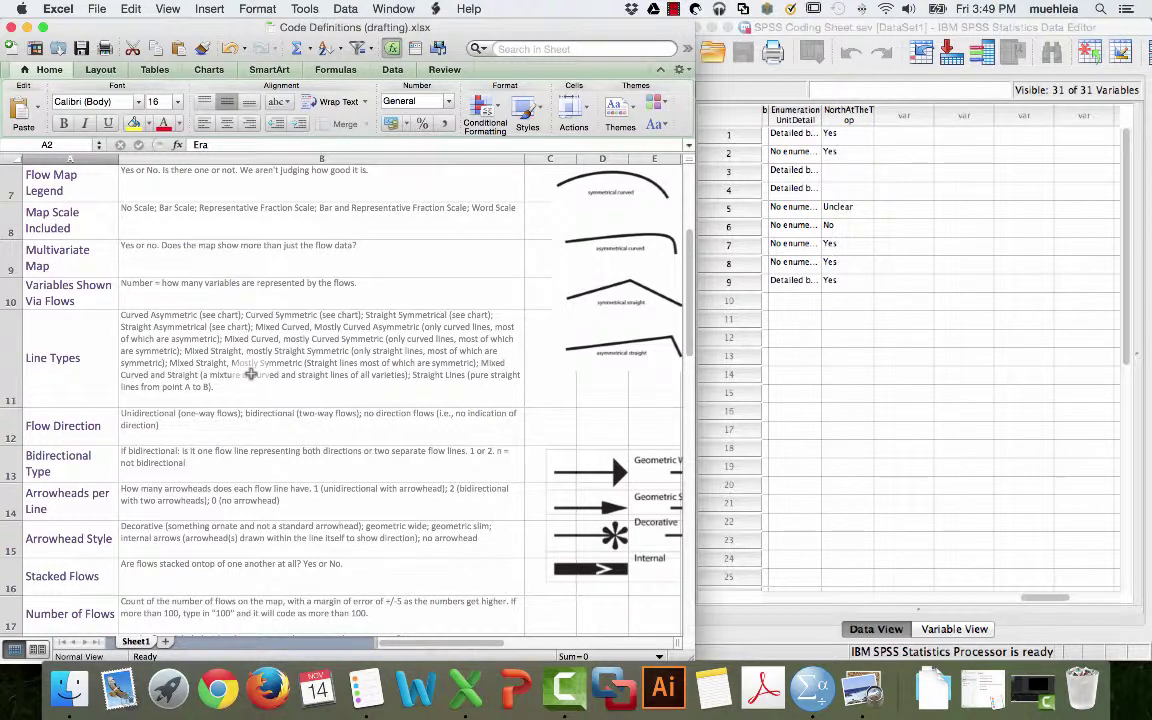
{"action": "scroll", "coordinate": [250, 373], "scroll_direction": "down", "scroll_amount": 10}
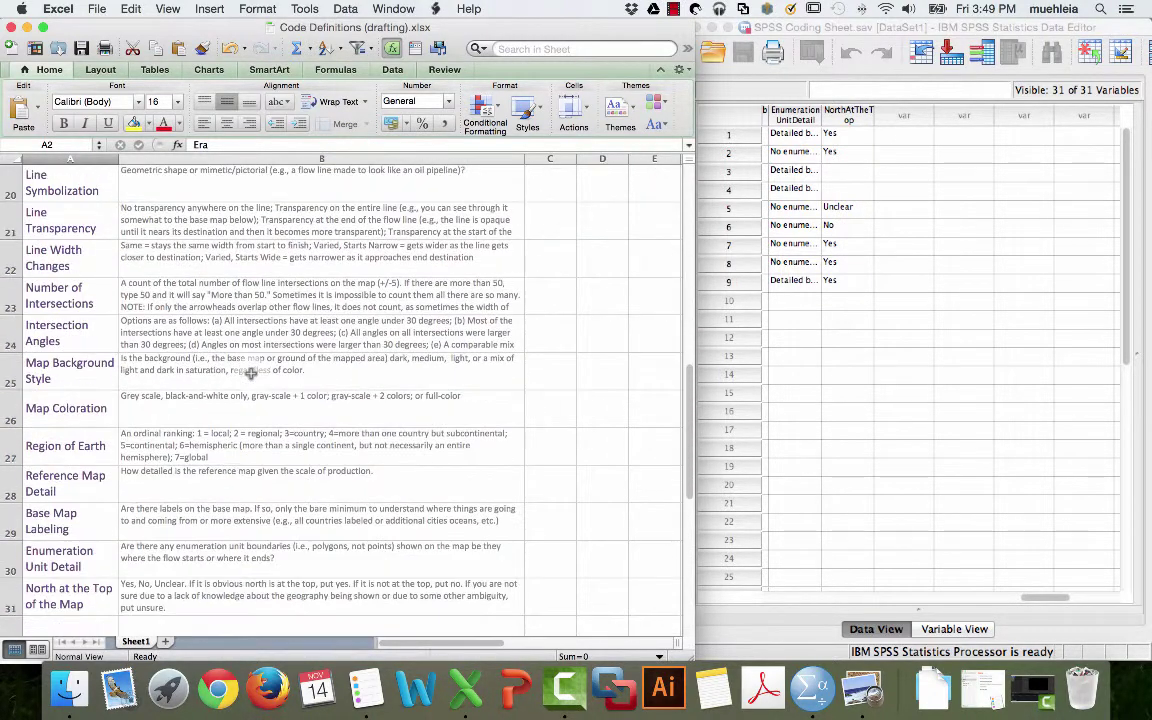
{"action": "scroll", "coordinate": [250, 373], "scroll_direction": "down", "scroll_amount": 3}
{"action": "scroll", "coordinate": [250, 373], "scroll_direction": "up", "scroll_amount": 2}
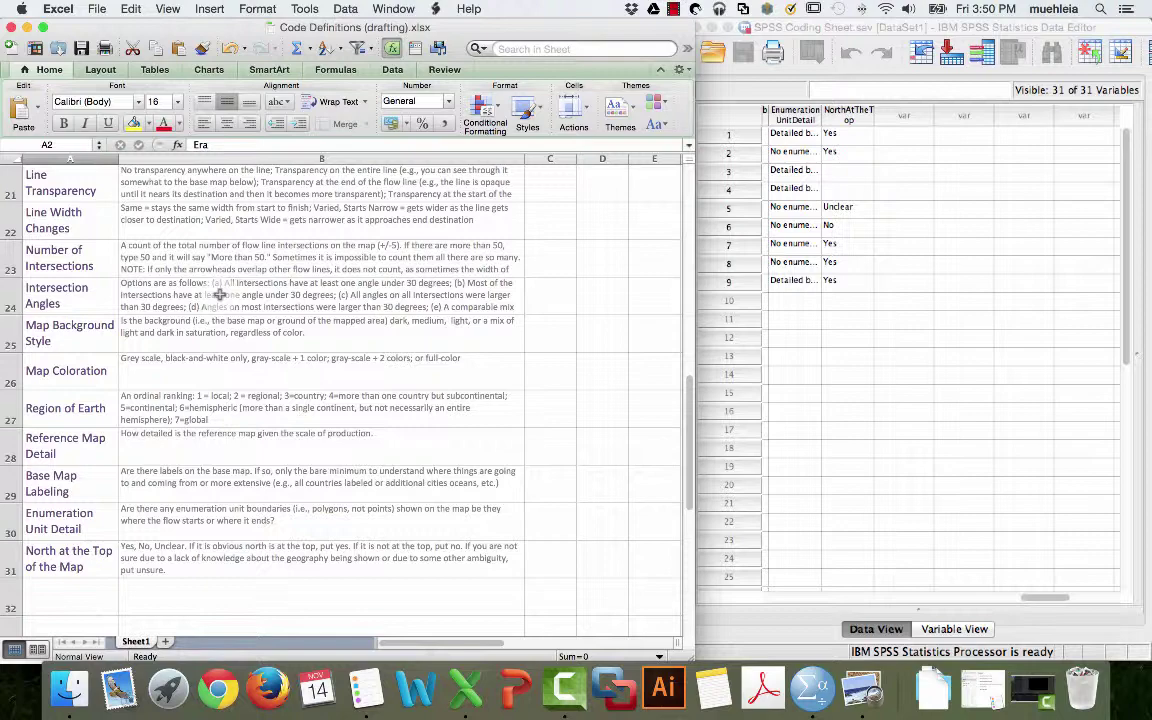
{"action": "scroll", "coordinate": [219, 295], "scroll_direction": "up", "scroll_amount": 15}
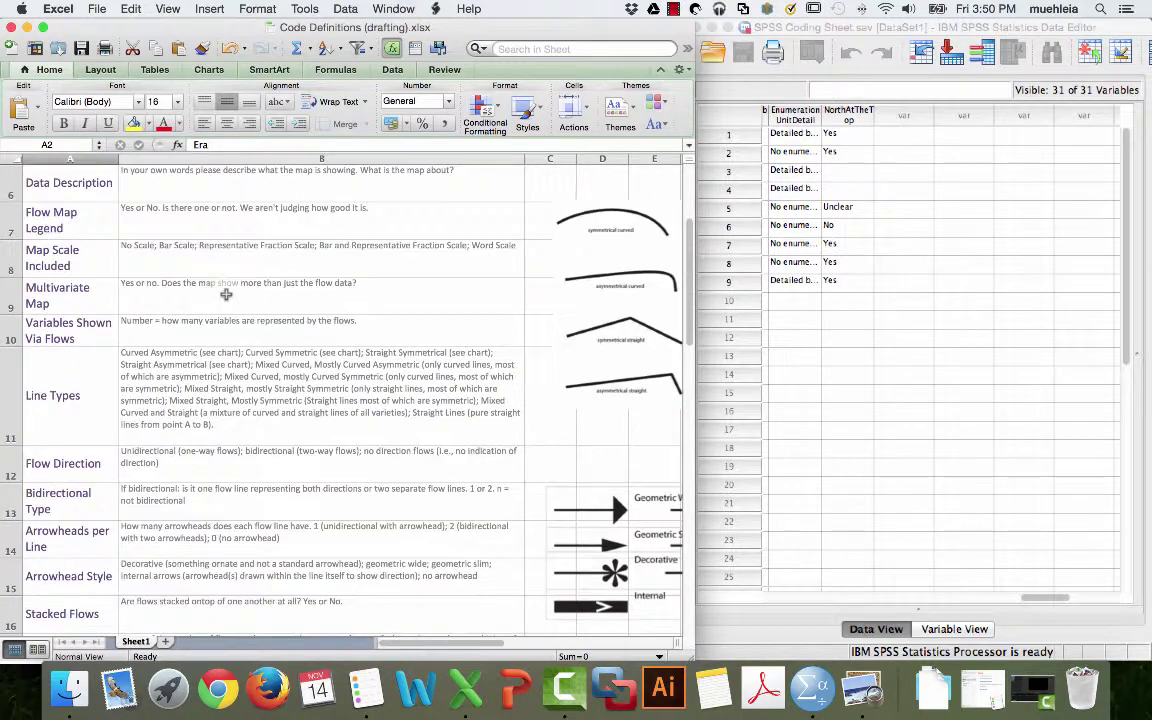
{"action": "scroll", "coordinate": [226, 294], "scroll_direction": "right", "scroll_amount": 3}
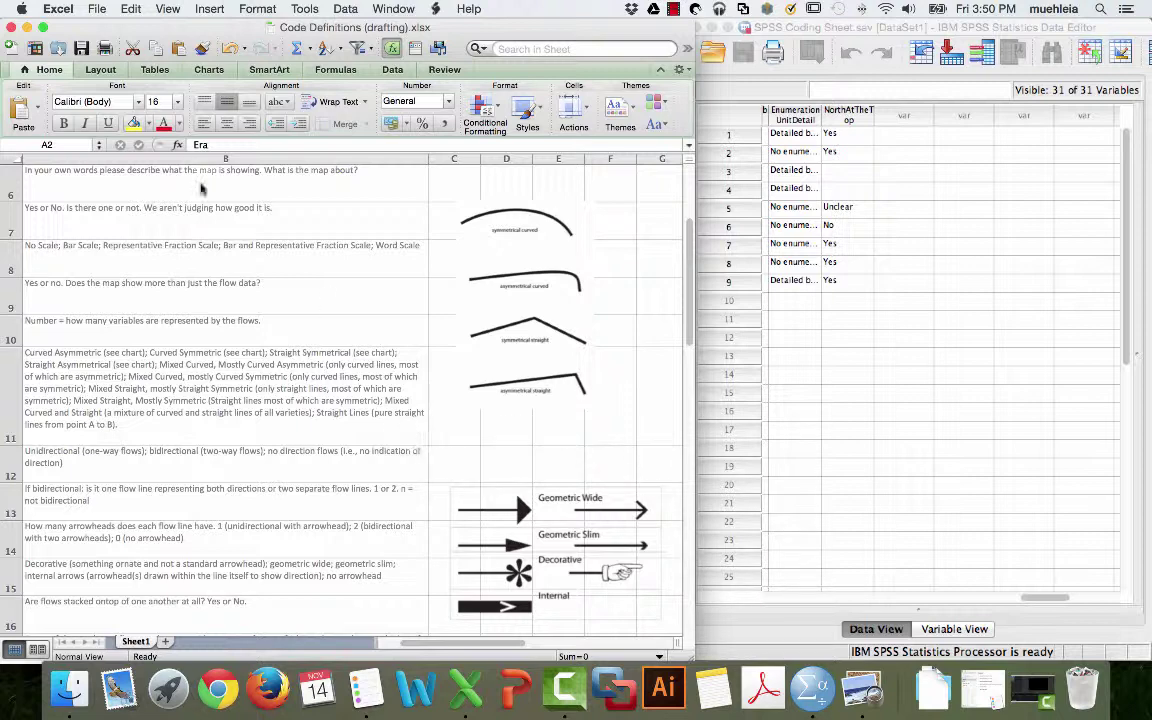
{"action": "left_click", "coordinate": [29, 28]}
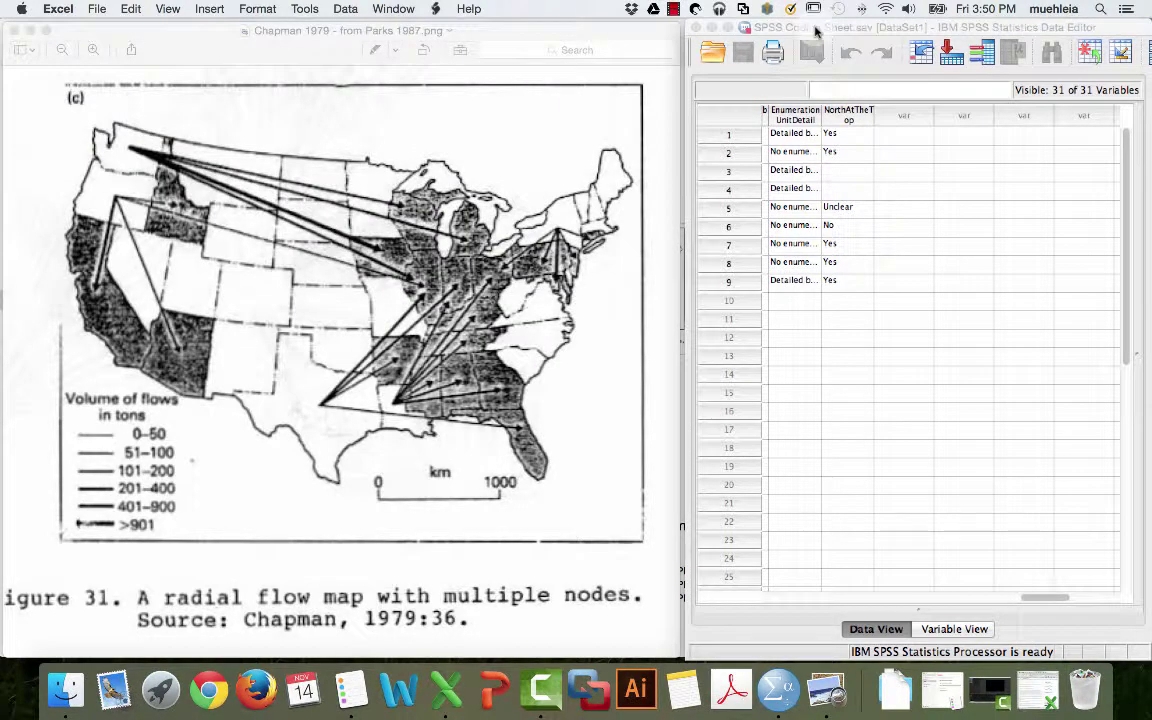
Step: Activate the SPSS Data Editor and scroll fully left to MapID, Era and Country
{"action": "left_click", "coordinate": [815, 31]}
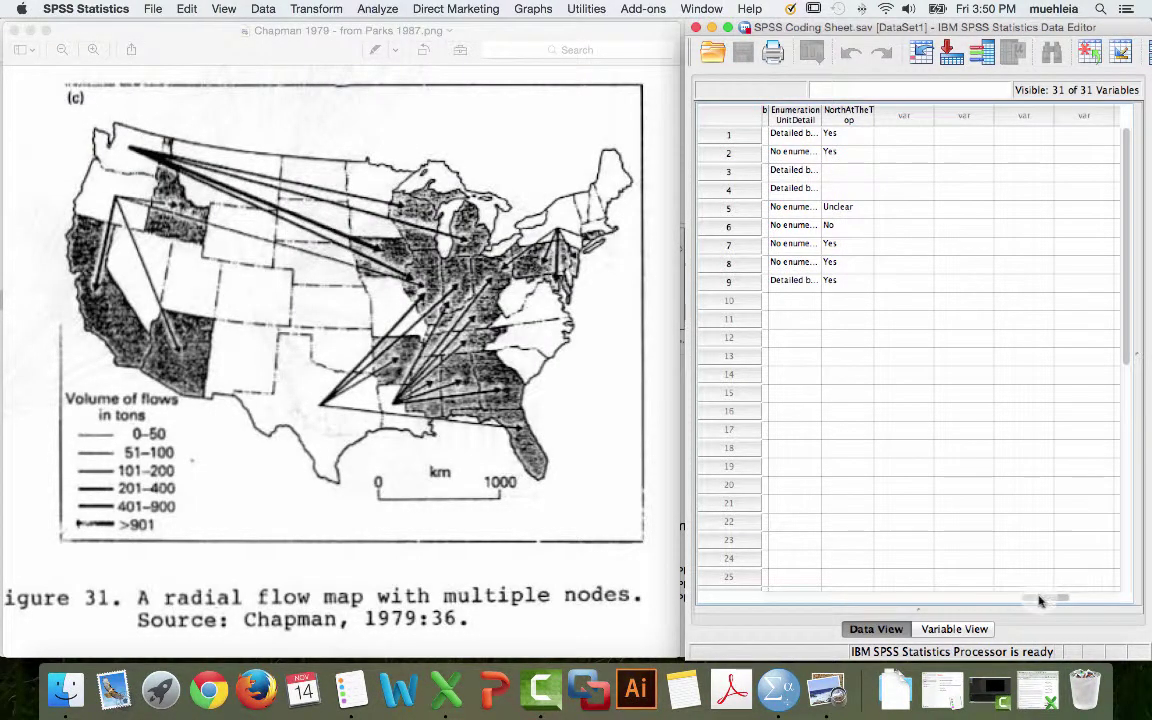
{"action": "left_click_drag", "start_coordinate": [1040, 600], "coordinate": [765, 598]}
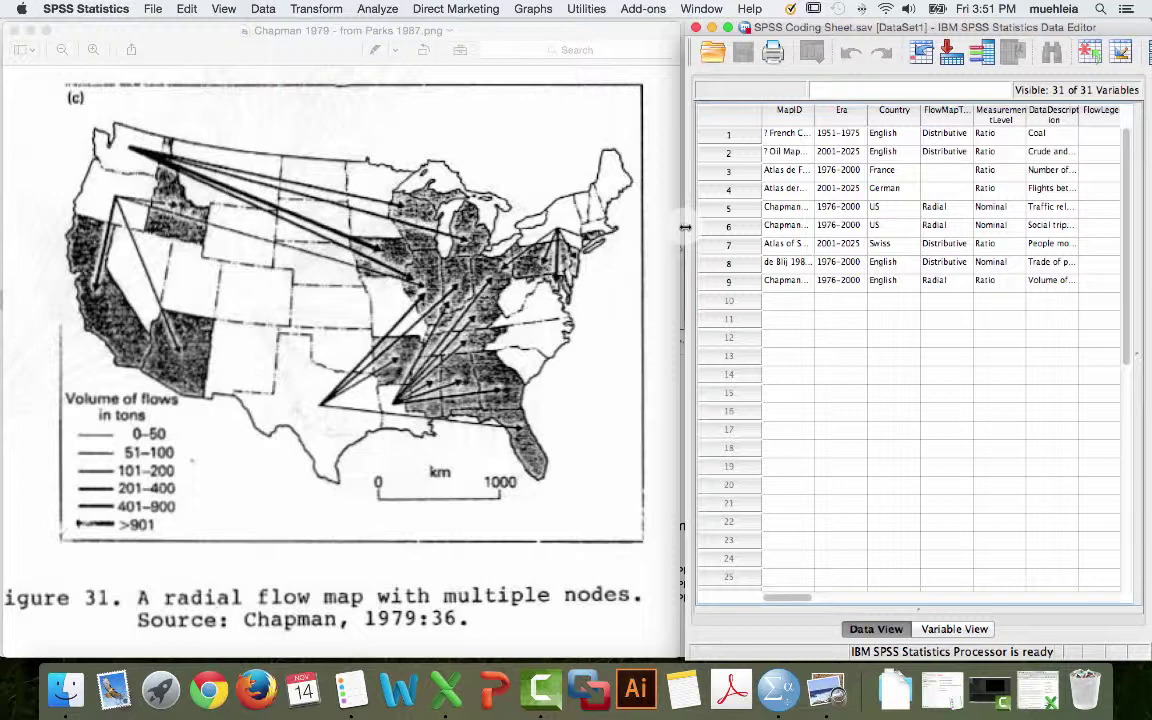
Step: Bring the Chapman radial flow map image in Preview to the front
{"action": "left_click", "coordinate": [530, 33]}
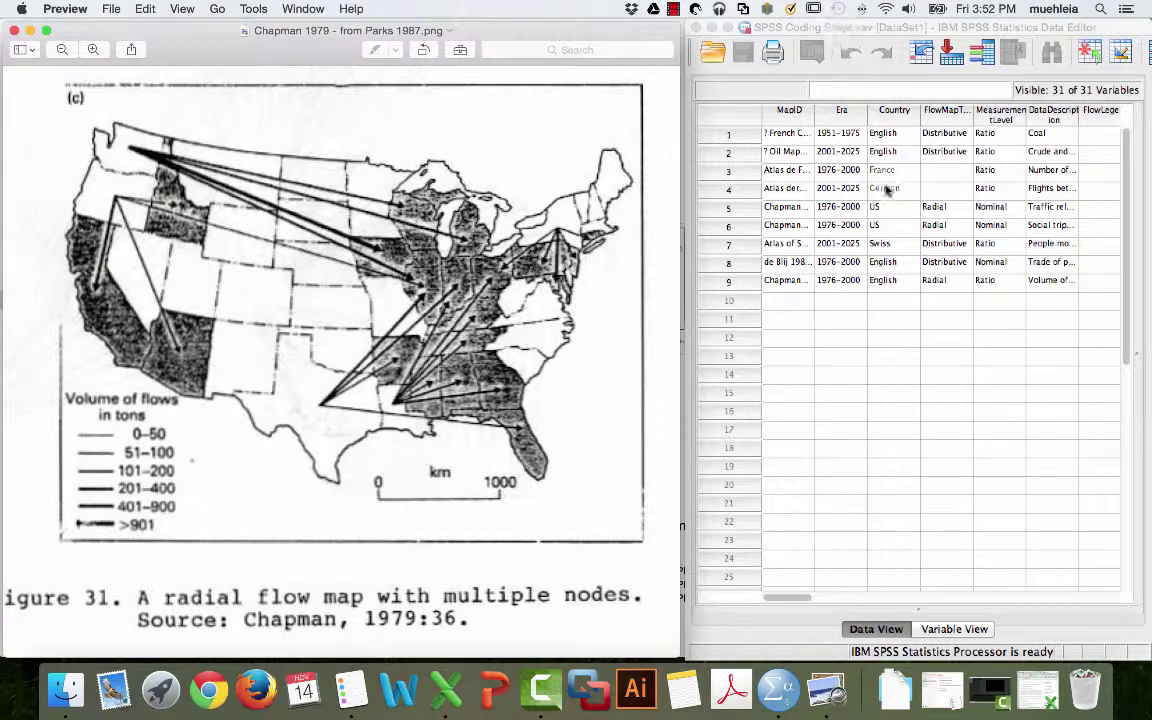
Step: Clear all values from row 9 in the SPSS Data View
{"action": "left_click", "coordinate": [752, 287]}
{"action": "right_click", "coordinate": [758, 289]}
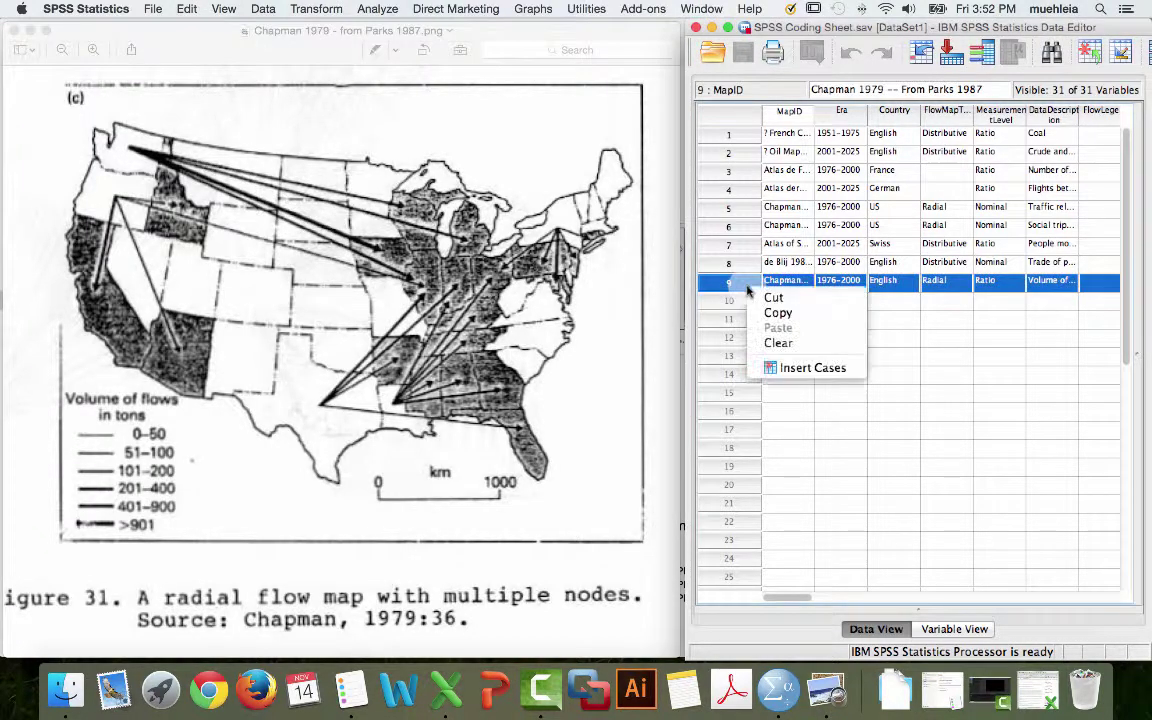
{"action": "left_click", "coordinate": [779, 343]}
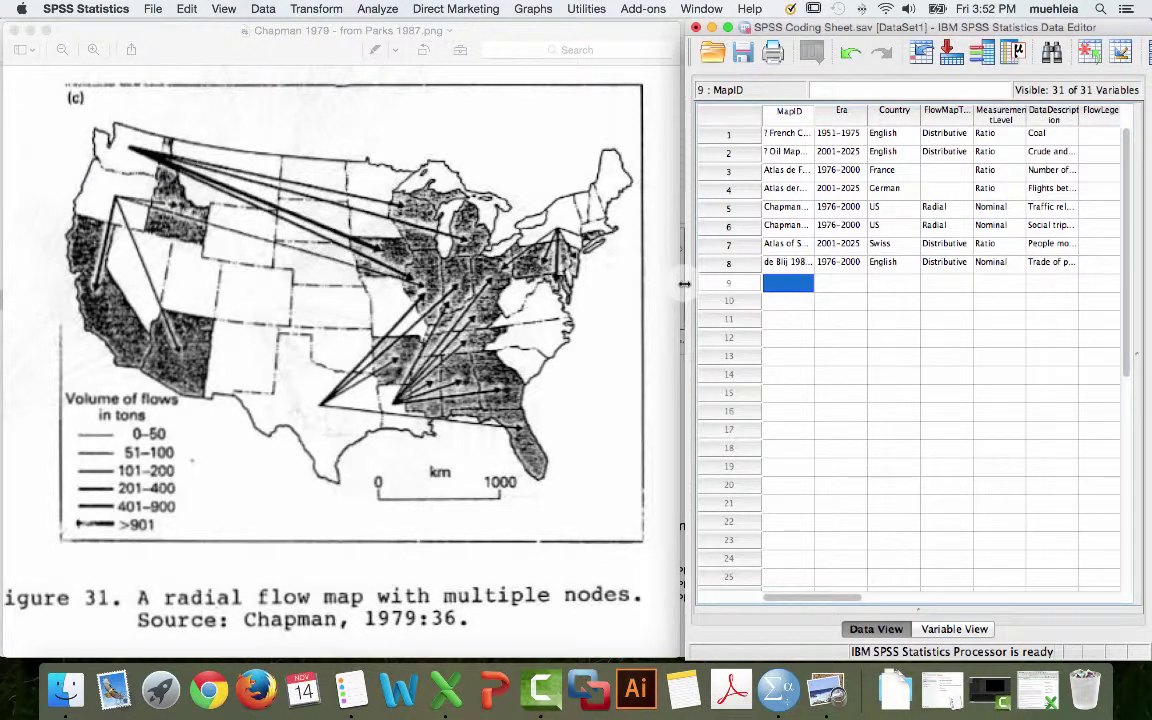
Step: Resize the SPSS editor and Preview map windows to sit side by side
{"action": "left_click_drag", "start_coordinate": [684, 284], "coordinate": [645, 284]}
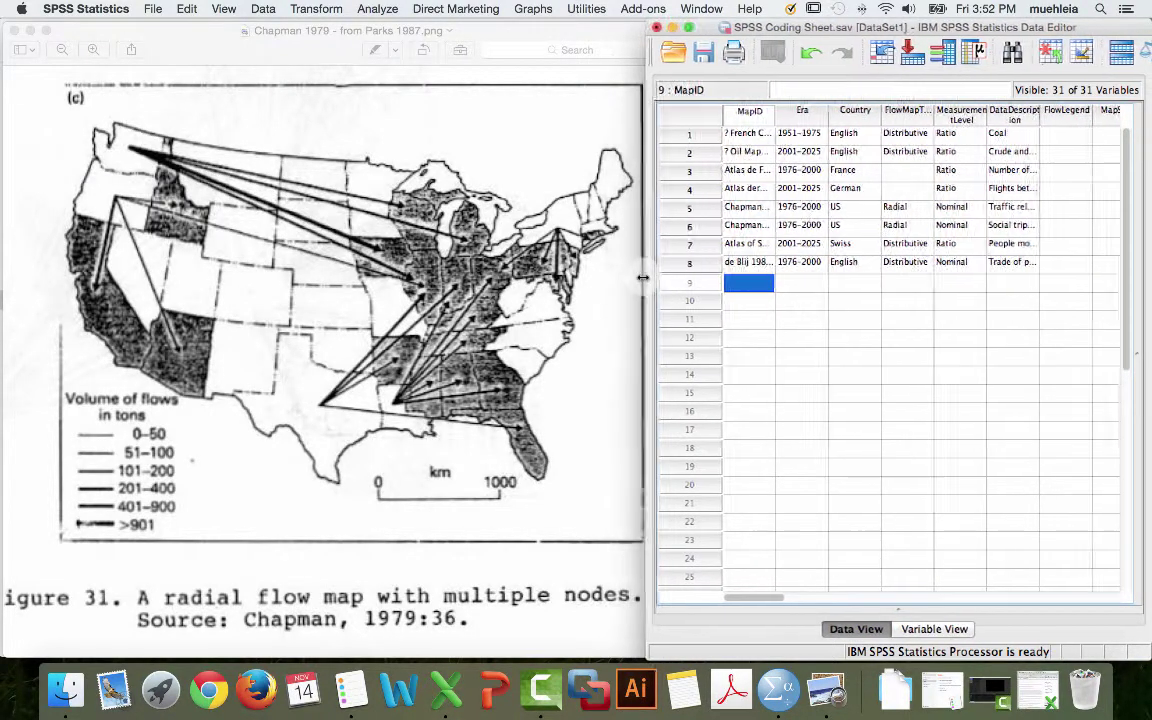
{"action": "left_click", "coordinate": [518, 31]}
{"action": "left_click_drag", "start_coordinate": [642, 168], "coordinate": [637, 170]}
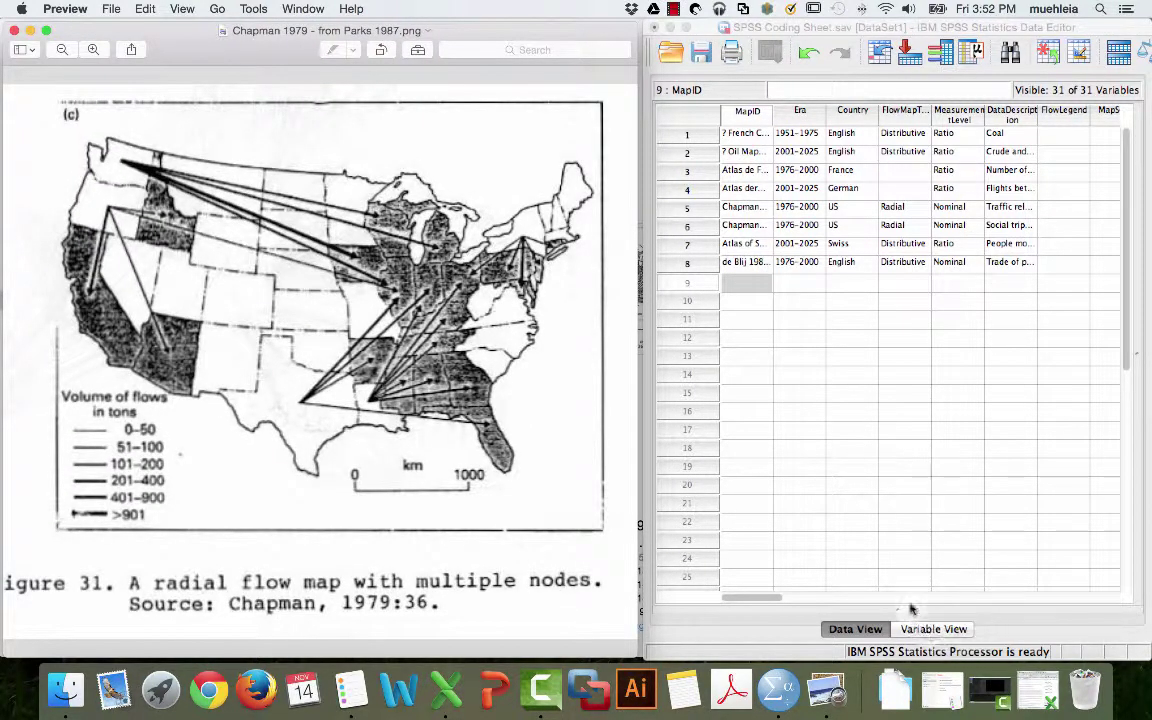
{"action": "left_click", "coordinate": [645, 313]}
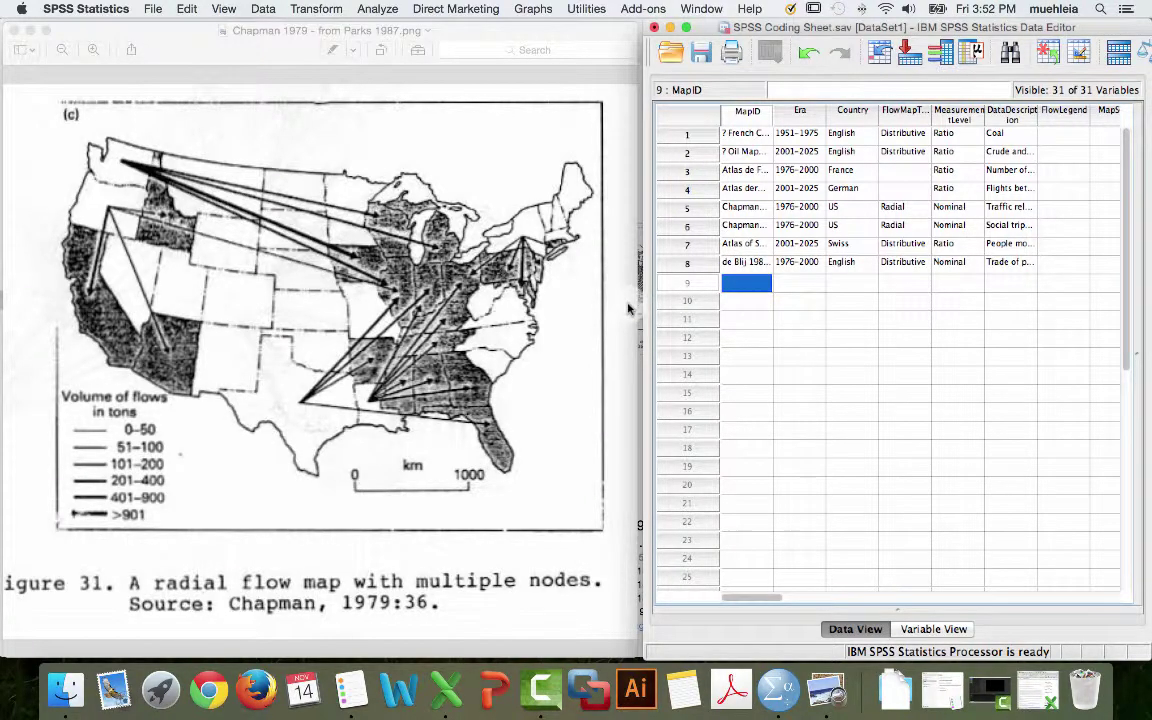
{"action": "left_click_drag", "start_coordinate": [630, 310], "coordinate": [615, 310]}
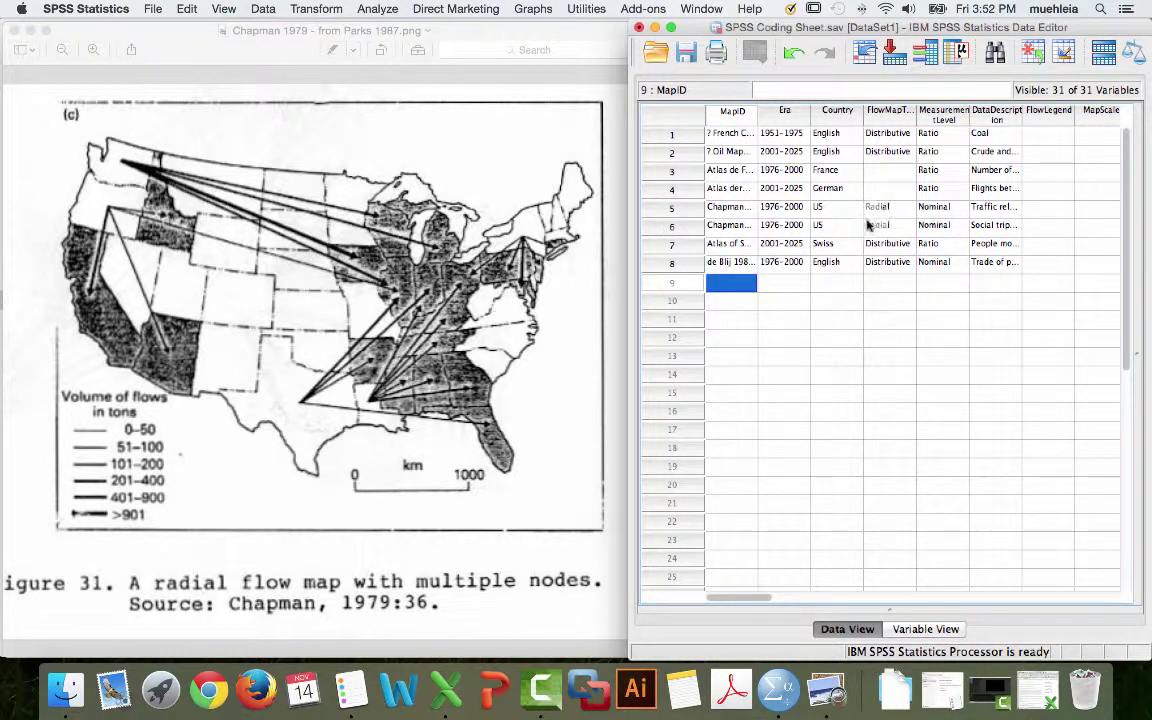
{"action": "scroll", "coordinate": [830, 200], "scroll_direction": "right", "scroll_amount": 10}
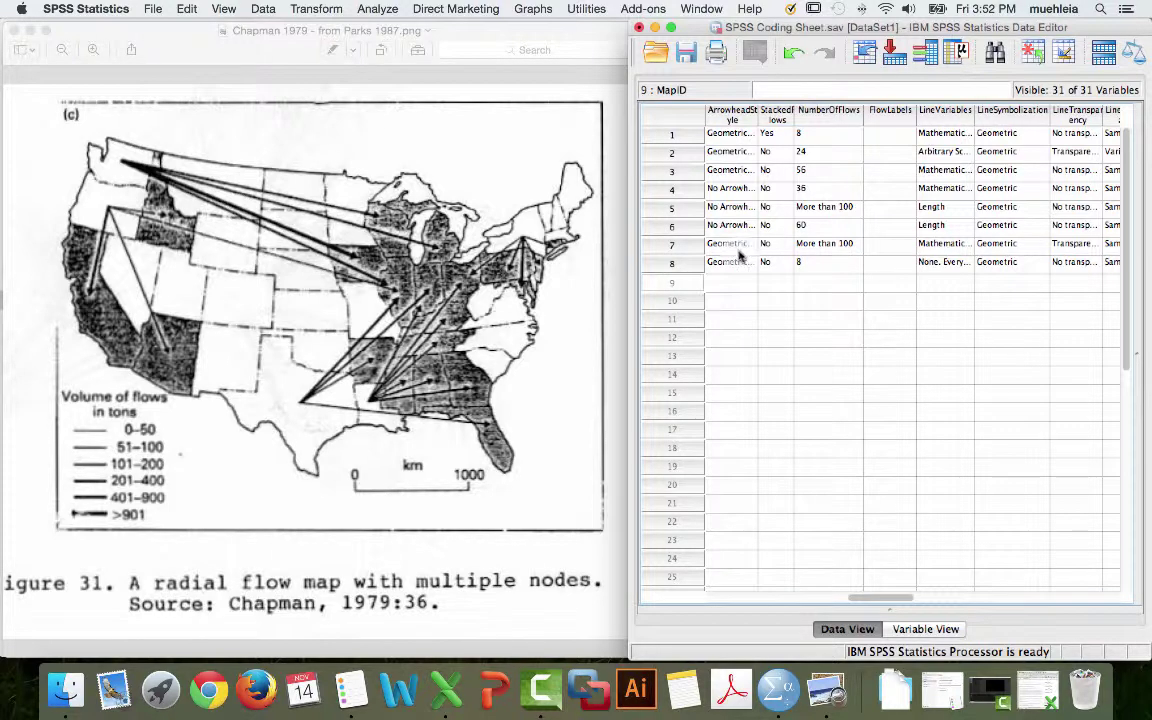
{"action": "scroll", "coordinate": [735, 258], "scroll_direction": "left", "scroll_amount": 10}
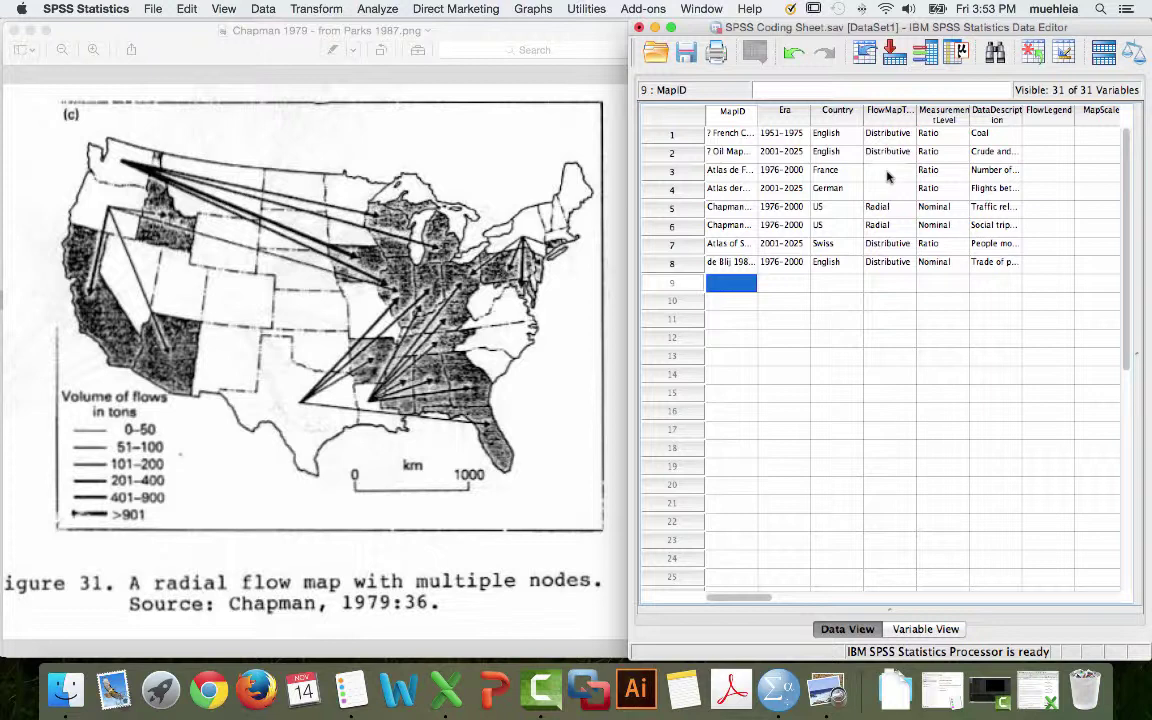
{"action": "scroll", "coordinate": [900, 185], "scroll_direction": "right", "scroll_amount": 10}
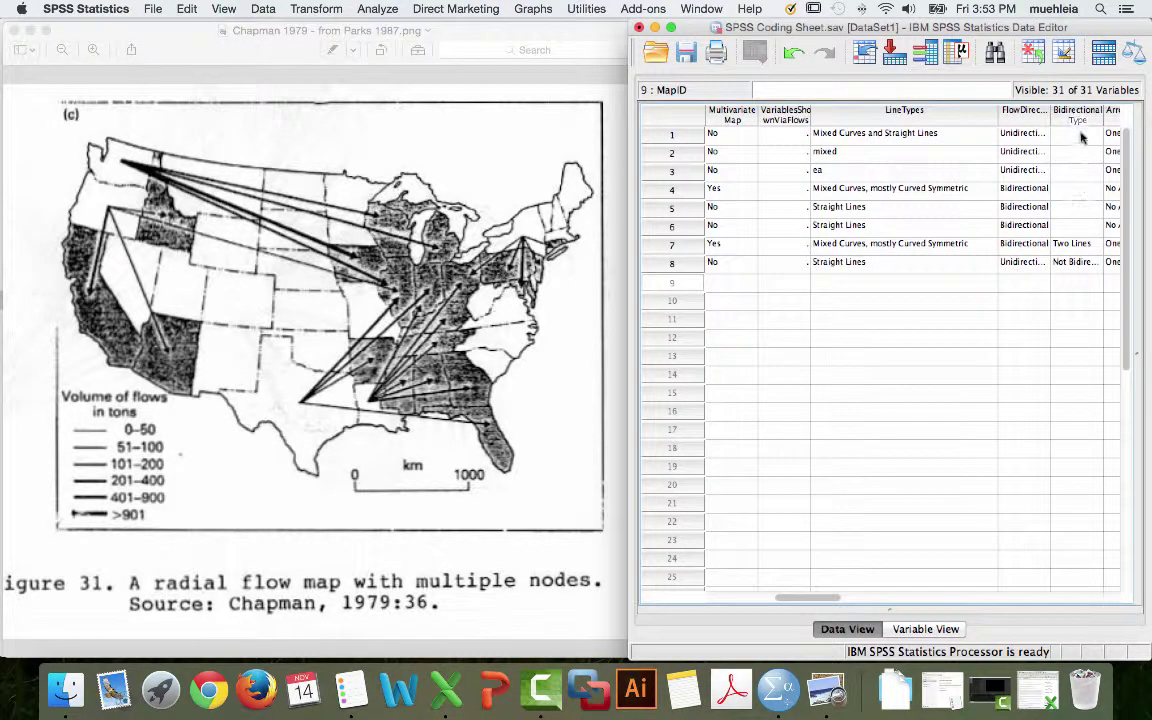
{"action": "scroll", "coordinate": [1100, 230], "scroll_direction": "right", "scroll_amount": 3}
{"action": "scroll", "coordinate": [1100, 232], "scroll_direction": "right", "scroll_amount": 3}
{"action": "scroll", "coordinate": [1075, 215], "scroll_direction": "right", "scroll_amount": 8}
{"action": "scroll", "coordinate": [1072, 207], "scroll_direction": "right", "scroll_amount": 4}
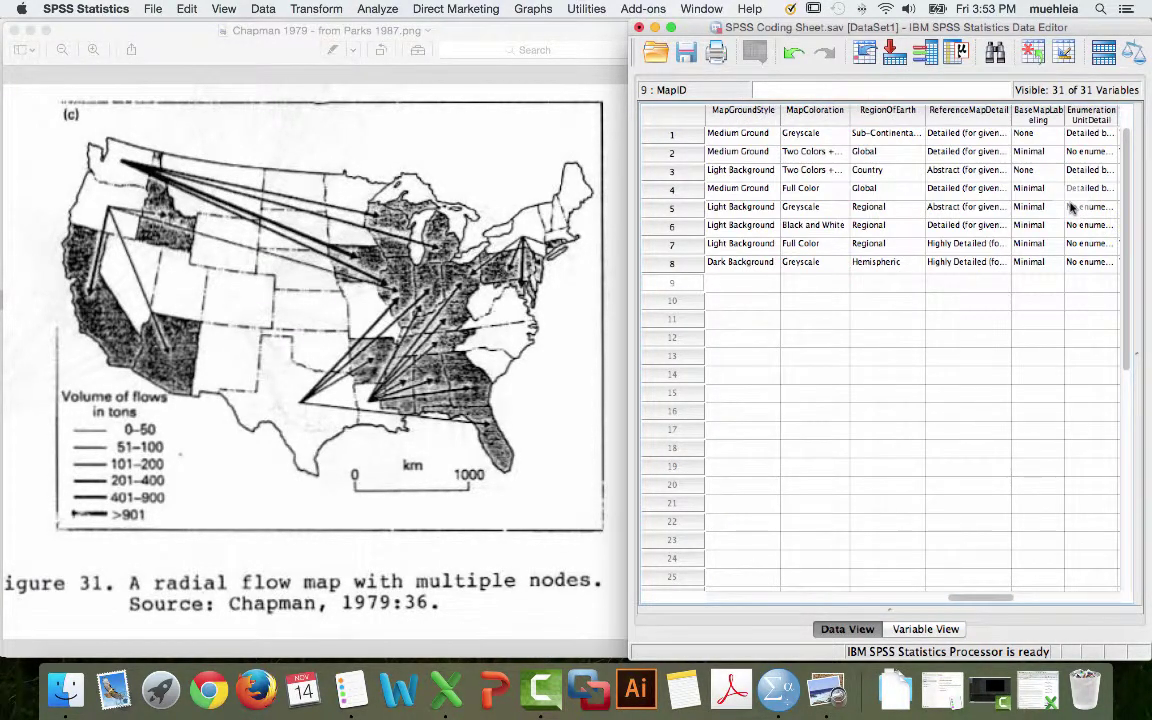
Step: Briefly show the Excel code definitions, minimize them again, and scroll SPSS left
{"action": "left_click", "coordinate": [447, 688]}
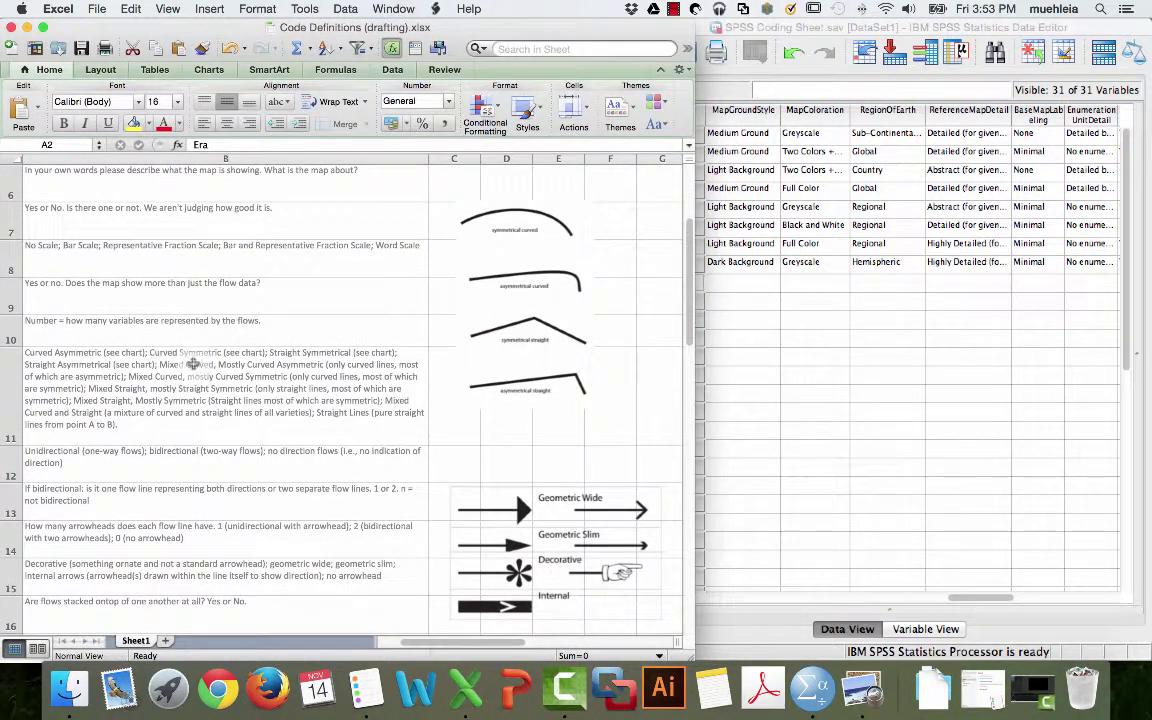
{"action": "left_click", "coordinate": [28, 27]}
{"action": "scroll", "coordinate": [700, 160], "scroll_direction": "left", "scroll_amount": 10}
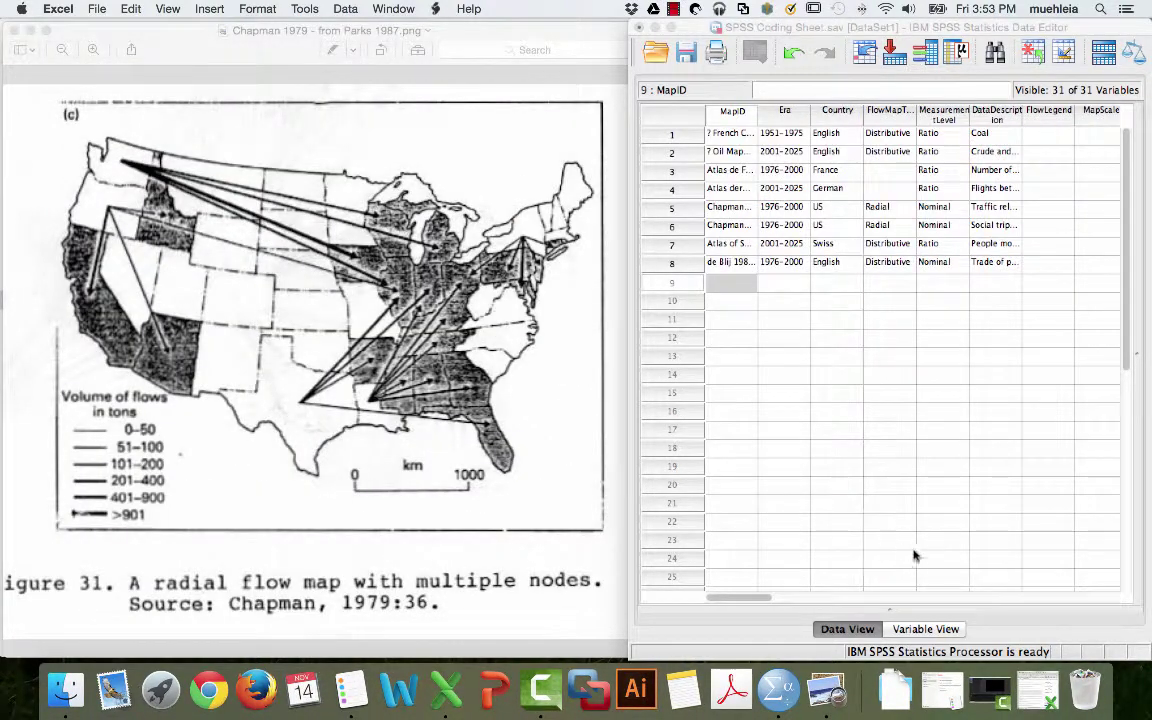
{"action": "left_click", "coordinate": [925, 629]}
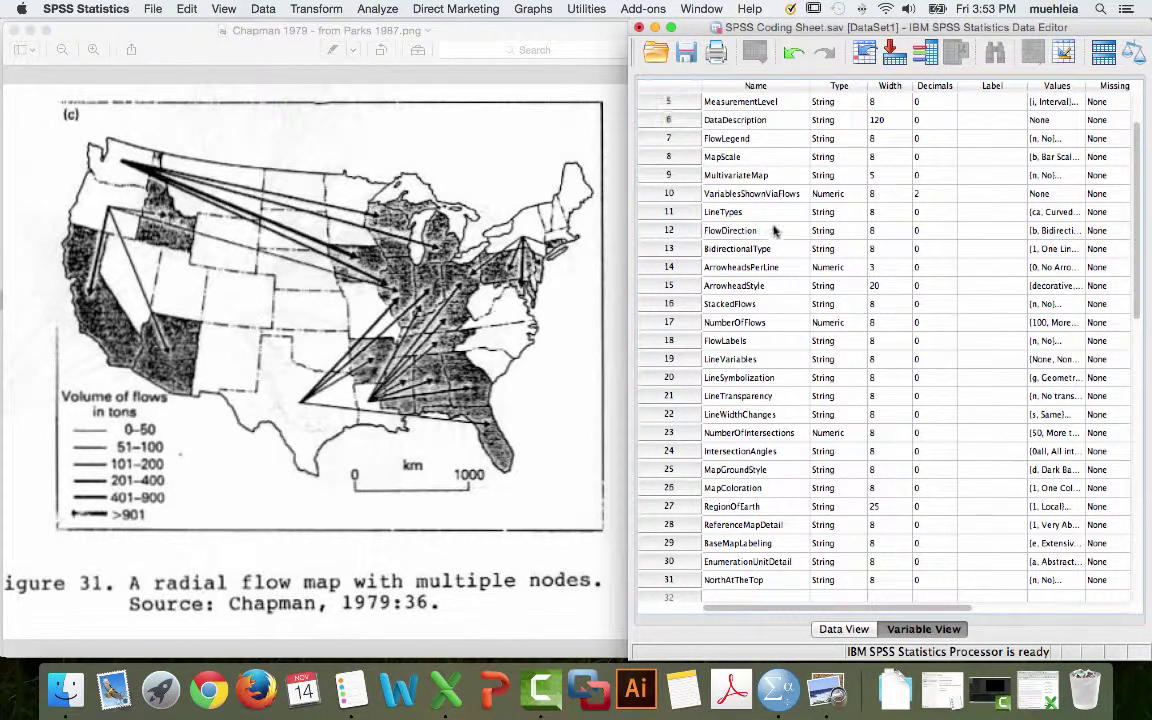
{"action": "scroll", "coordinate": [700, 210], "scroll_direction": "up", "scroll_amount": 2}
{"action": "scroll", "coordinate": [760, 232], "scroll_direction": "down", "scroll_amount": 7}
{"action": "scroll", "coordinate": [758, 232], "scroll_direction": "up", "scroll_amount": 6}
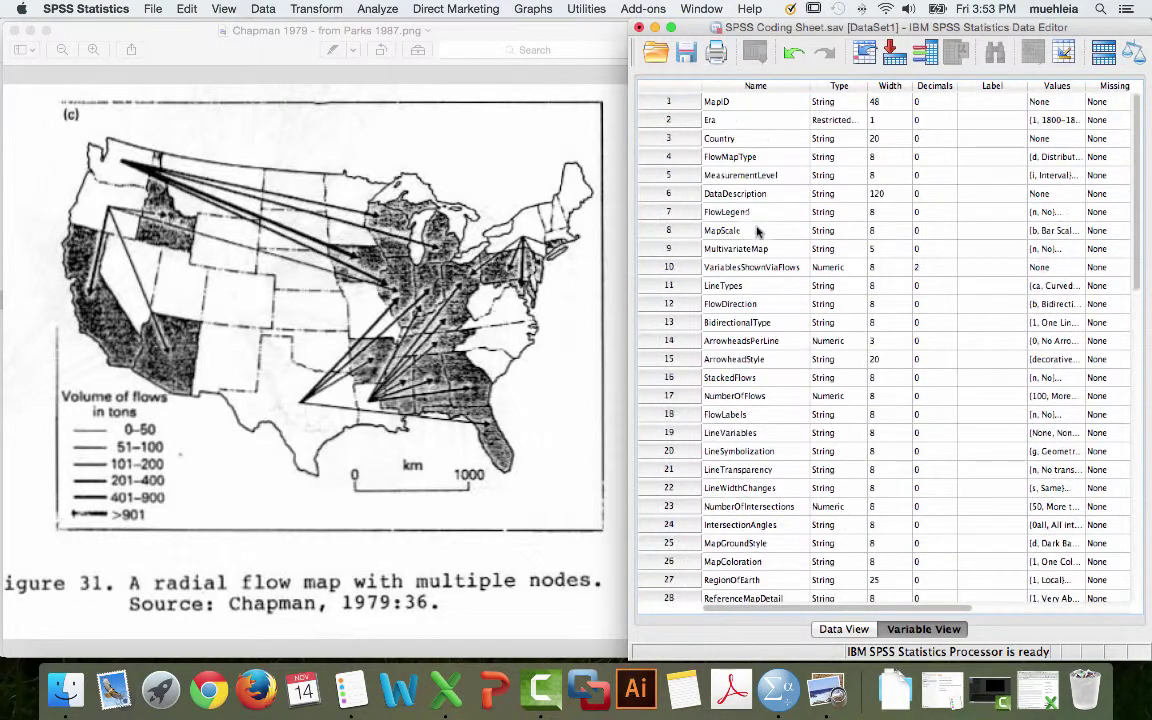
{"action": "scroll", "coordinate": [758, 232], "scroll_direction": "down", "scroll_amount": 3}
{"action": "scroll", "coordinate": [758, 232], "scroll_direction": "up", "scroll_amount": 2}
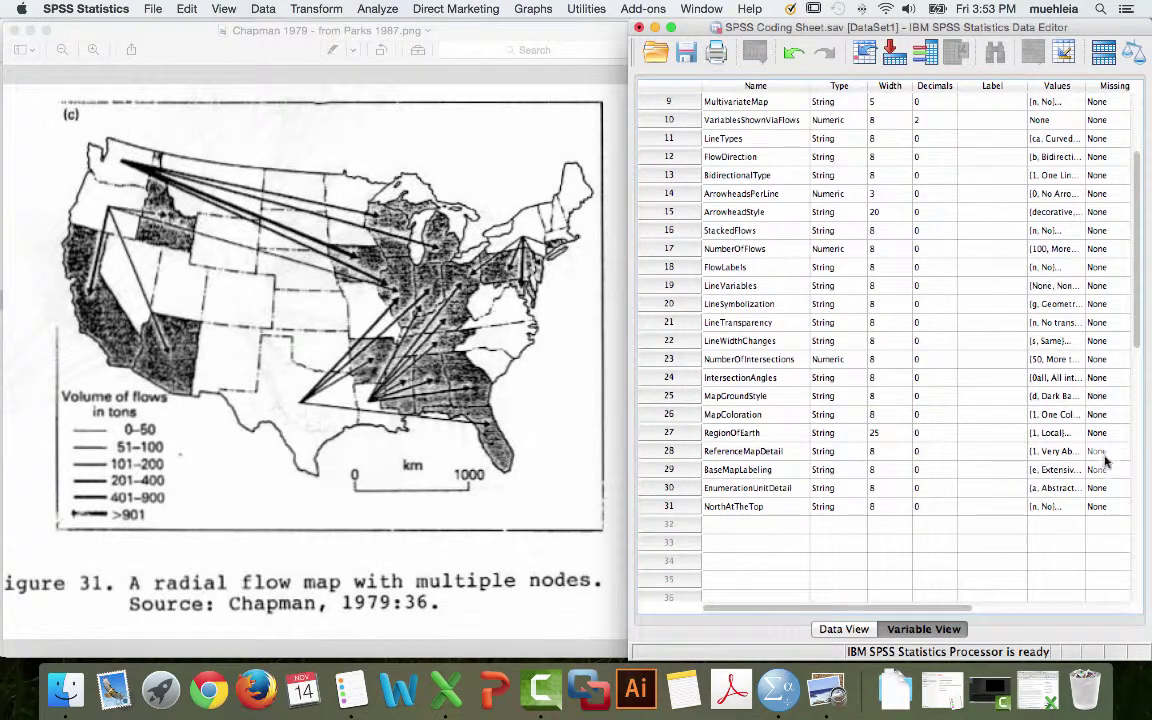
{"action": "scroll", "coordinate": [1006, 297], "scroll_direction": "up", "scroll_amount": 1}
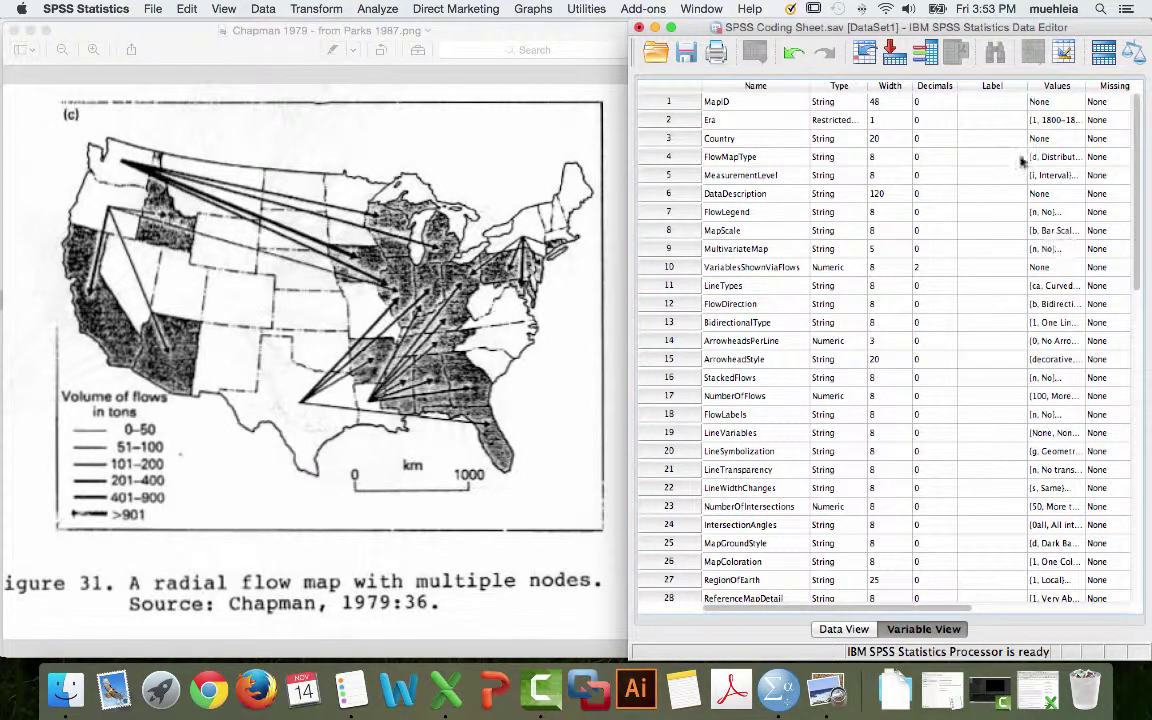
{"action": "left_click", "coordinate": [1077, 303]}
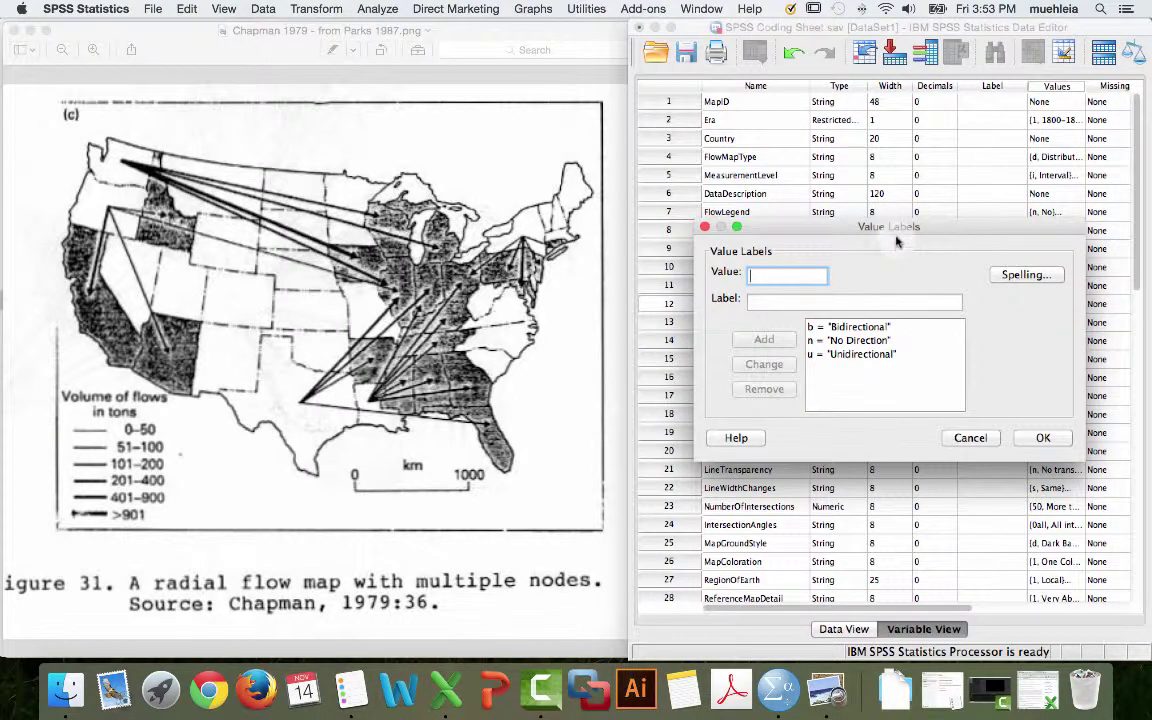
{"action": "left_click_drag", "start_coordinate": [884, 230], "coordinate": [908, 217]}
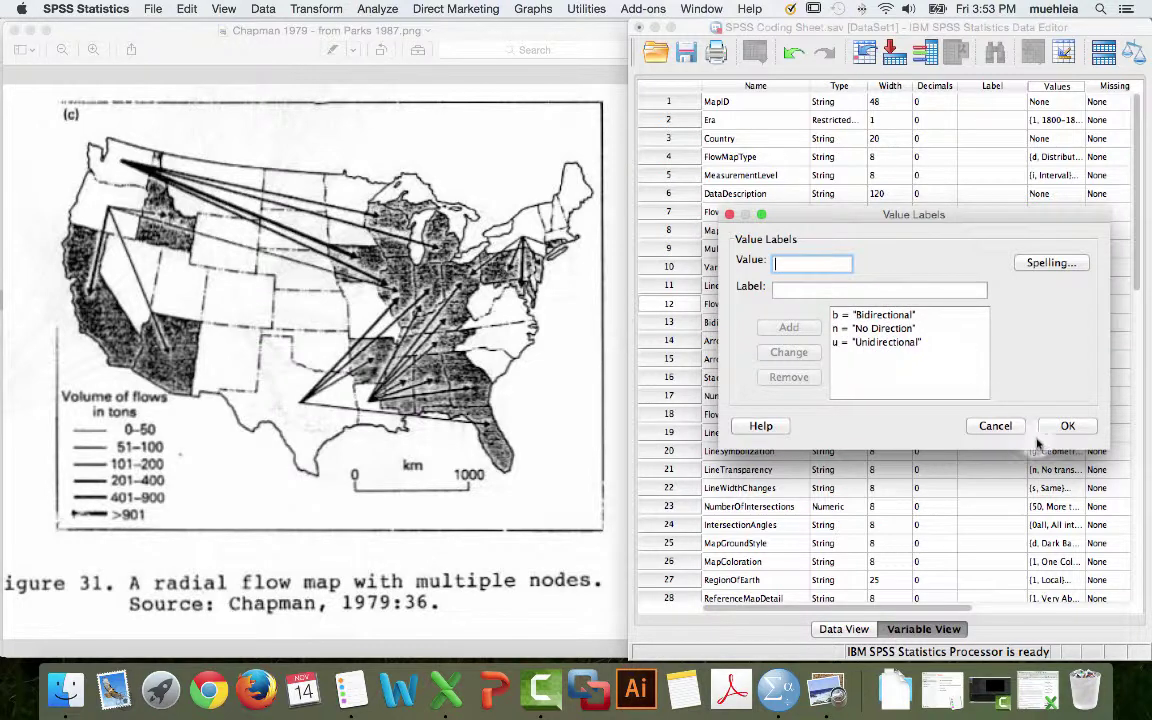
{"action": "left_click", "coordinate": [1072, 428]}
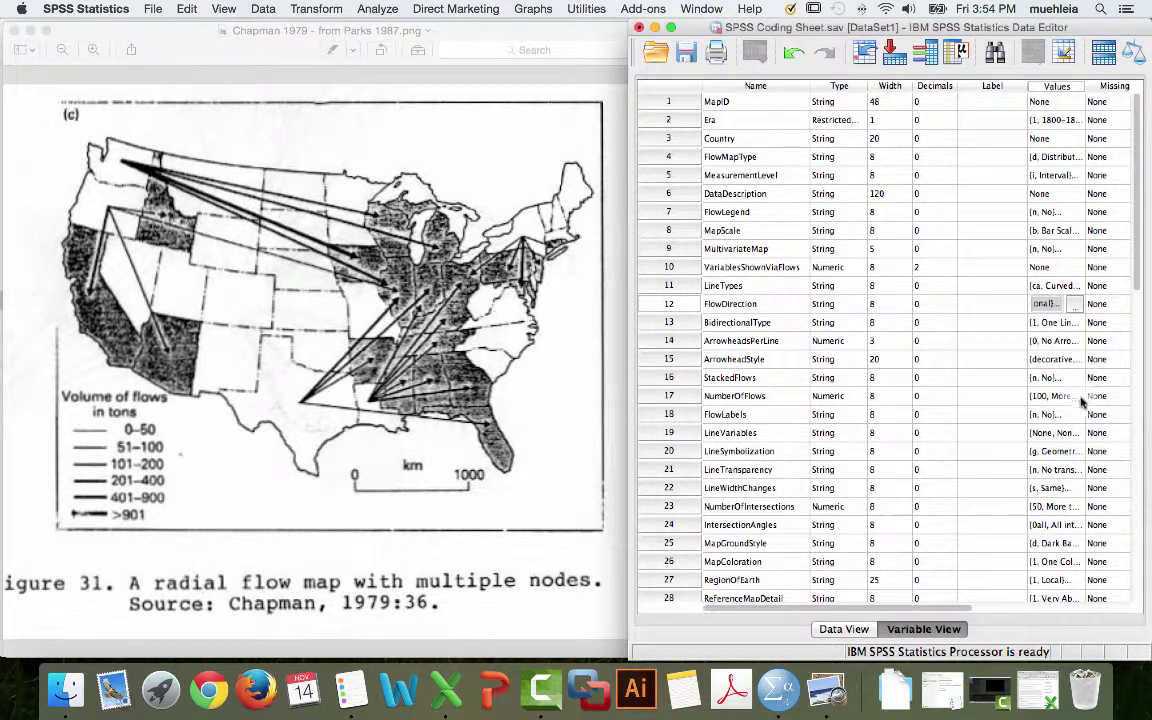
{"action": "scroll", "coordinate": [1075, 470], "scroll_direction": "down", "scroll_amount": 3}
{"action": "scroll", "coordinate": [1075, 470], "scroll_direction": "down", "scroll_amount": 1}
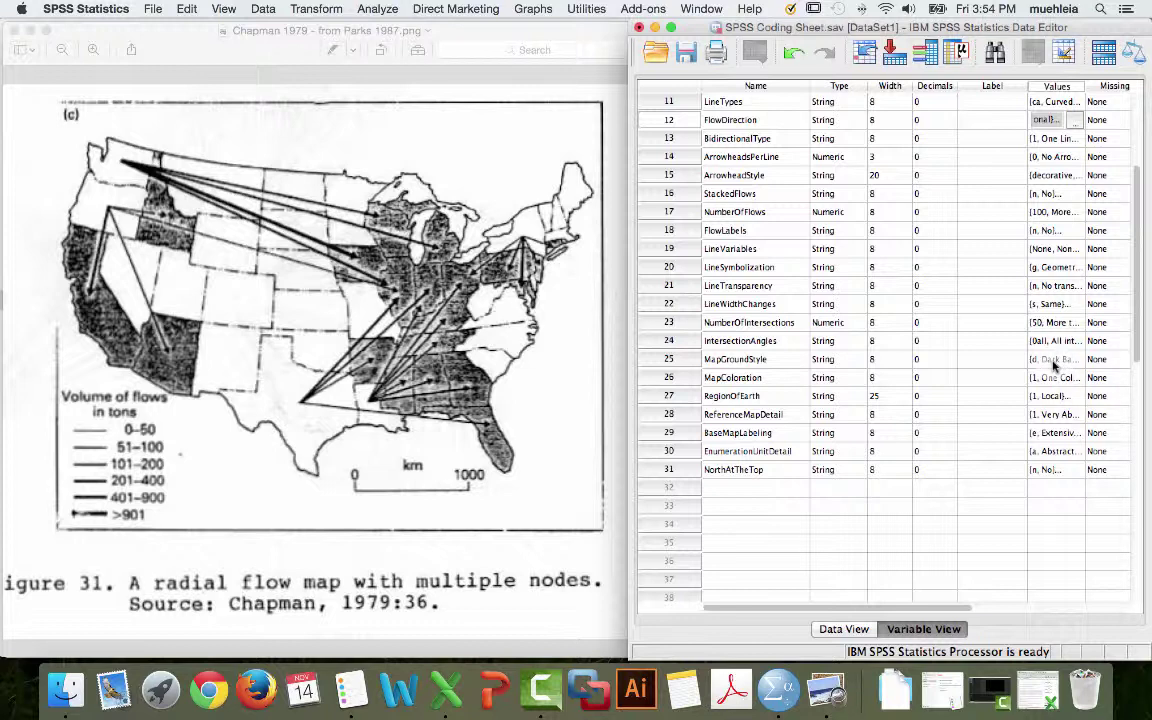
{"action": "scroll", "coordinate": [1053, 367], "scroll_direction": "up", "scroll_amount": 5}
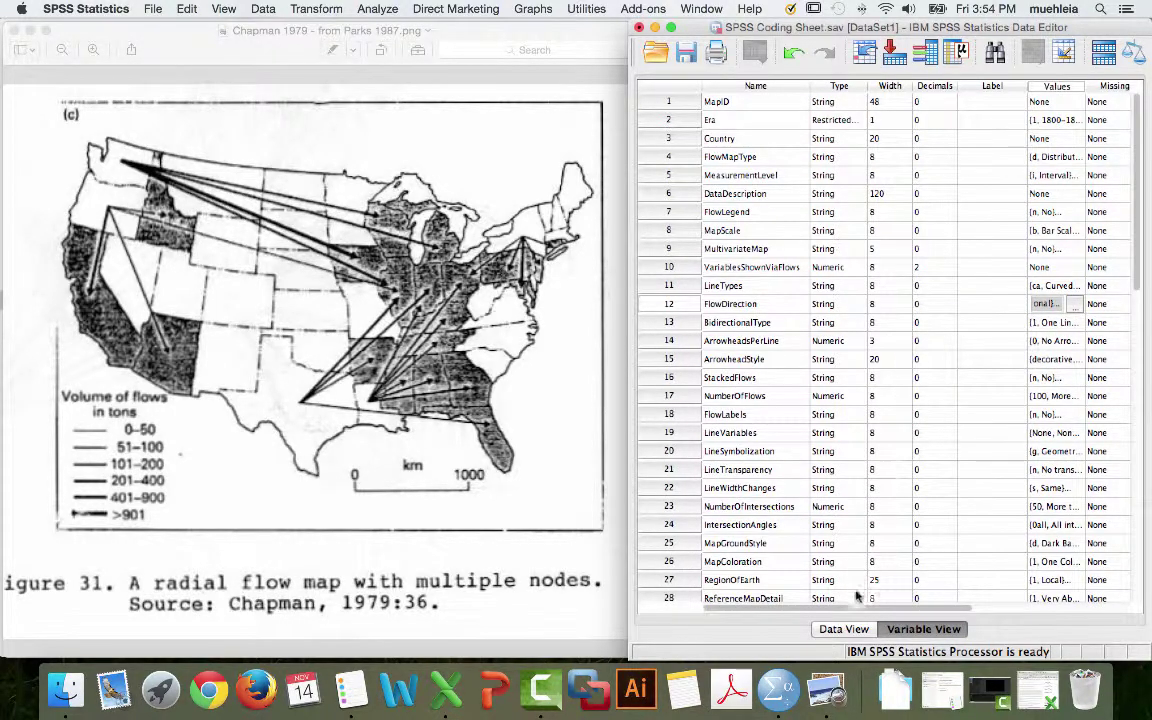
Step: Enter 'Chapman 1979 - from Parks 1987' as row 9's MapID
{"action": "left_click", "coordinate": [840, 629]}
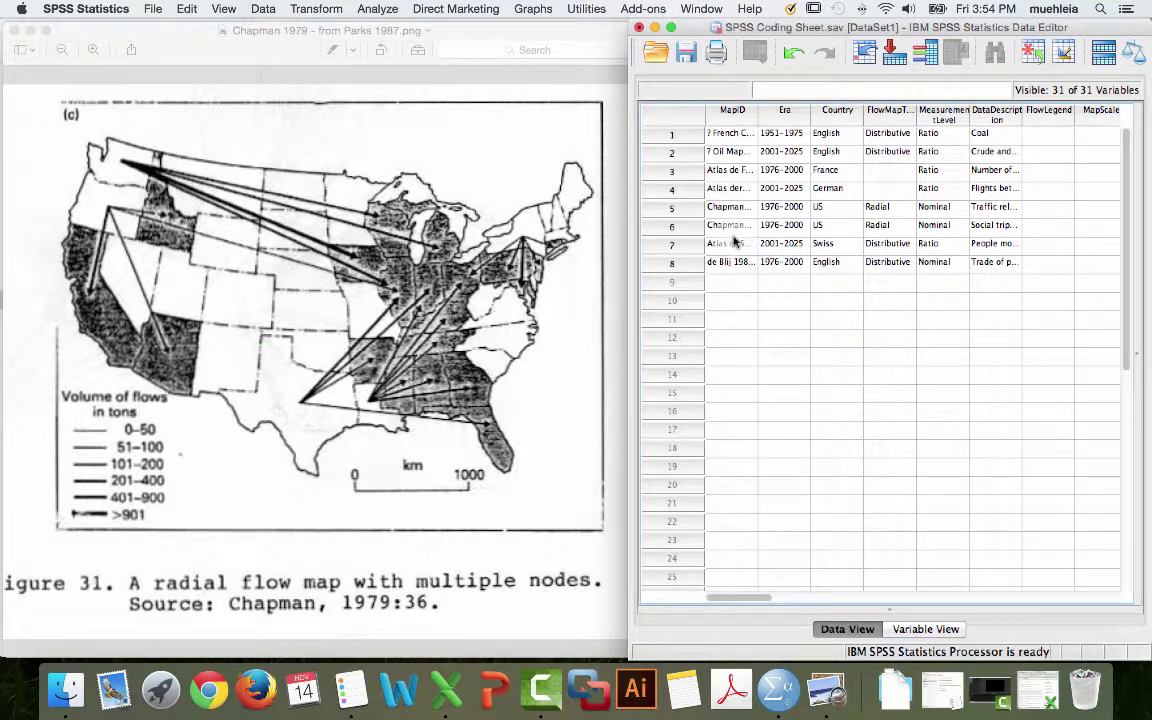
{"action": "left_click", "coordinate": [744, 283]}
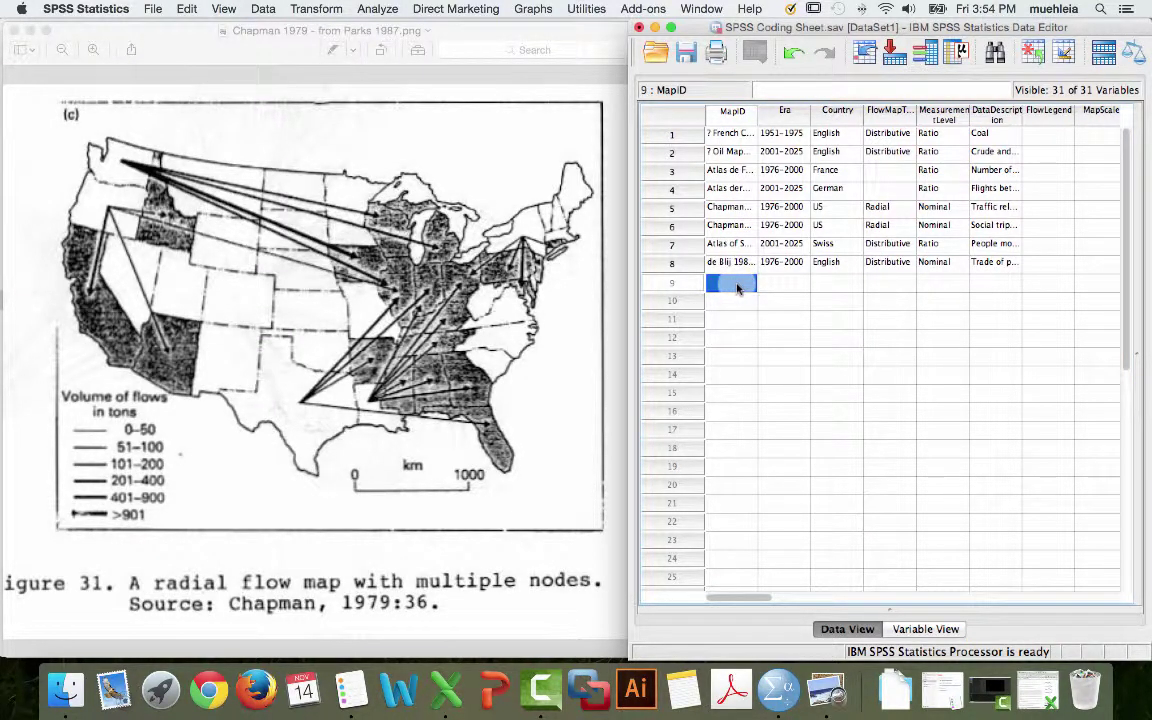
{"action": "double_click", "coordinate": [737, 287]}
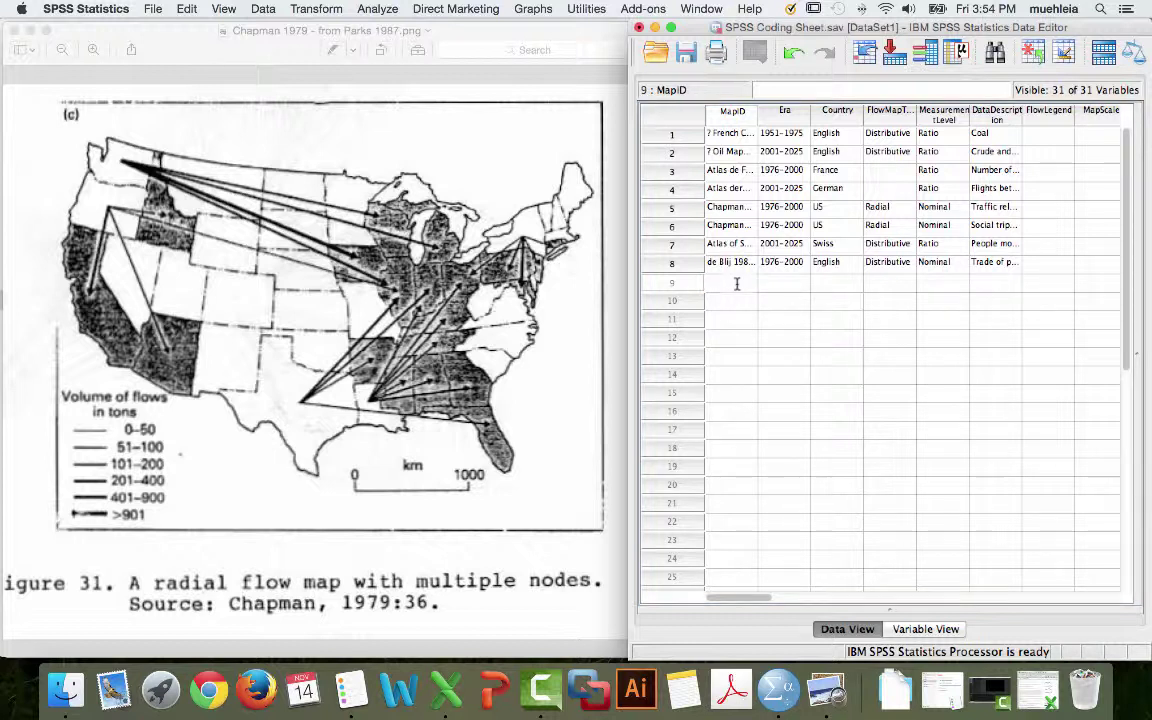
{"action": "type", "text": "Chapman 1979 - from Parks 1987"}
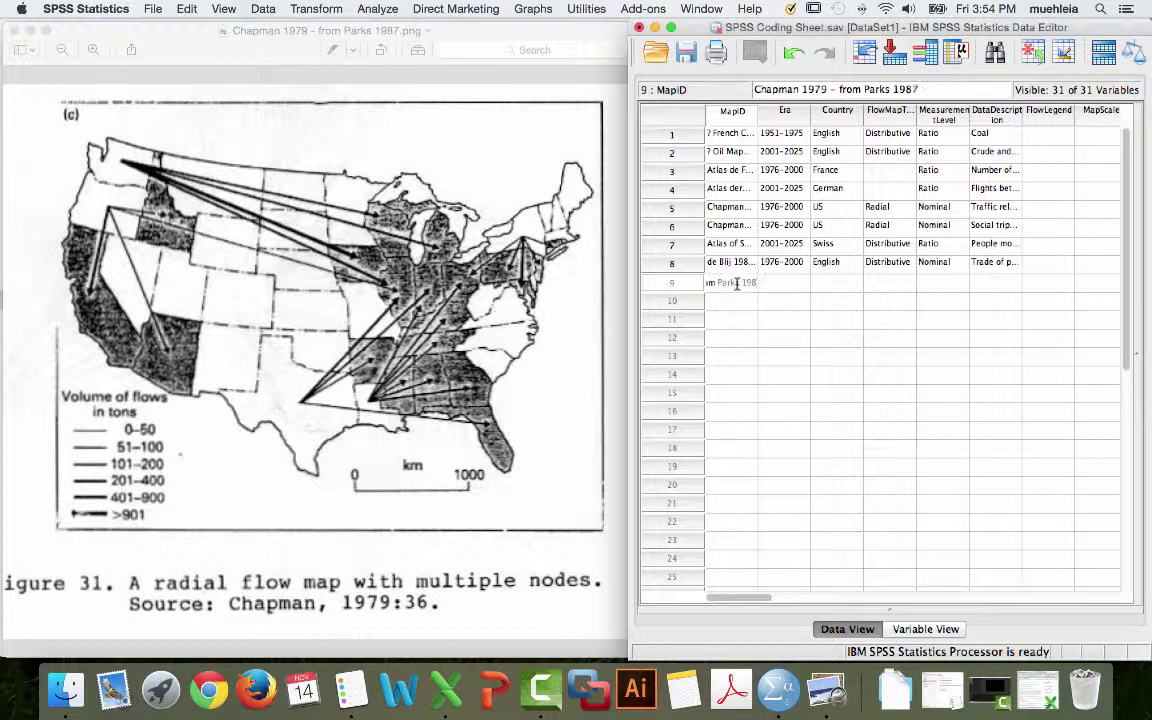
{"action": "key", "text": "Tab"}
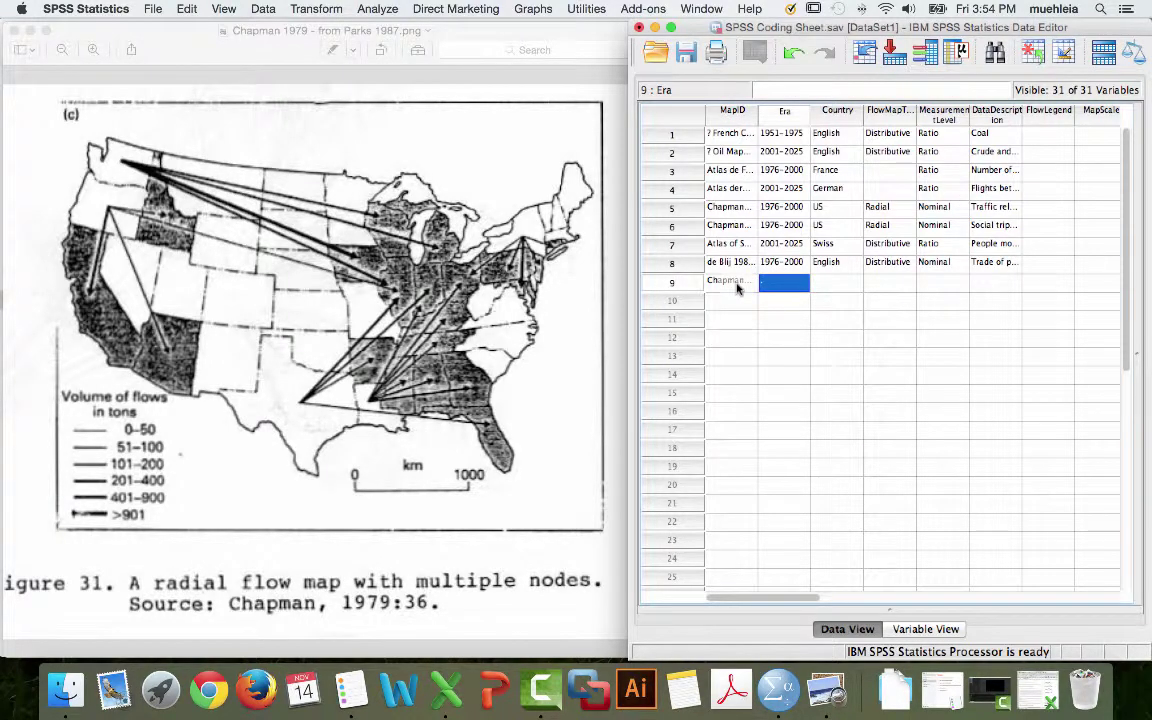
Step: Set row 9's Era to 1976-2000 and Country to English
{"action": "double_click", "coordinate": [801, 285]}
{"action": "left_click", "coordinate": [800, 284]}
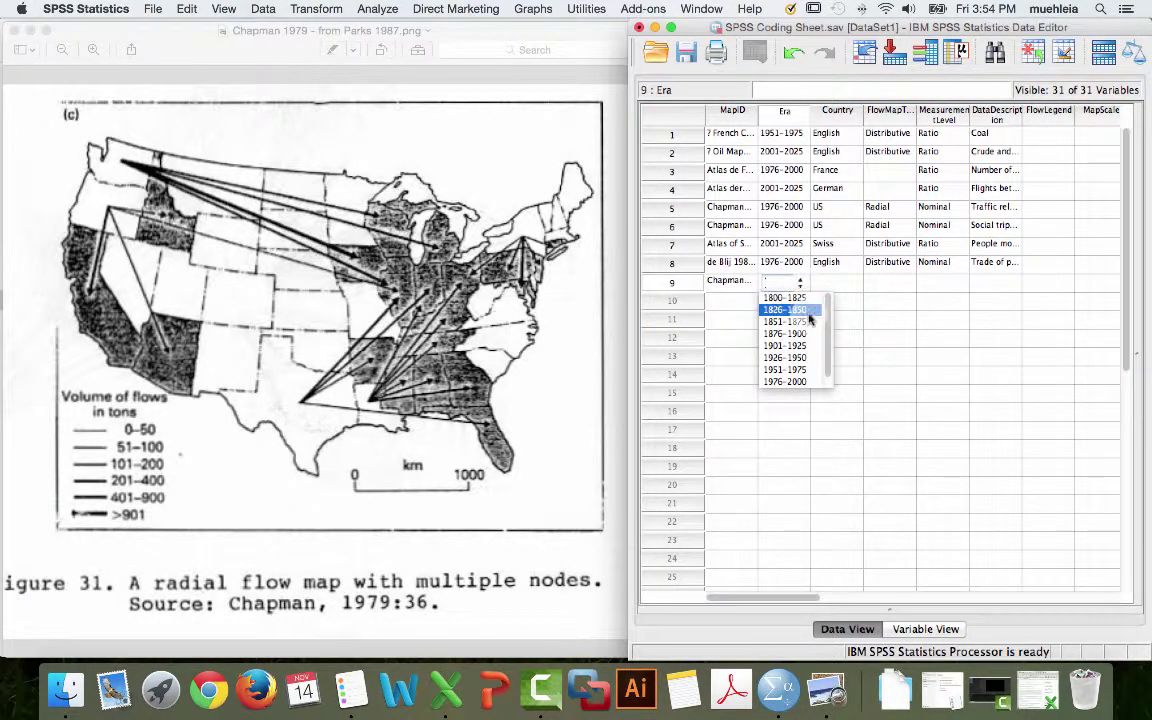
{"action": "left_click", "coordinate": [788, 381]}
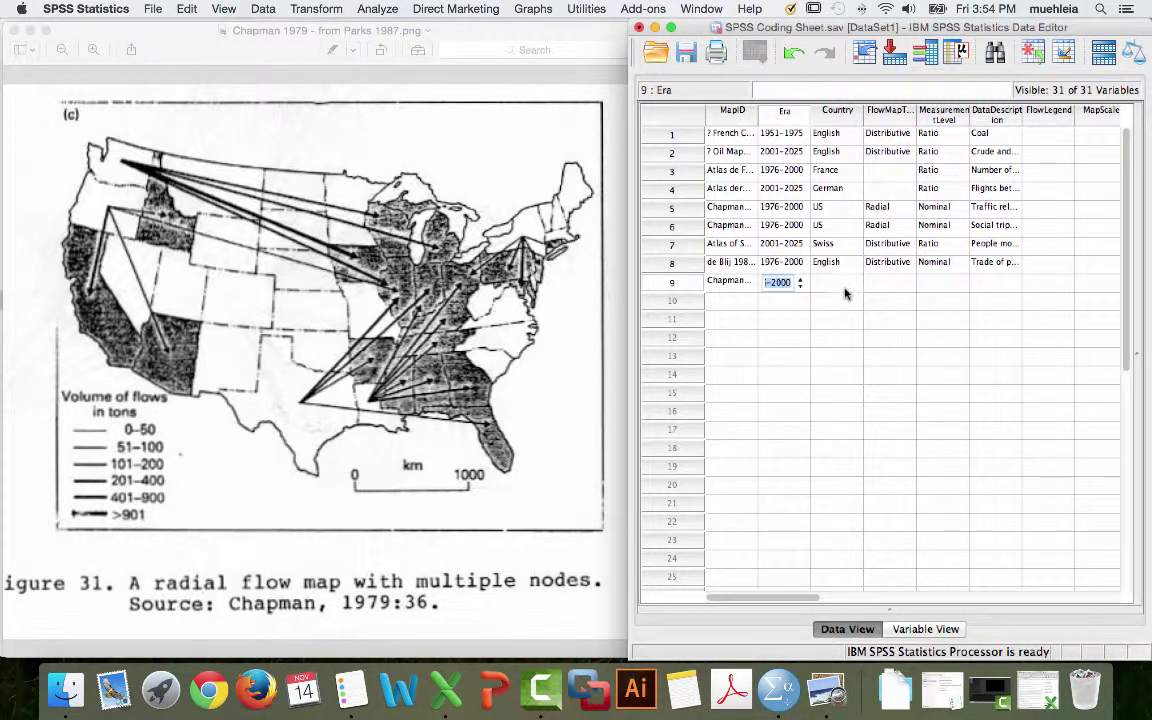
{"action": "left_click", "coordinate": [844, 288]}
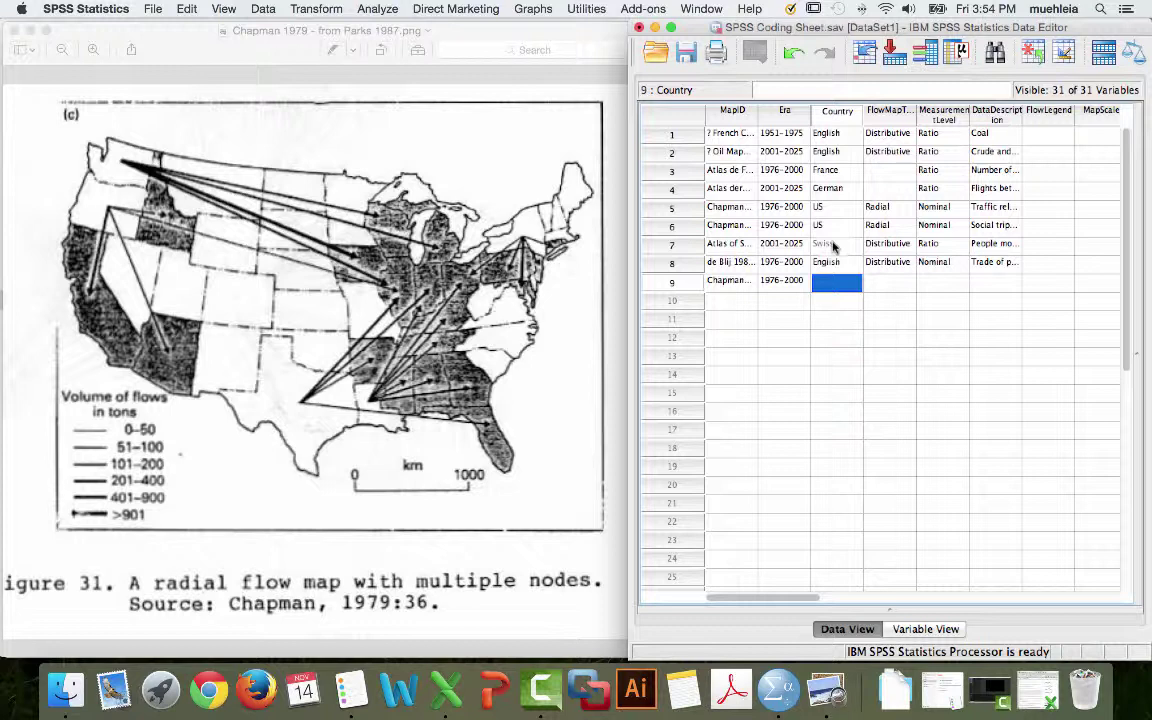
{"action": "type", "text": "English"}
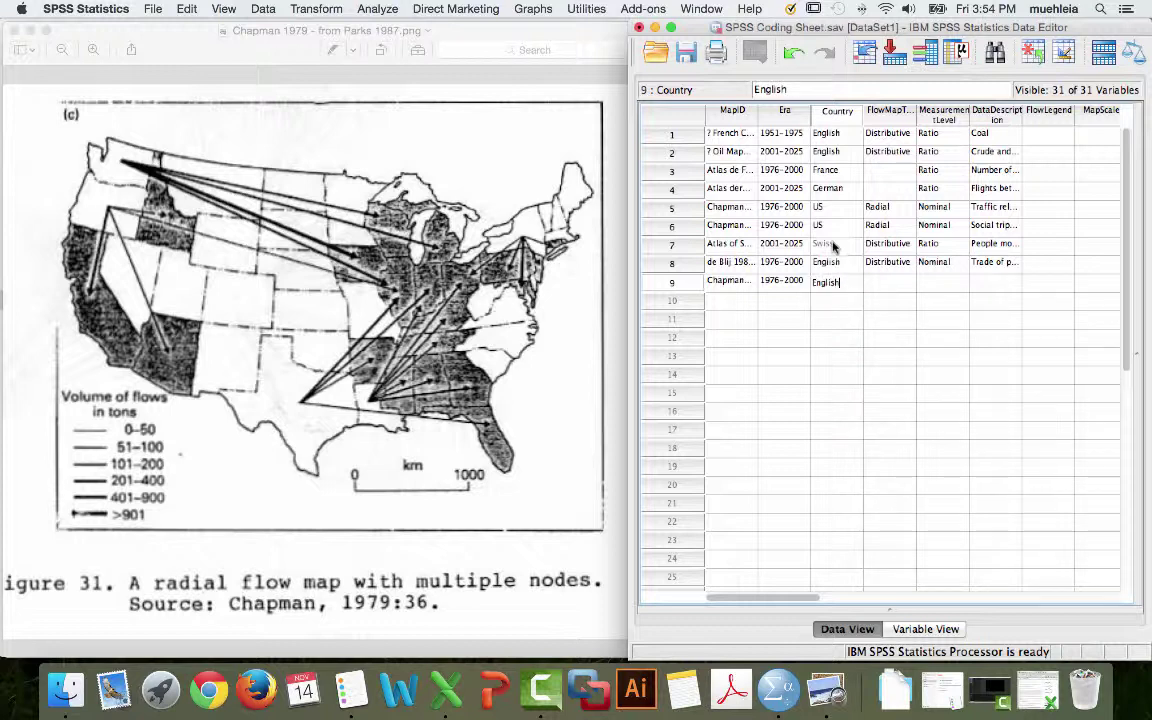
{"action": "key", "text": "Tab"}
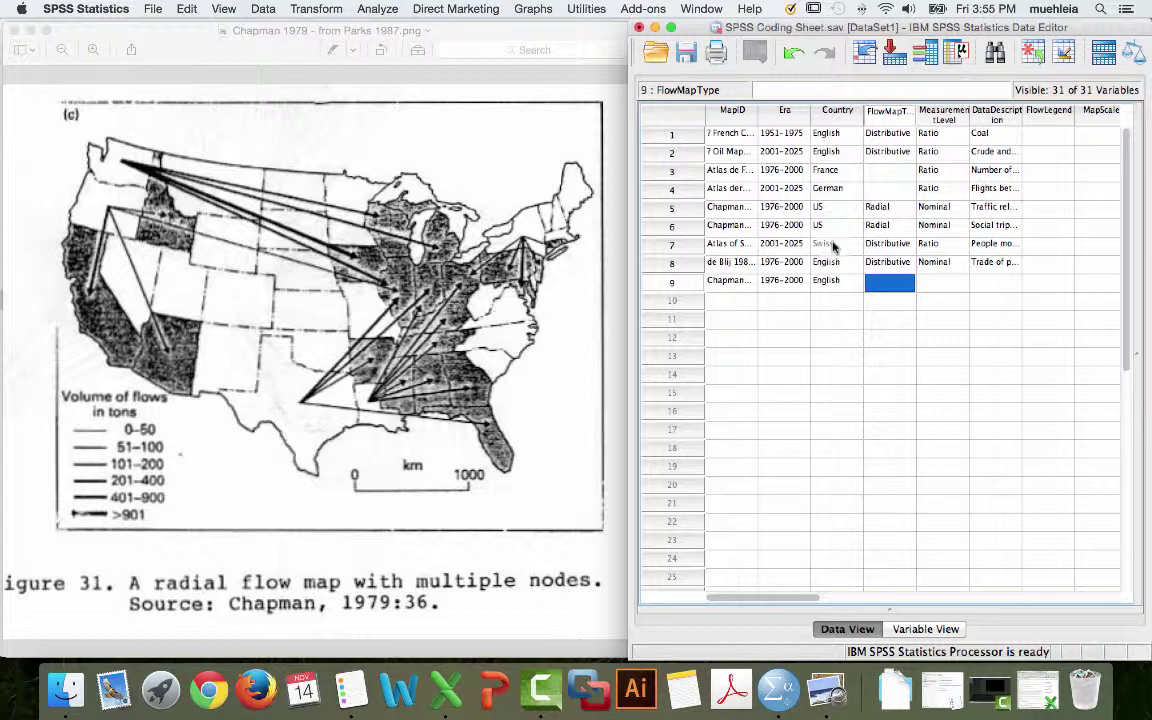
Step: Check the Flow Map Type definition in Excel cell B4, then return to SPSS
{"action": "left_click", "coordinate": [446, 688]}
{"action": "scroll", "coordinate": [176, 345], "scroll_direction": "up", "scroll_amount": 5}
{"action": "scroll", "coordinate": [176, 345], "scroll_direction": "left", "scroll_amount": 3}
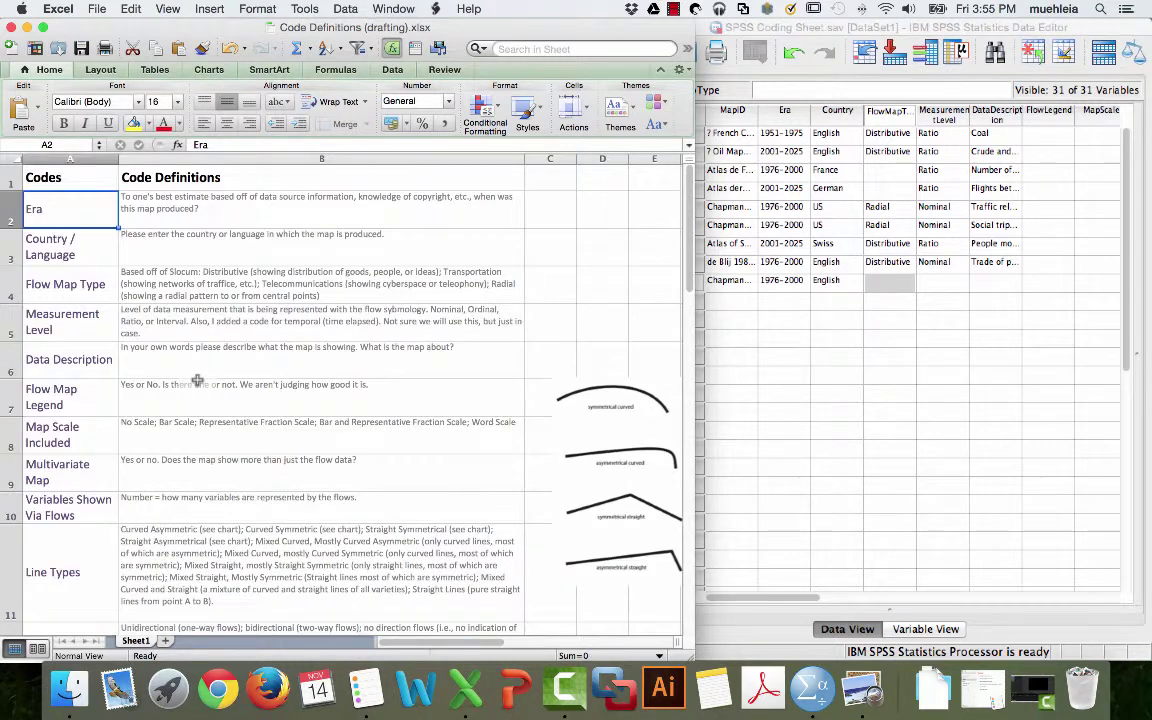
{"action": "left_click", "coordinate": [173, 284]}
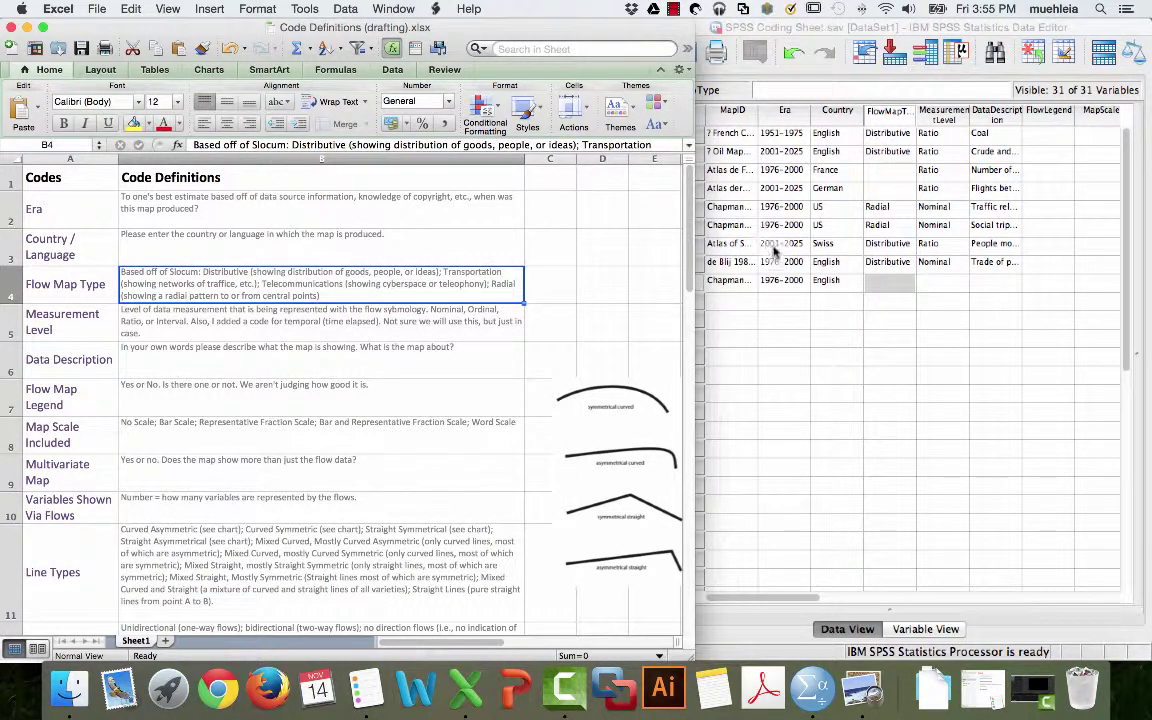
{"action": "left_click", "coordinate": [897, 281]}
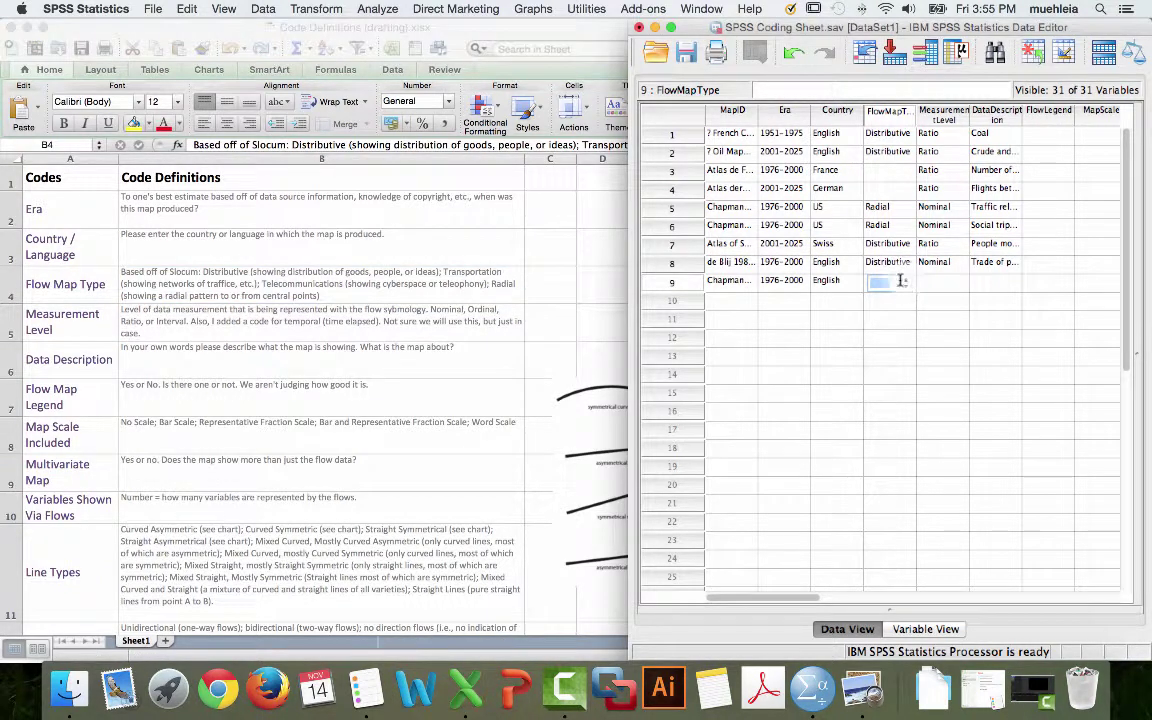
Step: Set row 9's FlowMapType to Radial, checking against the Chapman map image
{"action": "left_click", "coordinate": [885, 287]}
{"action": "left_click", "coordinate": [942, 282]}
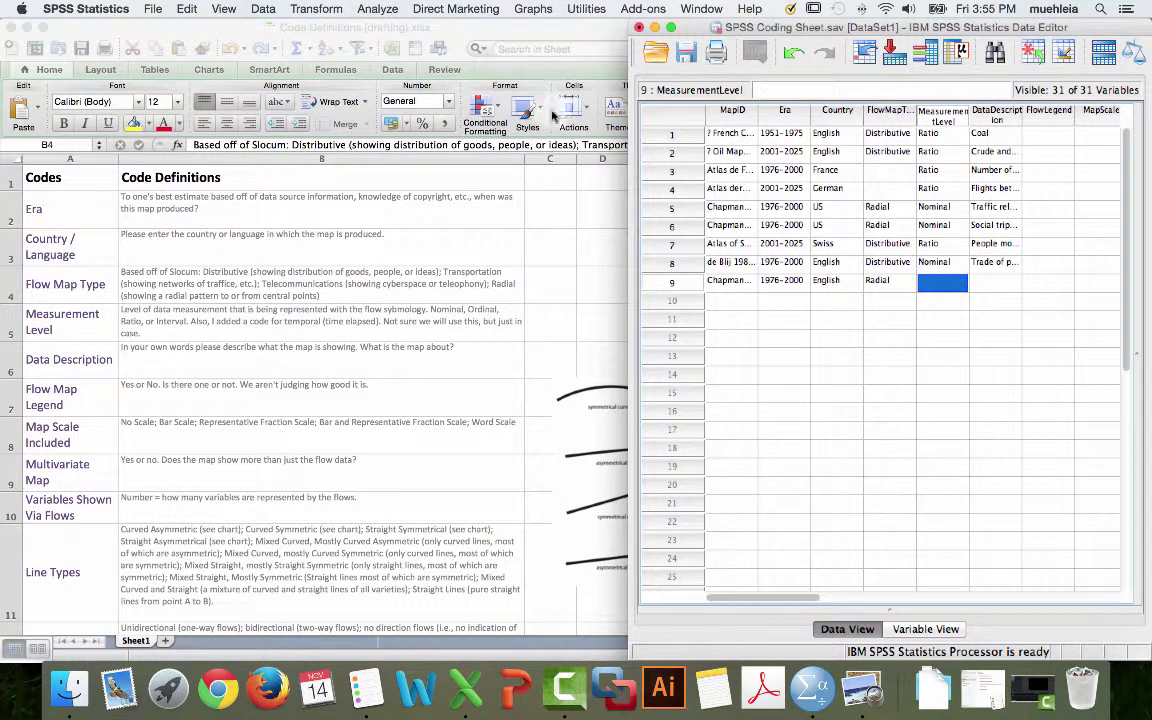
{"action": "left_click", "coordinate": [862, 690]}
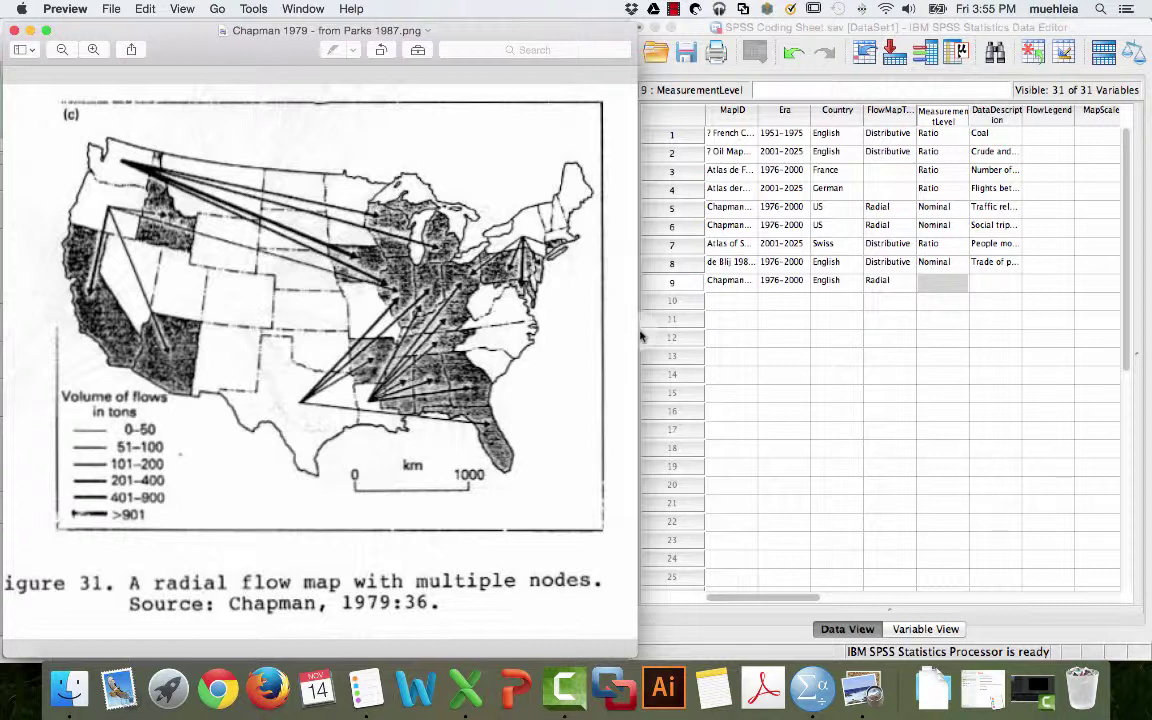
{"action": "left_click", "coordinate": [940, 282]}
Step: Set MeasurementLevel to Ratio and describe the data as flow volumes in tons
{"action": "left_click", "coordinate": [956, 283]}
{"action": "left_click", "coordinate": [953, 286]}
{"action": "key", "text": "Tab"}
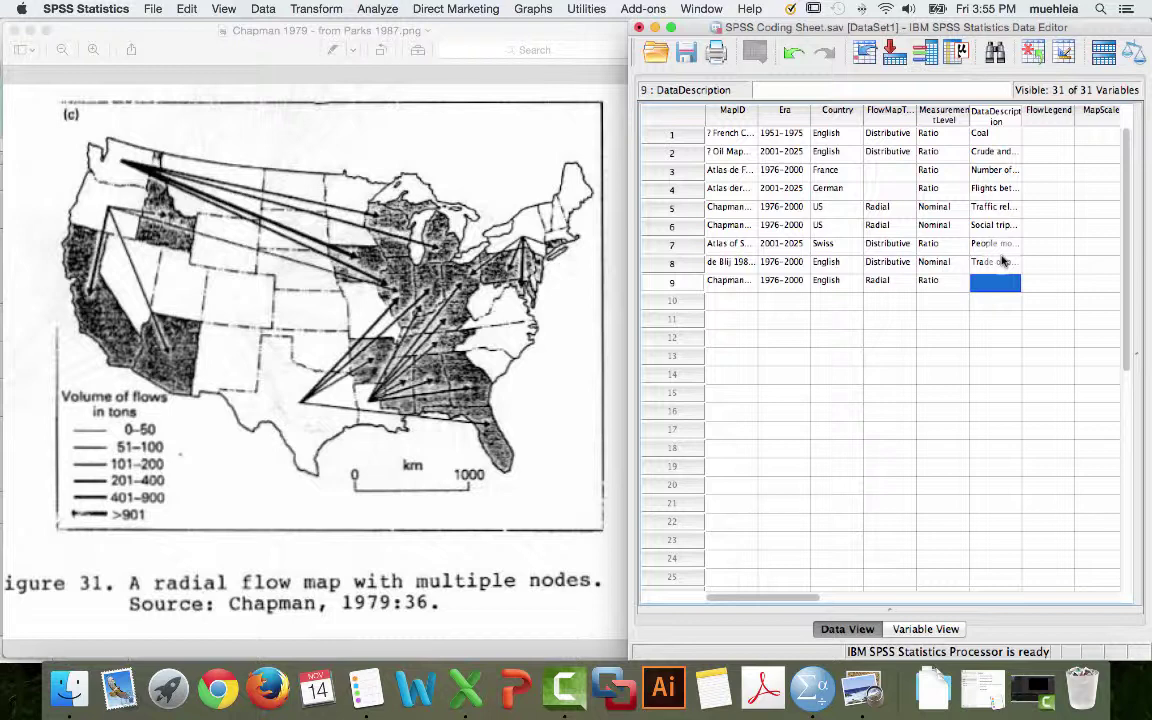
{"action": "type", "text": "A flow map showing volume of flows in tons, without"}
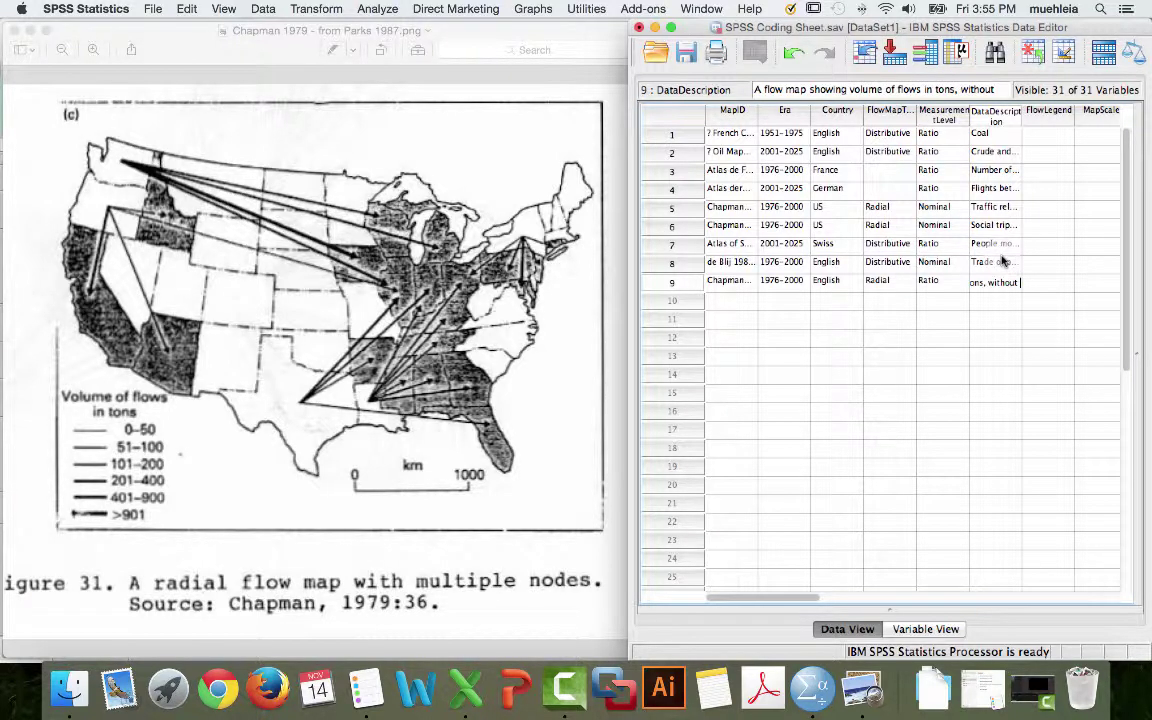
{"action": "type", "text": " telling us wh"}
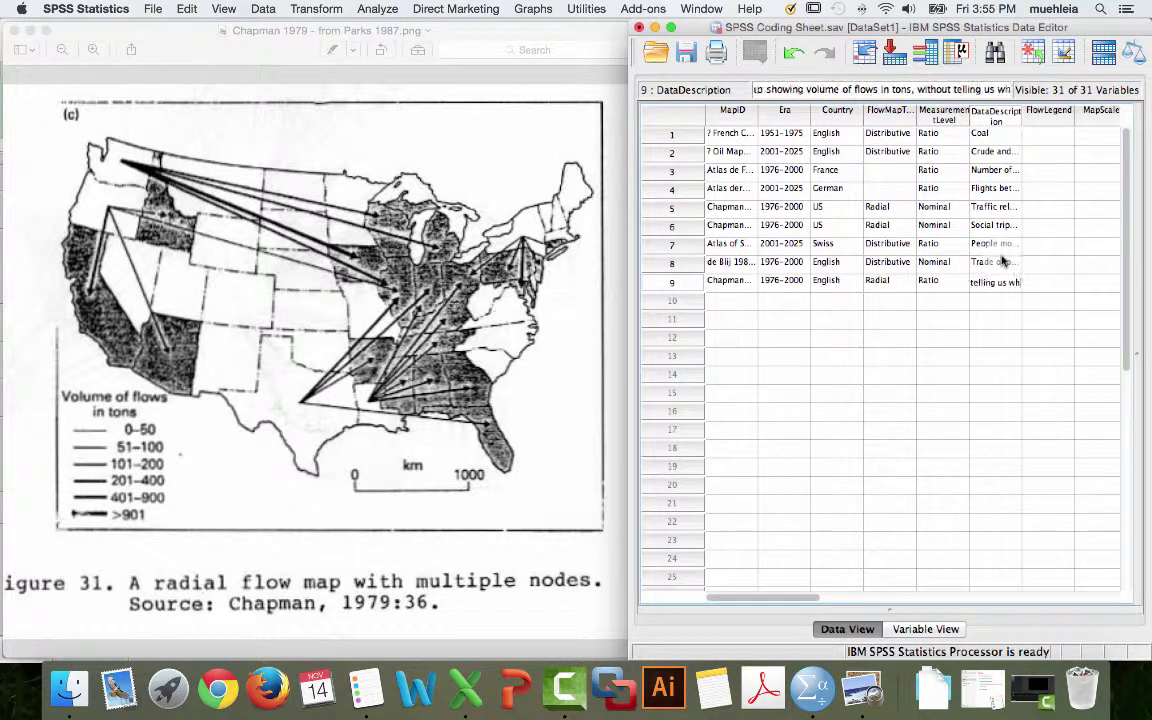
{"action": "type", "text": "at is being mapped"}
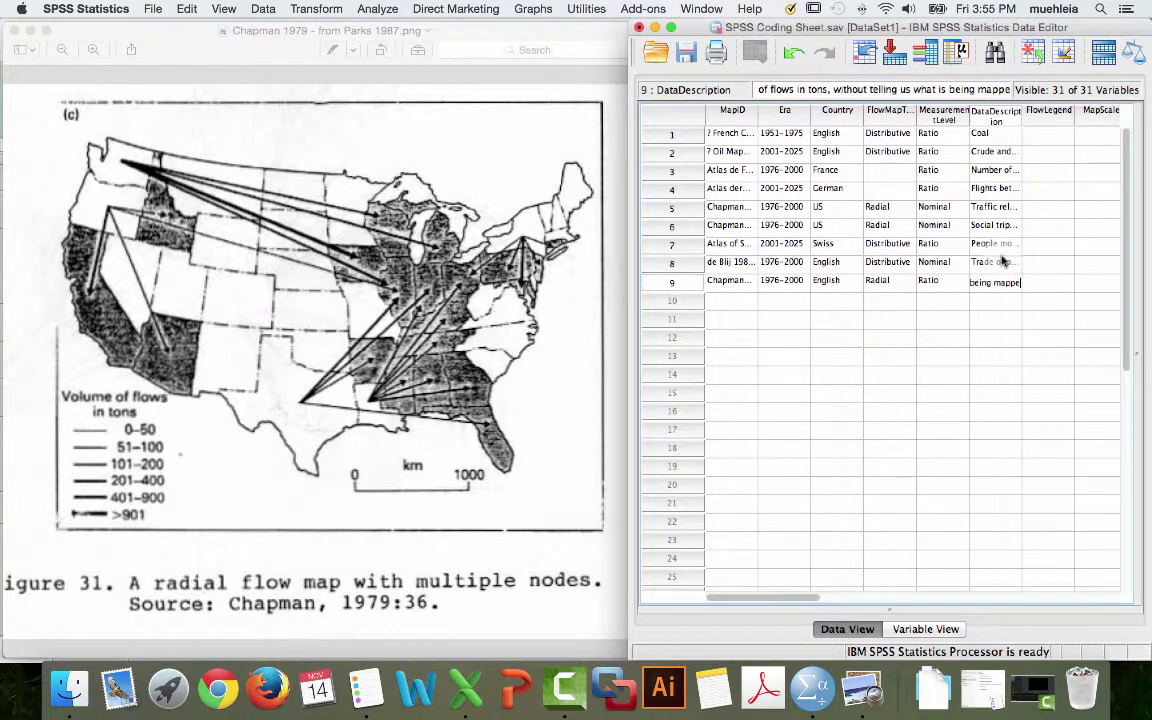
{"action": "key", "text": "Tab"}
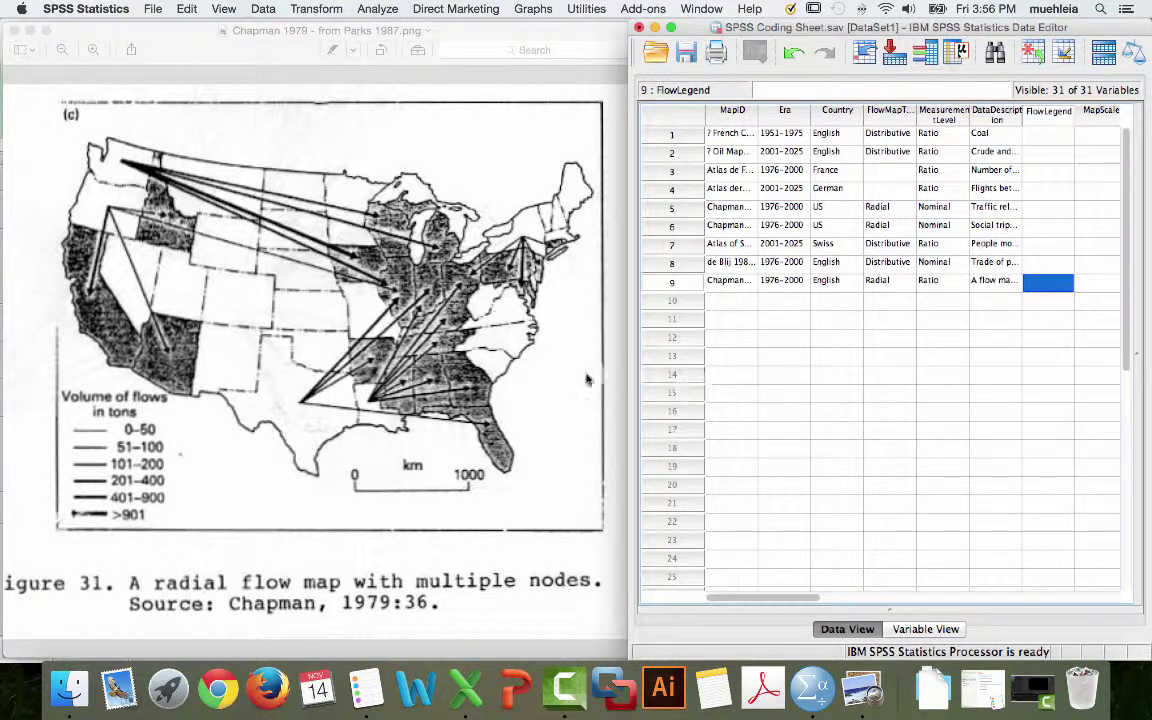
Step: Record FlowLegend Yes, MapScale Bar Scale and MultivariateMap No in row 9
{"action": "type", "text": "Yes"}
{"action": "key", "text": "Tab"}
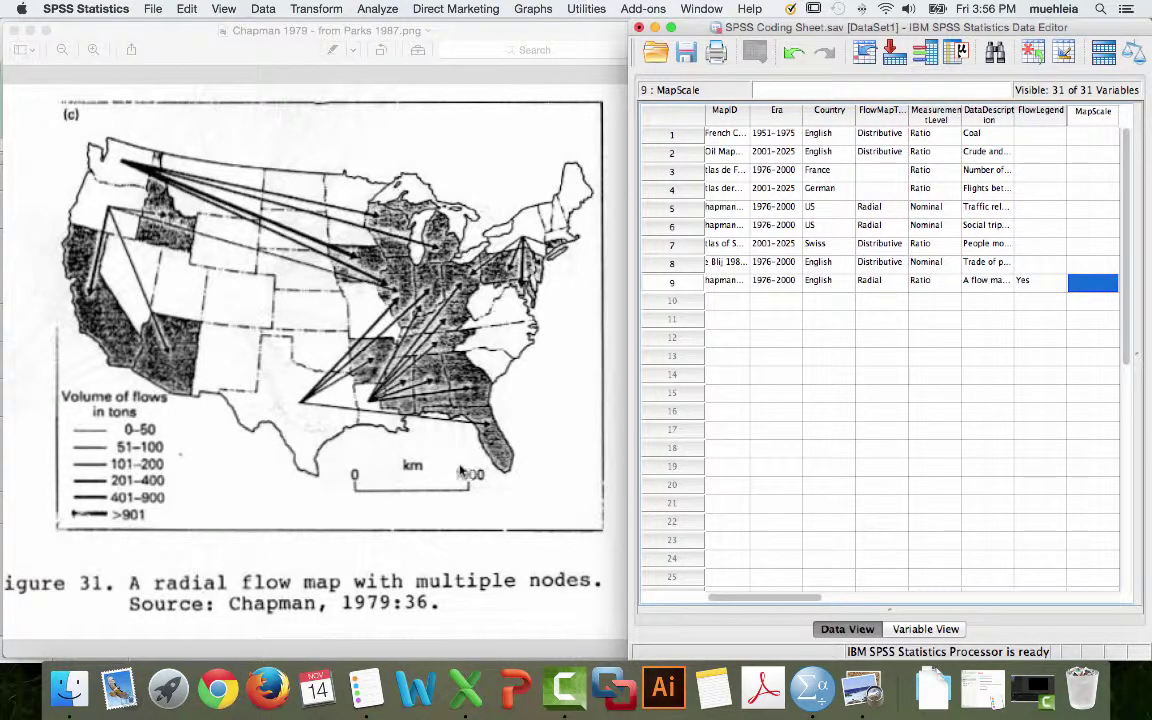
{"action": "type", "text": "y"}
{"action": "key", "text": "Tab"}
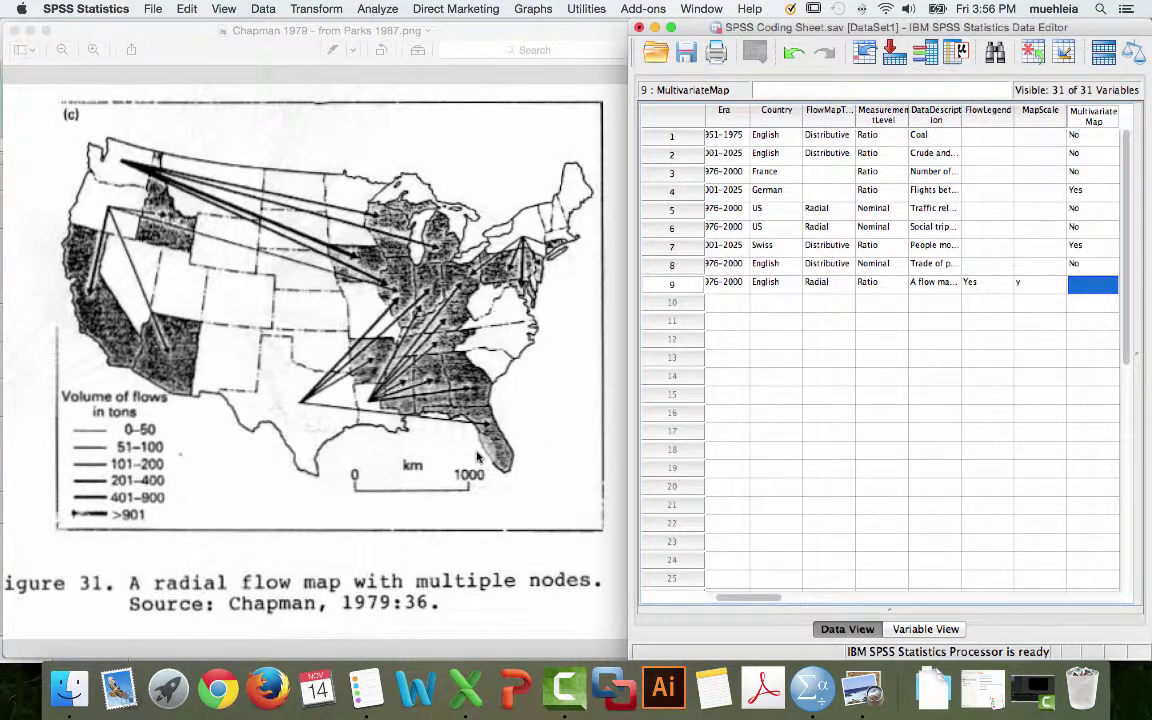
{"action": "left_click", "coordinate": [1035, 285]}
{"action": "key", "text": "Tab"}
{"action": "double_click", "coordinate": [1052, 287]}
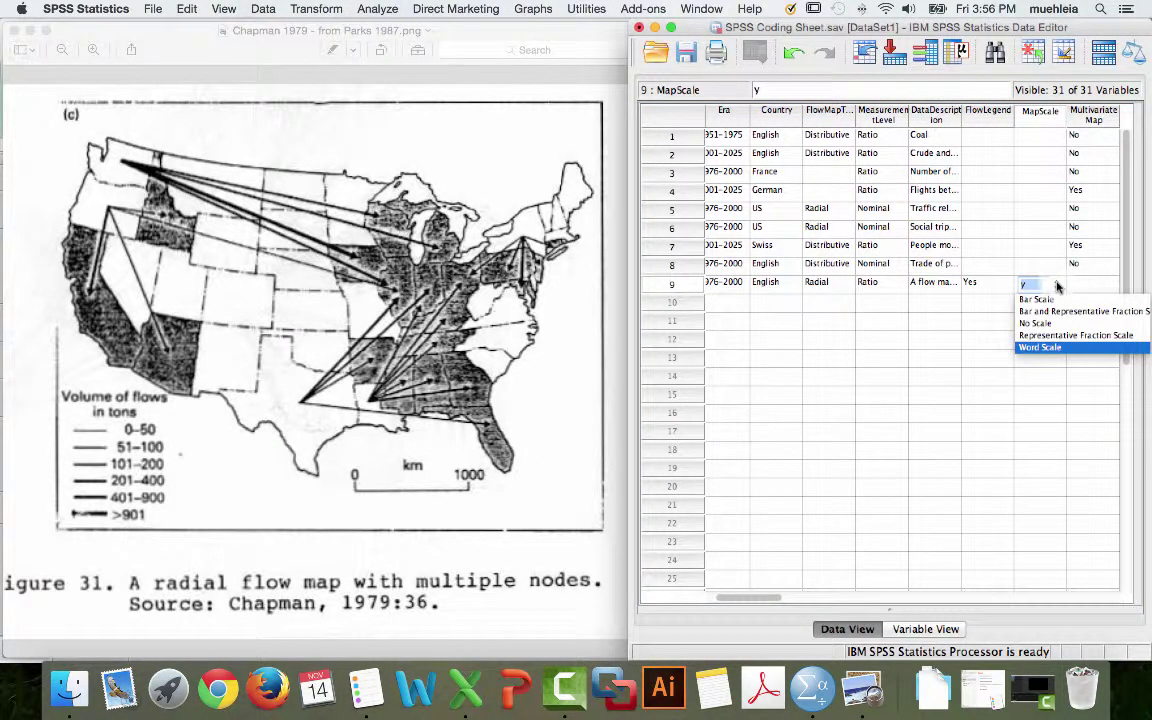
{"action": "left_click", "coordinate": [1036, 299]}
{"action": "left_click", "coordinate": [1091, 287]}
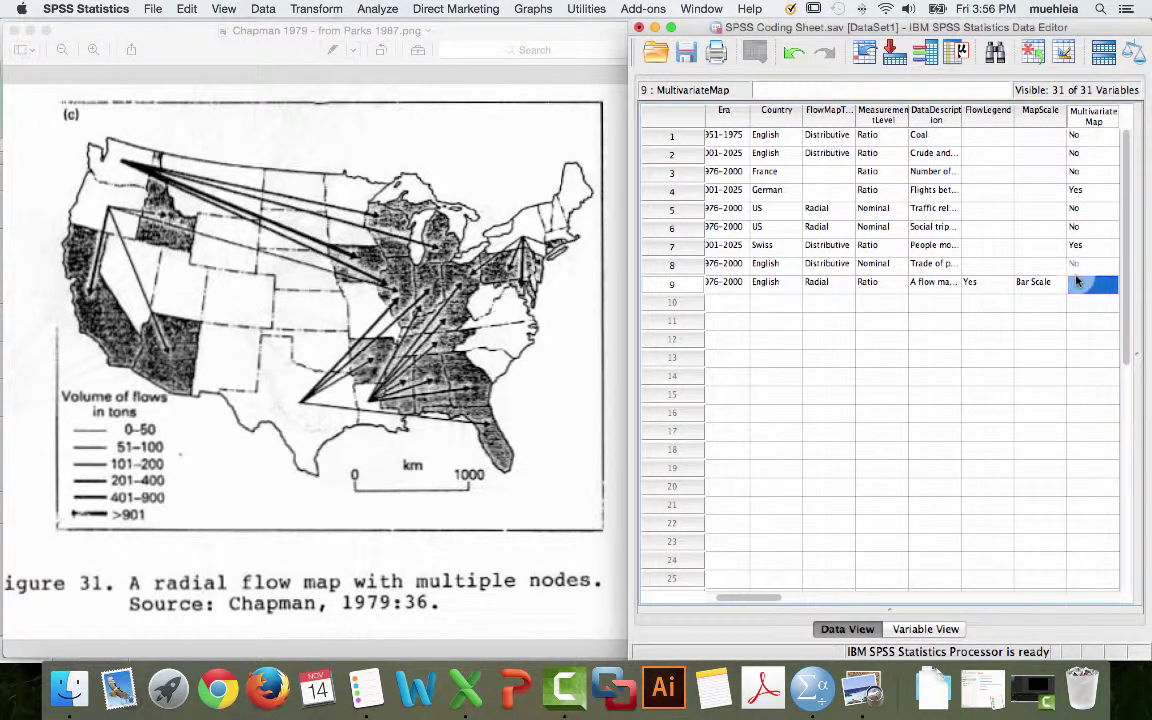
{"action": "type", "text": "1"}
{"action": "key", "text": "Tab"}
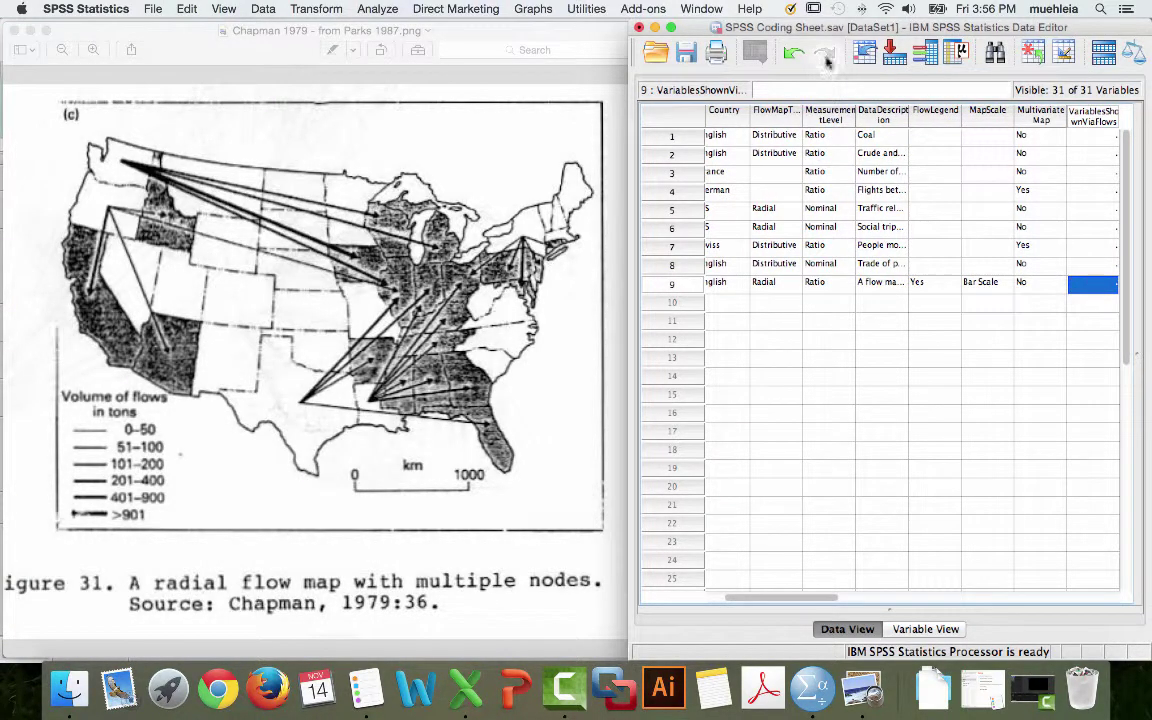
Step: Widen the Data Editor and shrink the Chapman map window to uncover the grid
{"action": "left_click_drag", "start_coordinate": [630, 118], "coordinate": [421, 143]}
{"action": "left_click", "coordinate": [294, 72]}
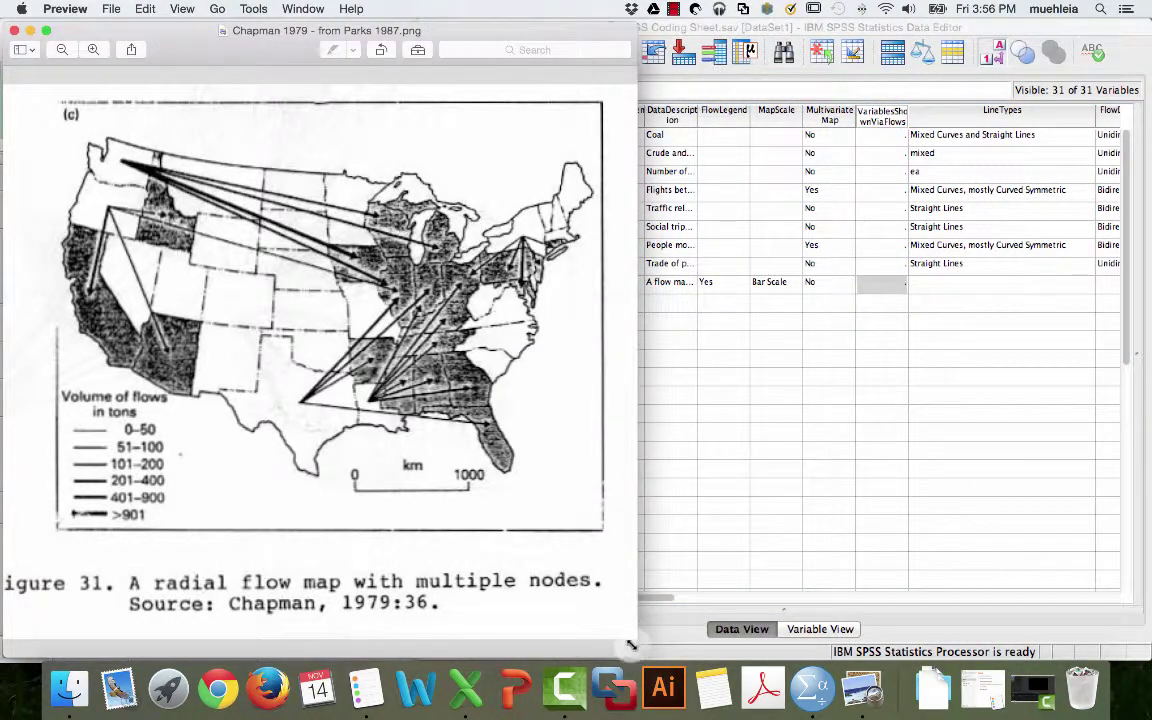
{"action": "left_click_drag", "start_coordinate": [633, 648], "coordinate": [557, 420]}
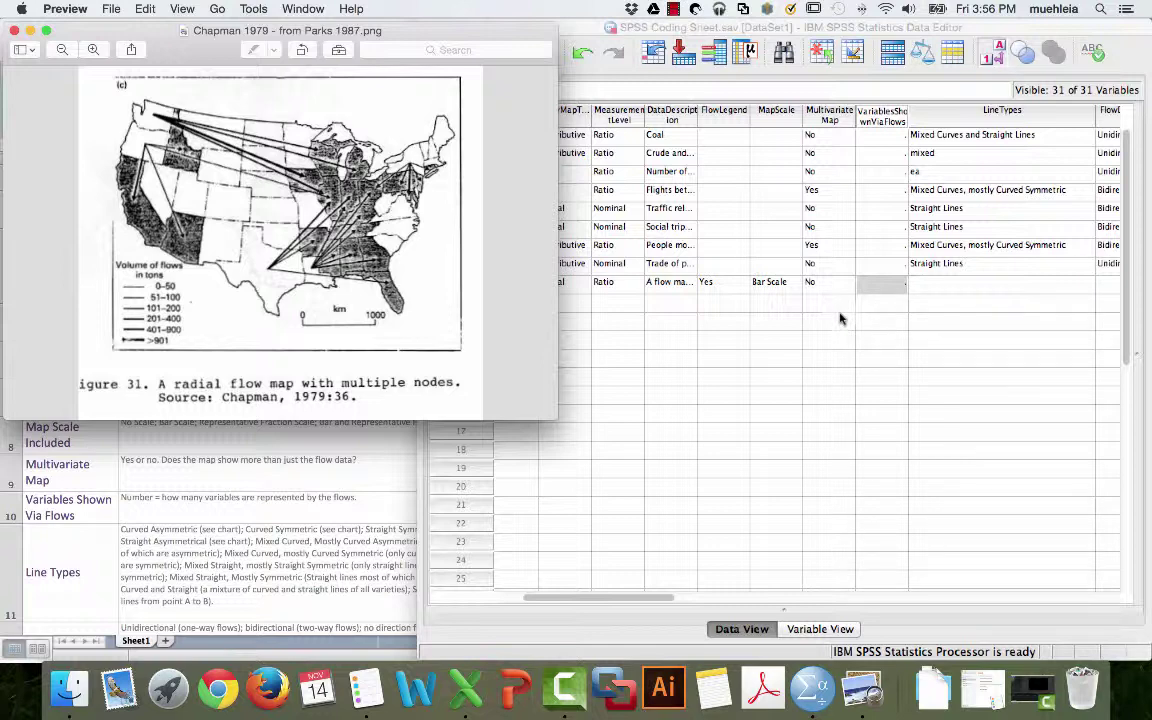
{"action": "left_click", "coordinate": [895, 285]}
Step: Enter 1.00 for VariablesShownViaFlows and Straight Lines for LineTypes in row 9
{"action": "key", "text": "Tab"}
{"action": "double_click", "coordinate": [891, 280]}
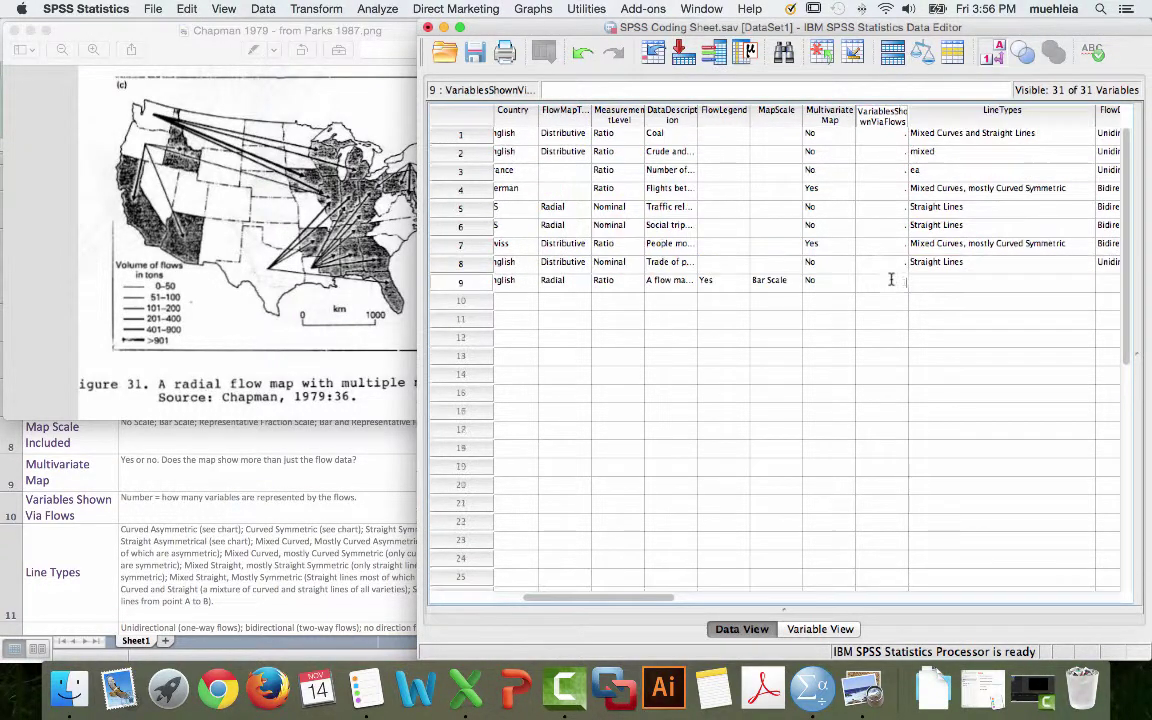
{"action": "type", "text": "1"}
{"action": "key", "text": "Tab"}
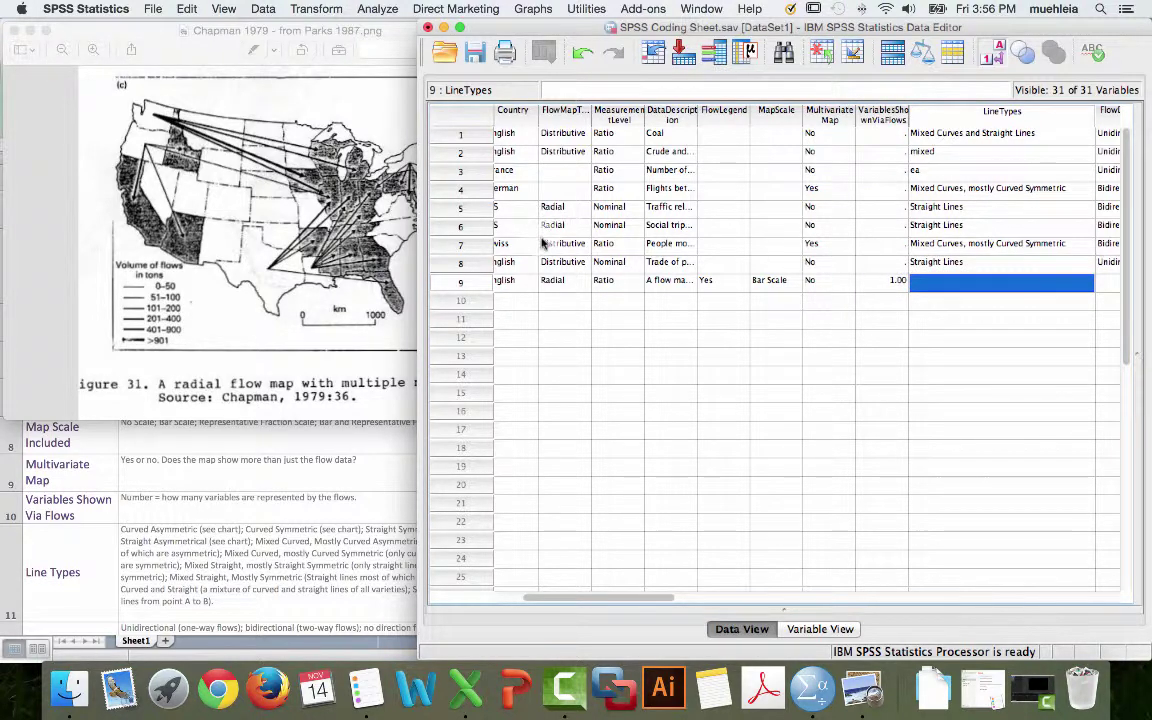
{"action": "type", "text": "S"}
{"action": "key", "text": "Tab"}
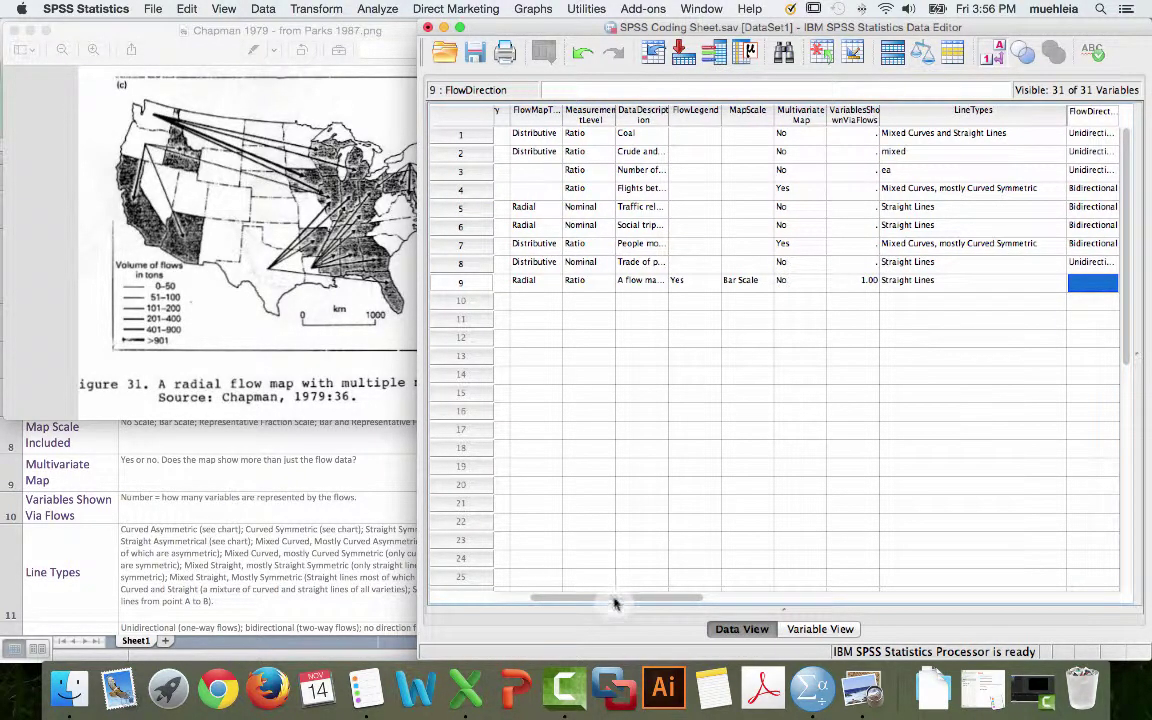
Step: Code row 9 as Unidirectional, not Bidirectional, with one arrowhead per line
{"action": "scroll", "coordinate": [680, 600], "scroll_direction": "right", "scroll_amount": 5}
{"action": "scroll", "coordinate": [680, 602], "scroll_direction": "right", "scroll_amount": 5}
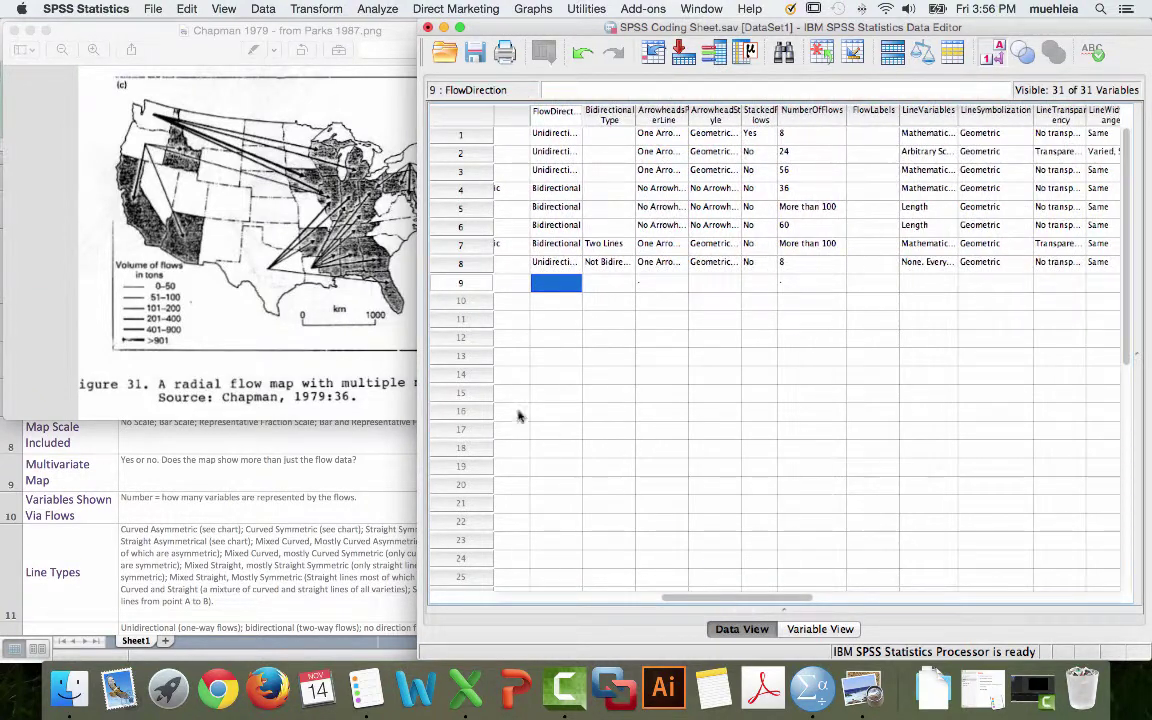
{"action": "type", "text": "U"}
{"action": "key", "text": "Tab"}
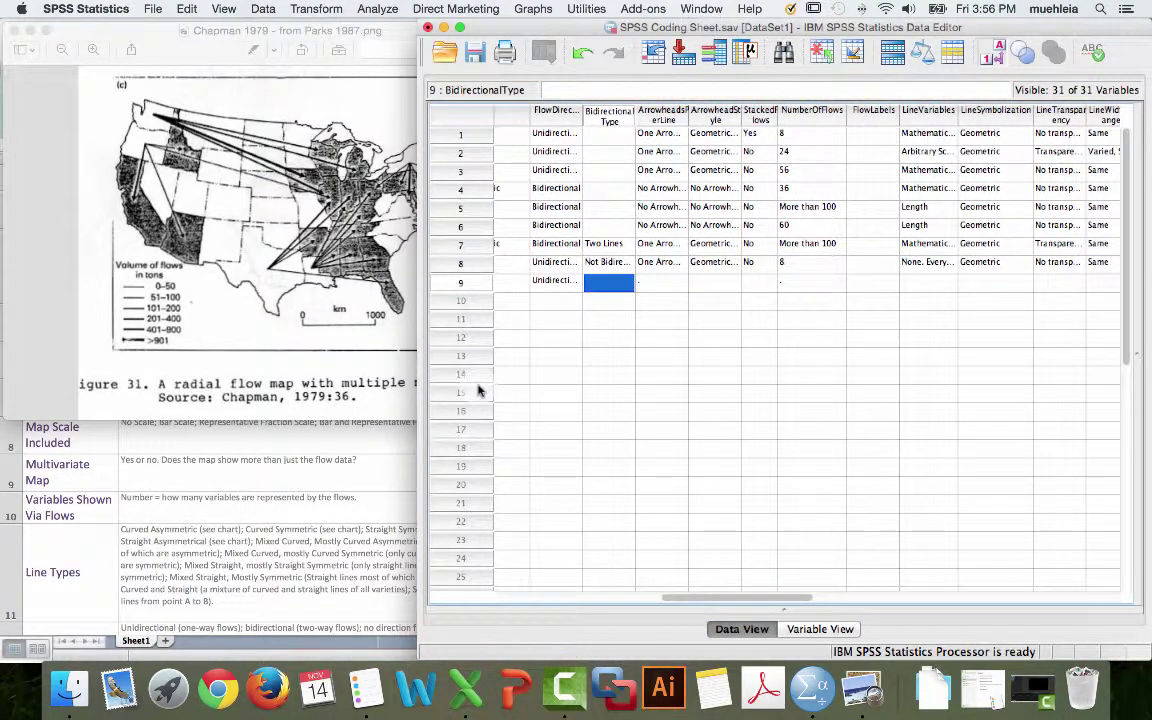
{"action": "type", "text": "N"}
{"action": "key", "text": "Tab"}
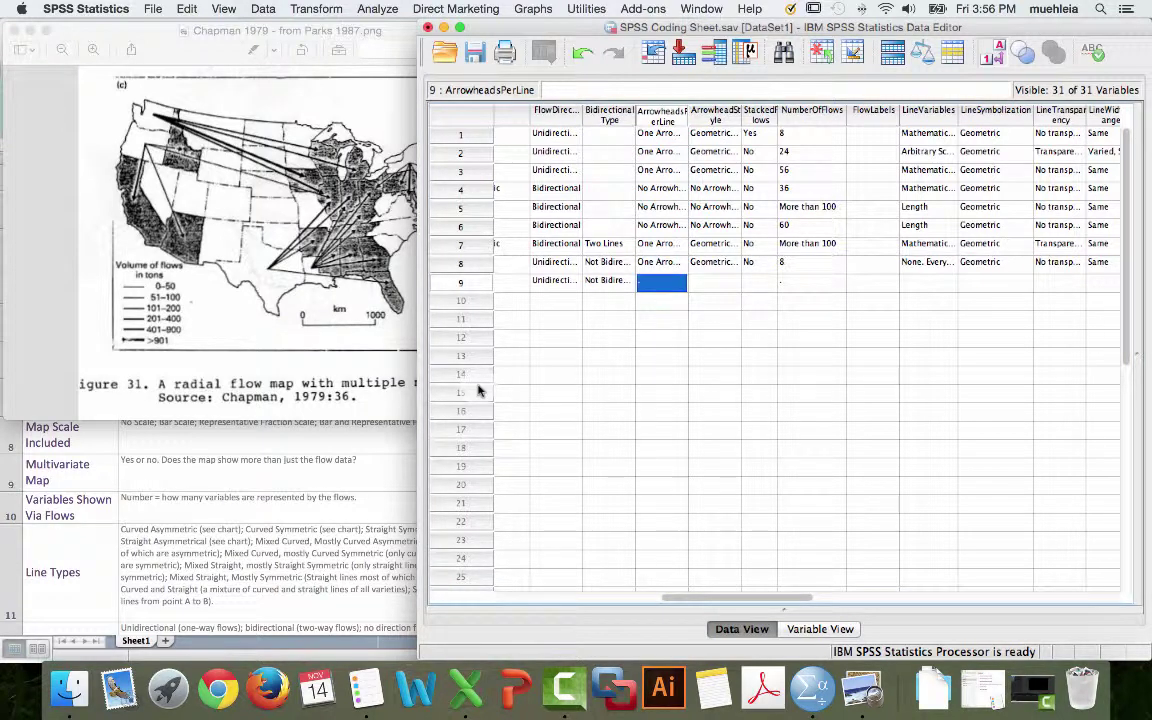
{"action": "key", "text": "Tab"}
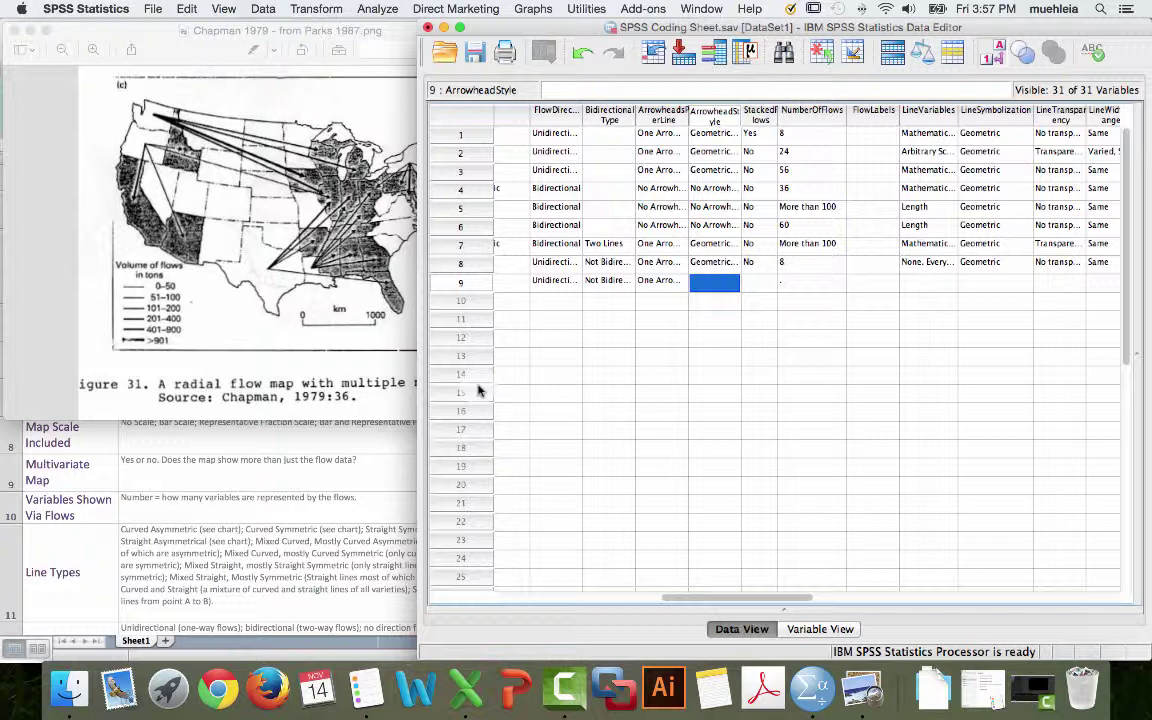
Step: Choose Geometric Wide Point as row 9's ArrowheadStyle
{"action": "type", "text": "0"}
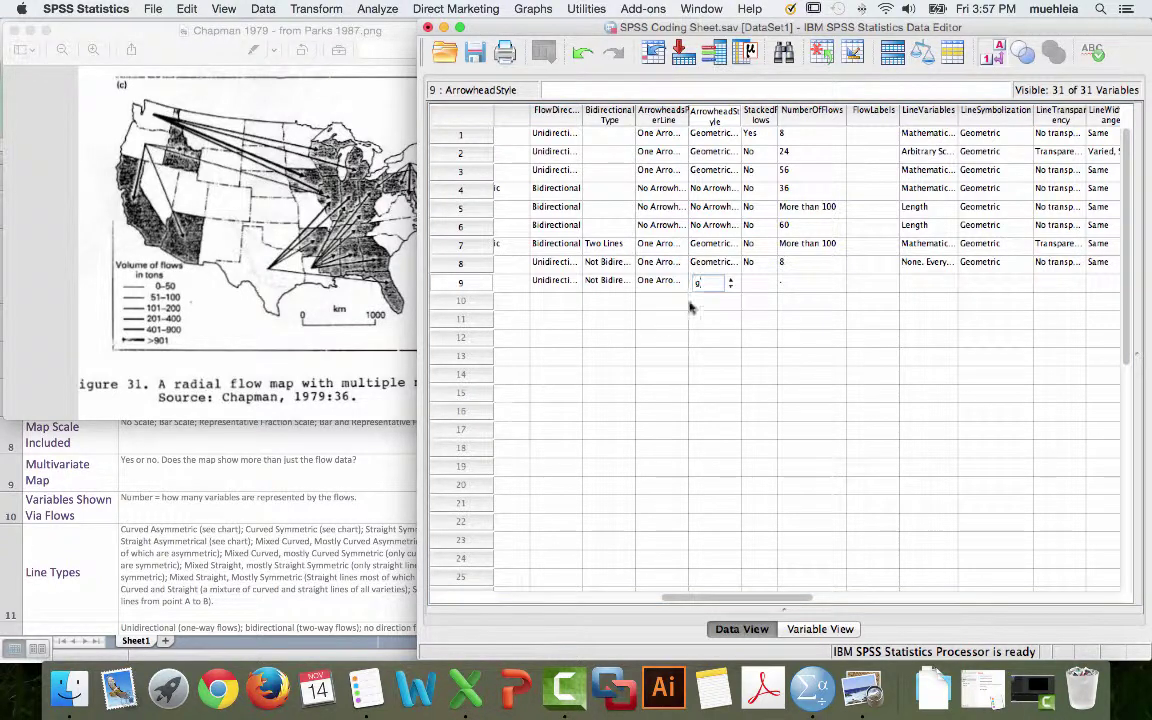
{"action": "left_click", "coordinate": [732, 284]}
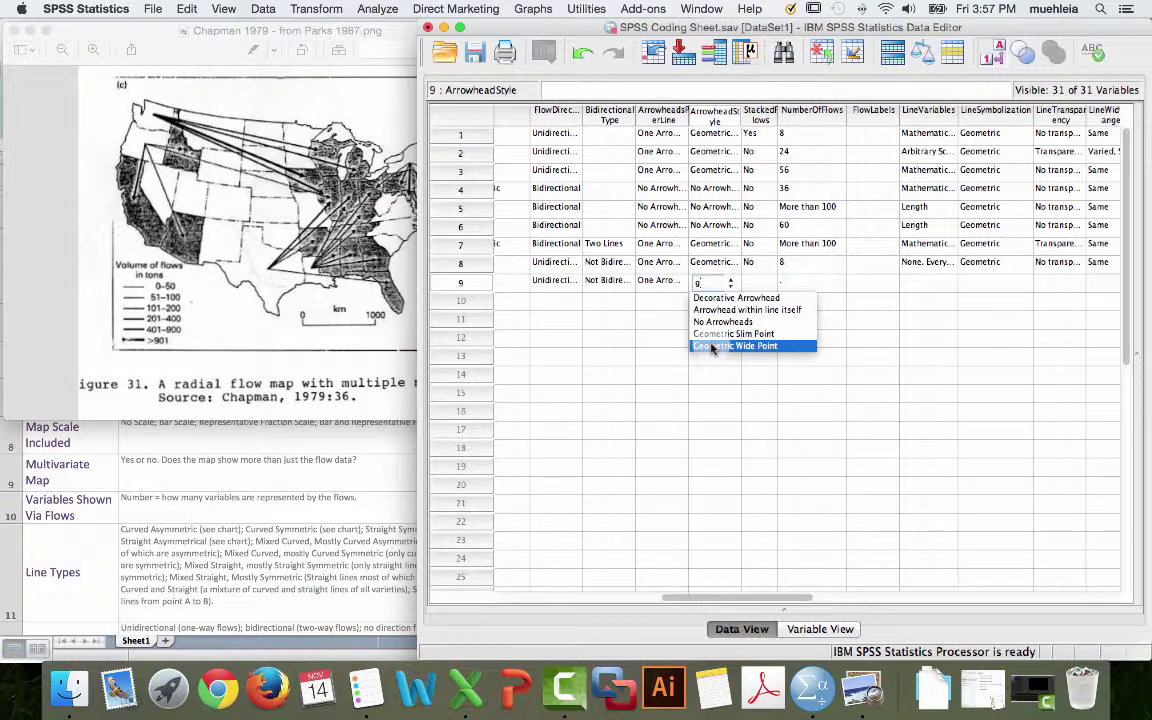
{"action": "left_click", "coordinate": [713, 346]}
{"action": "left_click", "coordinate": [200, 478]}
Step: Check the arrowhead style illustrations, then reopen row 9's ArrowheadStyle value list
{"action": "scroll", "coordinate": [483, 510], "scroll_direction": "down", "scroll_amount": 3}
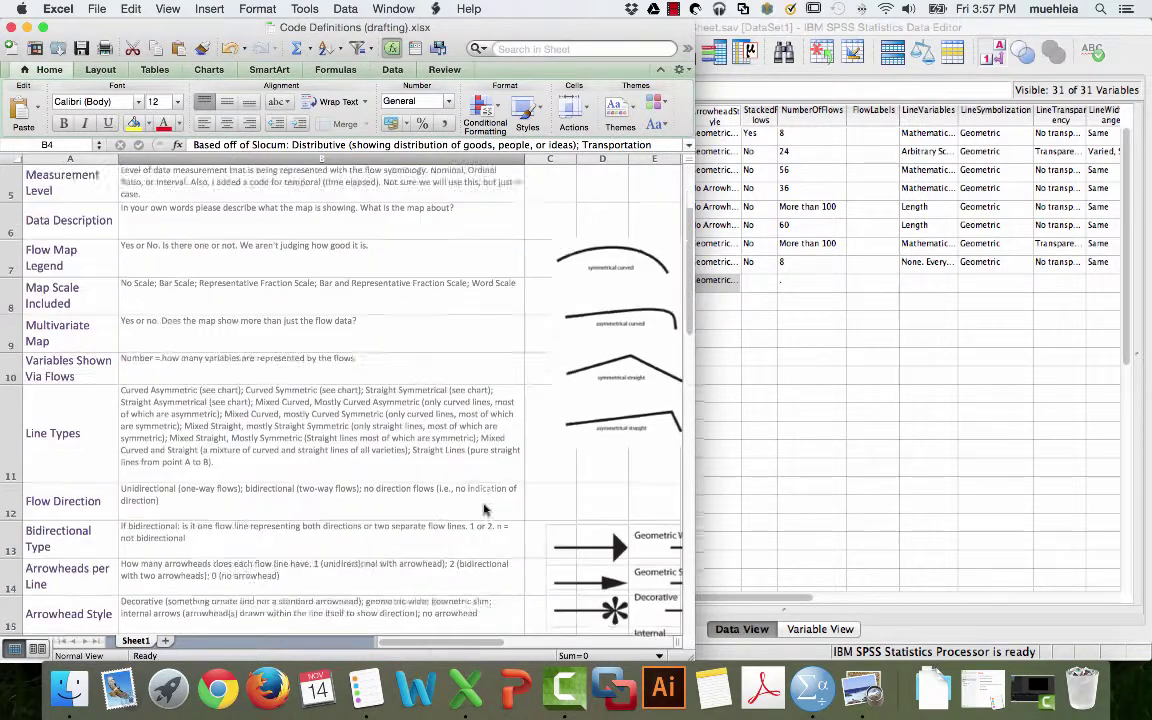
{"action": "scroll", "coordinate": [483, 510], "scroll_direction": "down", "scroll_amount": 3}
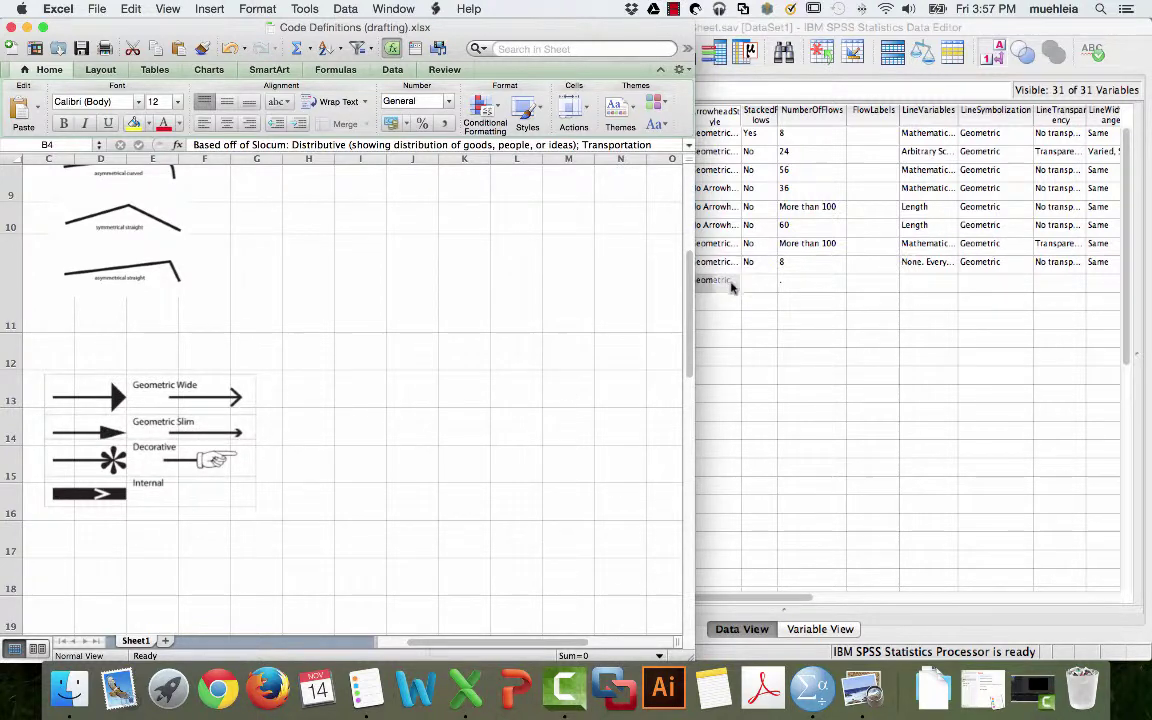
{"action": "left_click", "coordinate": [726, 287]}
{"action": "double_click", "coordinate": [715, 283]}
{"action": "left_click", "coordinate": [731, 284]}
Step: Confirm the Geometric Wide Point arrowhead style and set row 9's StackedFlows to No
{"action": "left_click", "coordinate": [734, 333]}
{"action": "left_click", "coordinate": [759, 288]}
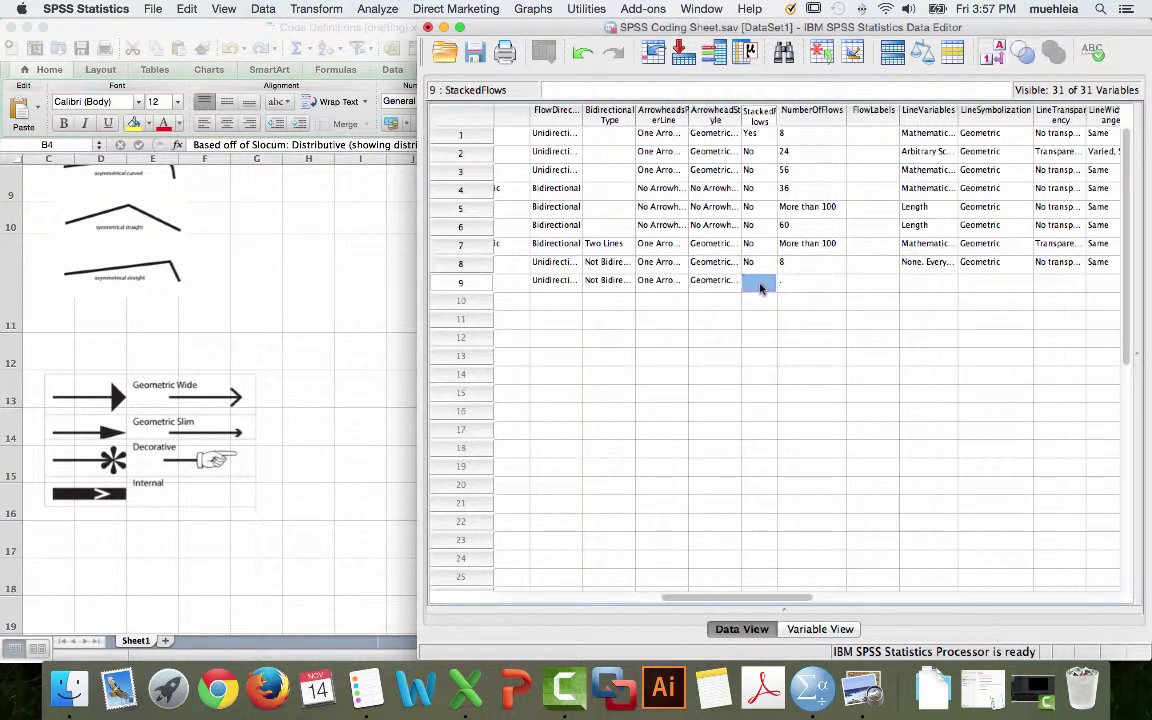
{"action": "double_click", "coordinate": [769, 282]}
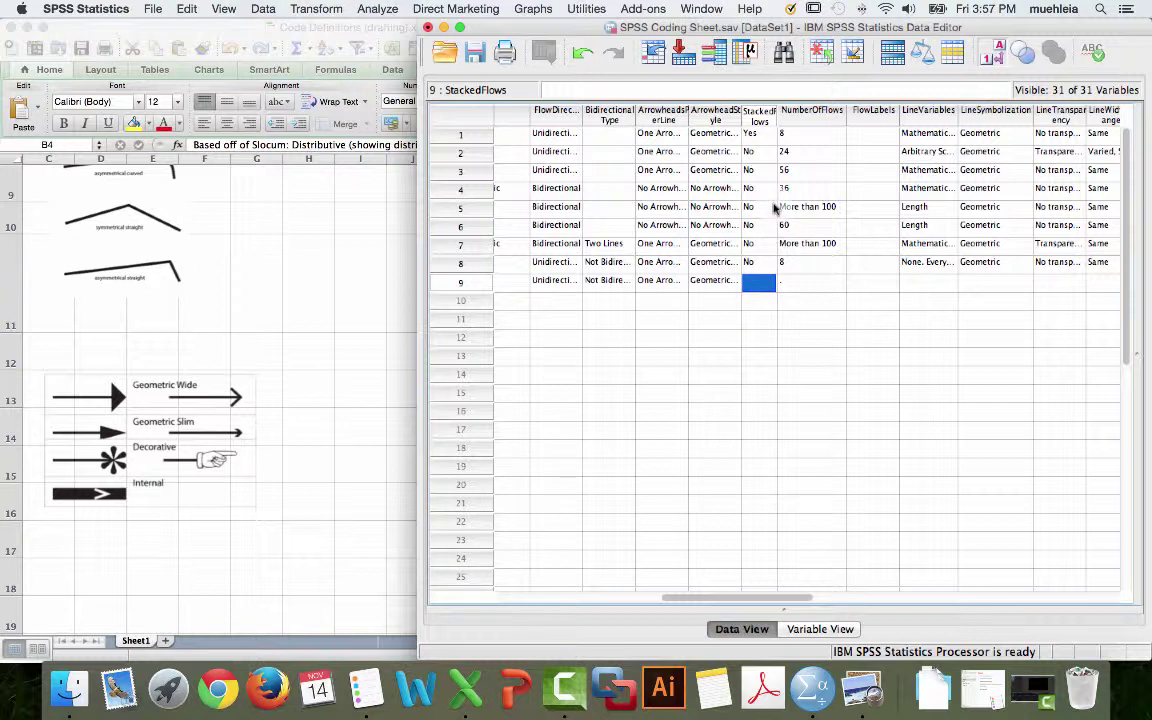
{"action": "left_click", "coordinate": [767, 287]}
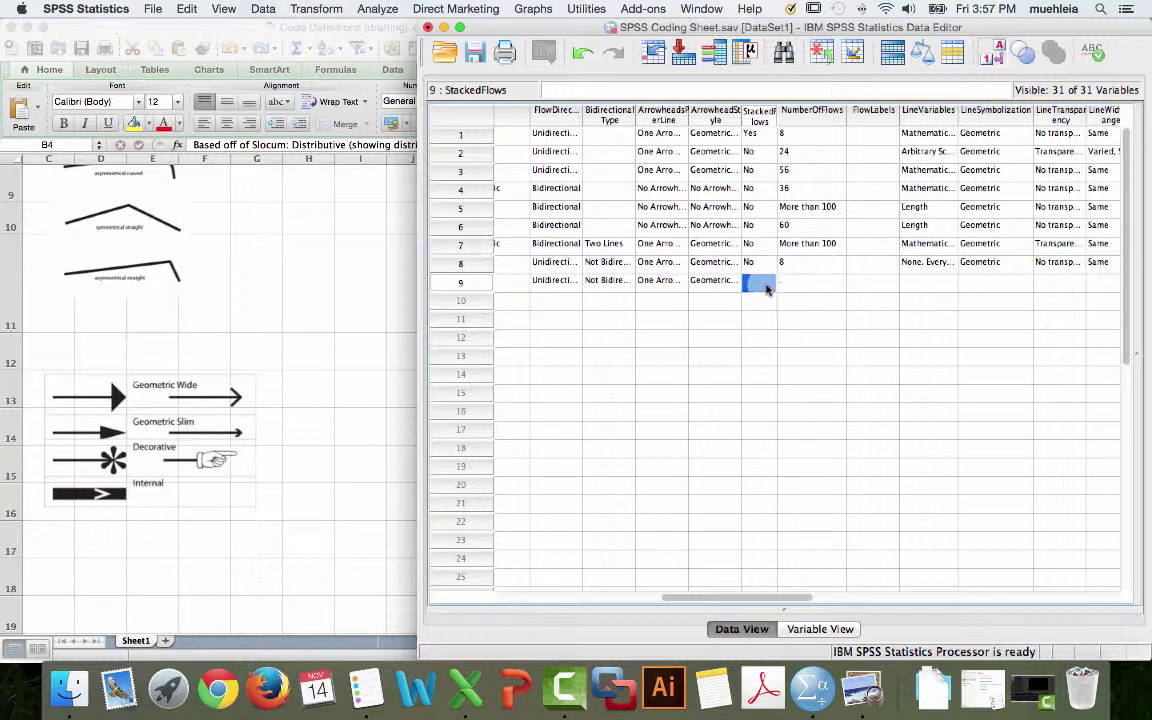
{"action": "type", "text": "n"}
{"action": "key", "text": "Tab"}
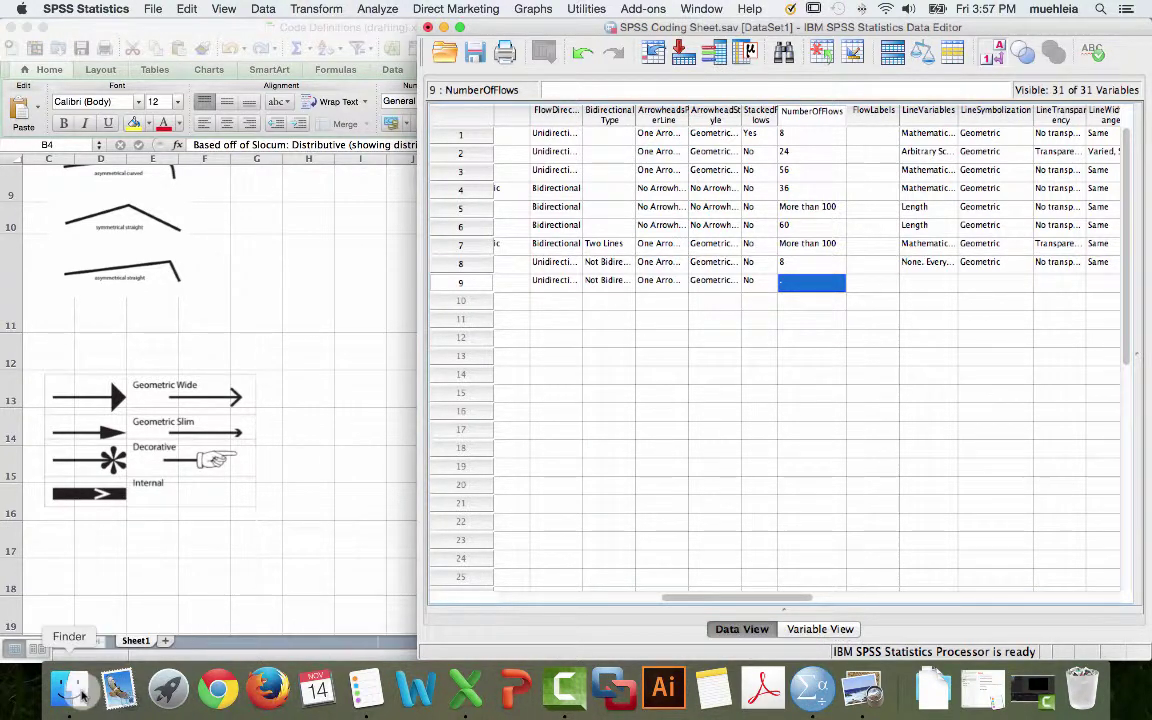
Step: Bring the Chapman map image forward and minimize the Finder window
{"action": "left_click", "coordinate": [69, 688]}
{"action": "left_click", "coordinate": [872, 708]}
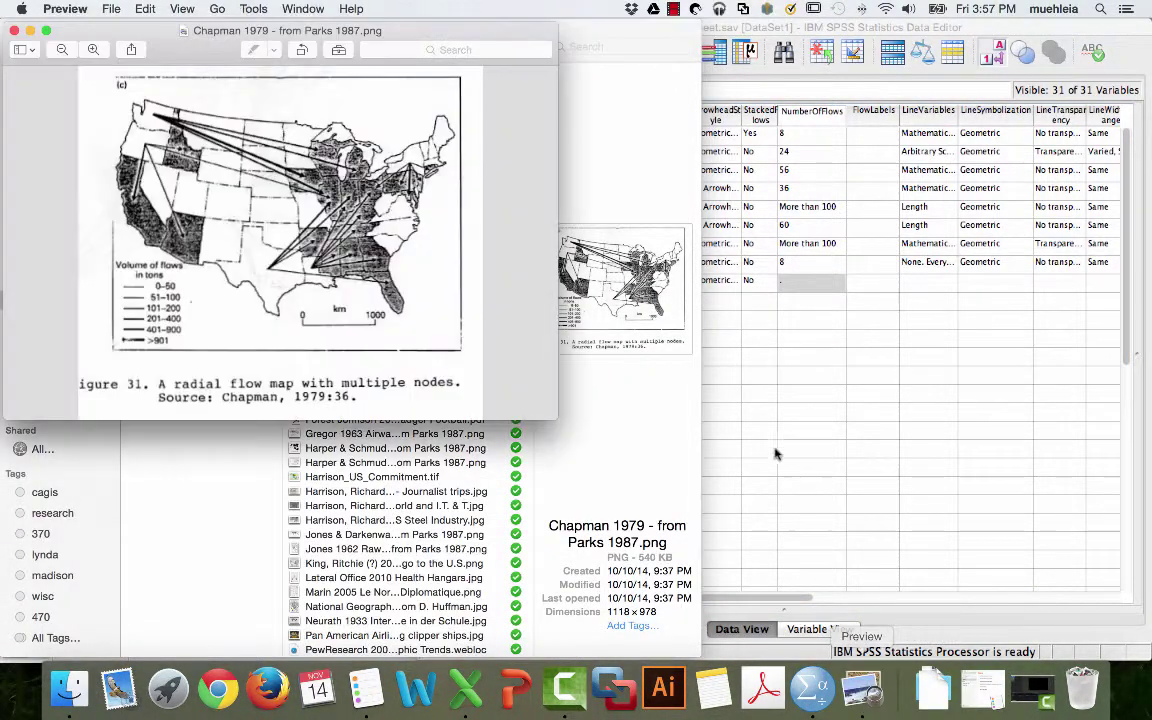
{"action": "left_click", "coordinate": [35, 28]}
{"action": "left_click", "coordinate": [35, 28]}
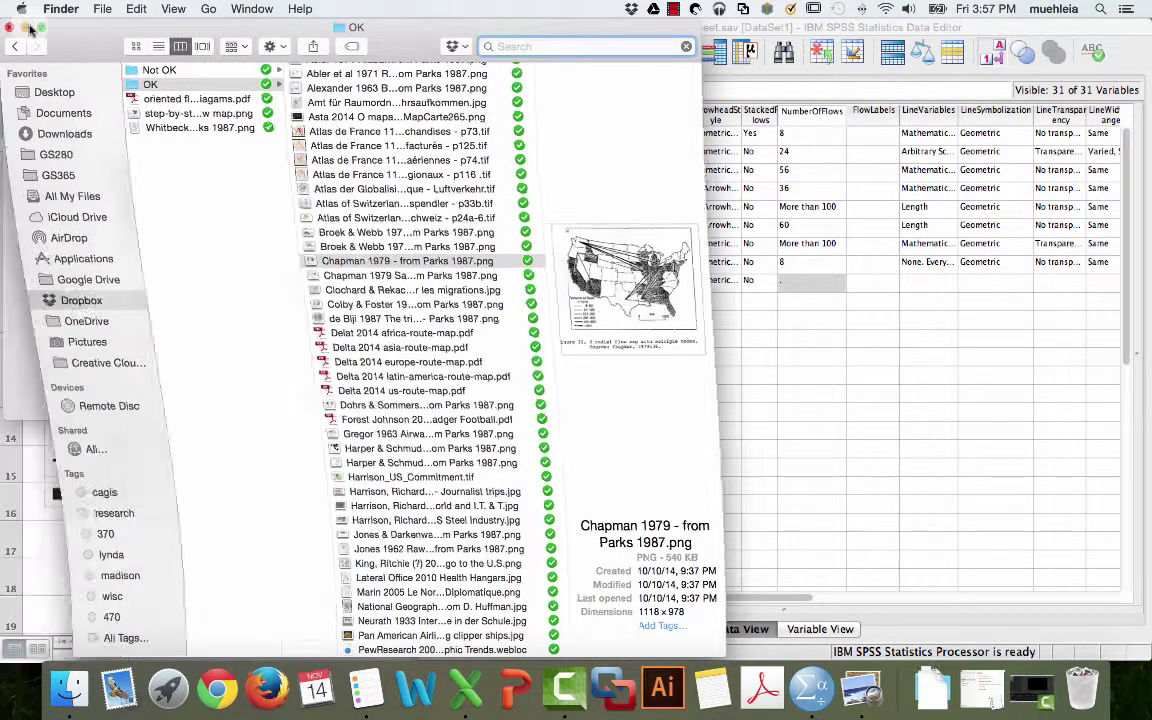
Step: Count the flows on the Chapman map, then enter 23 flows and No flow labels
{"action": "left_click", "coordinate": [630, 28]}
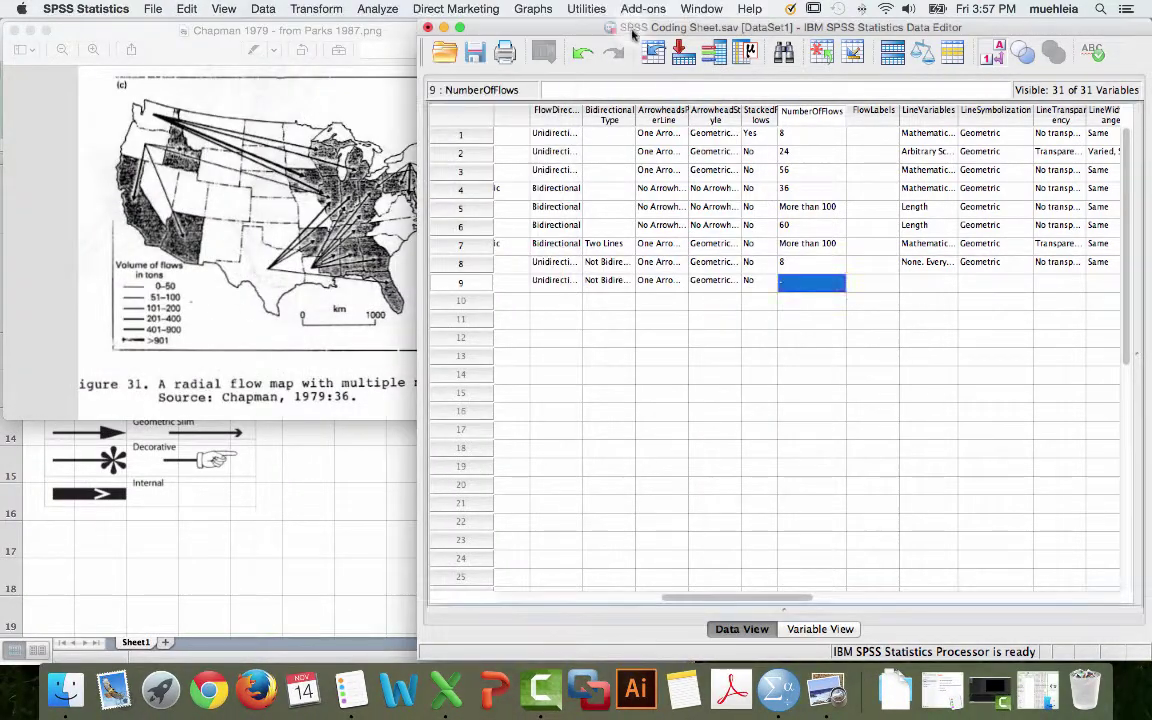
{"action": "left_click", "coordinate": [232, 30]}
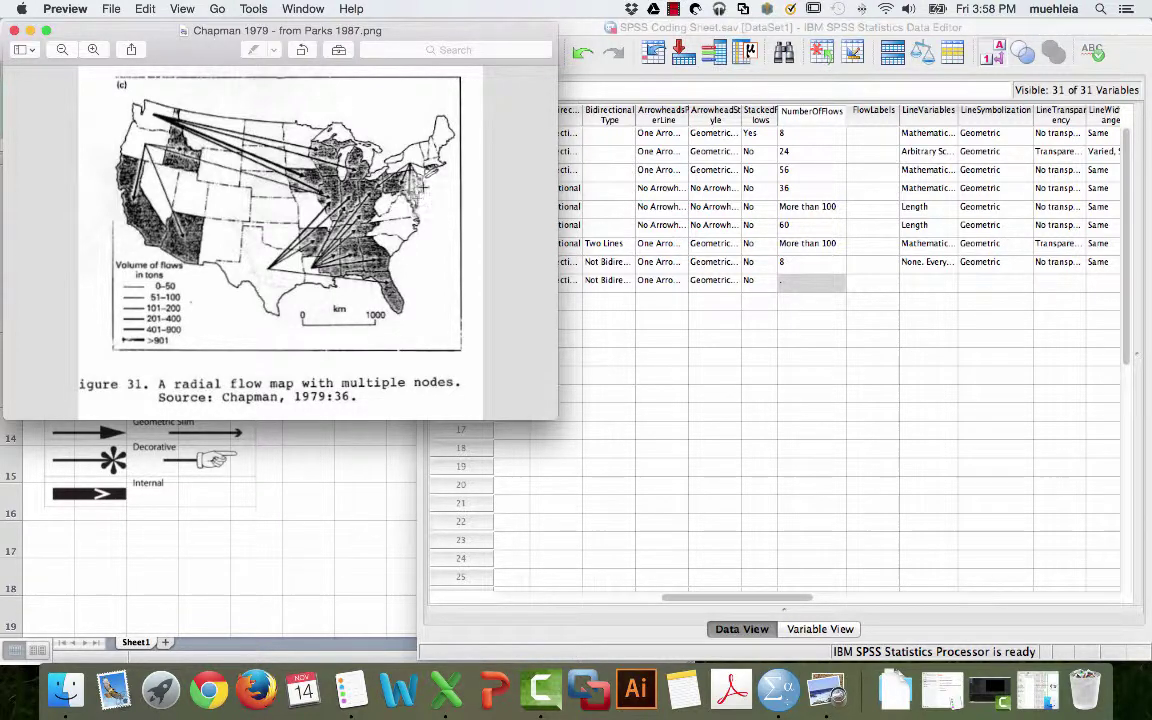
{"action": "left_click", "coordinate": [797, 284]}
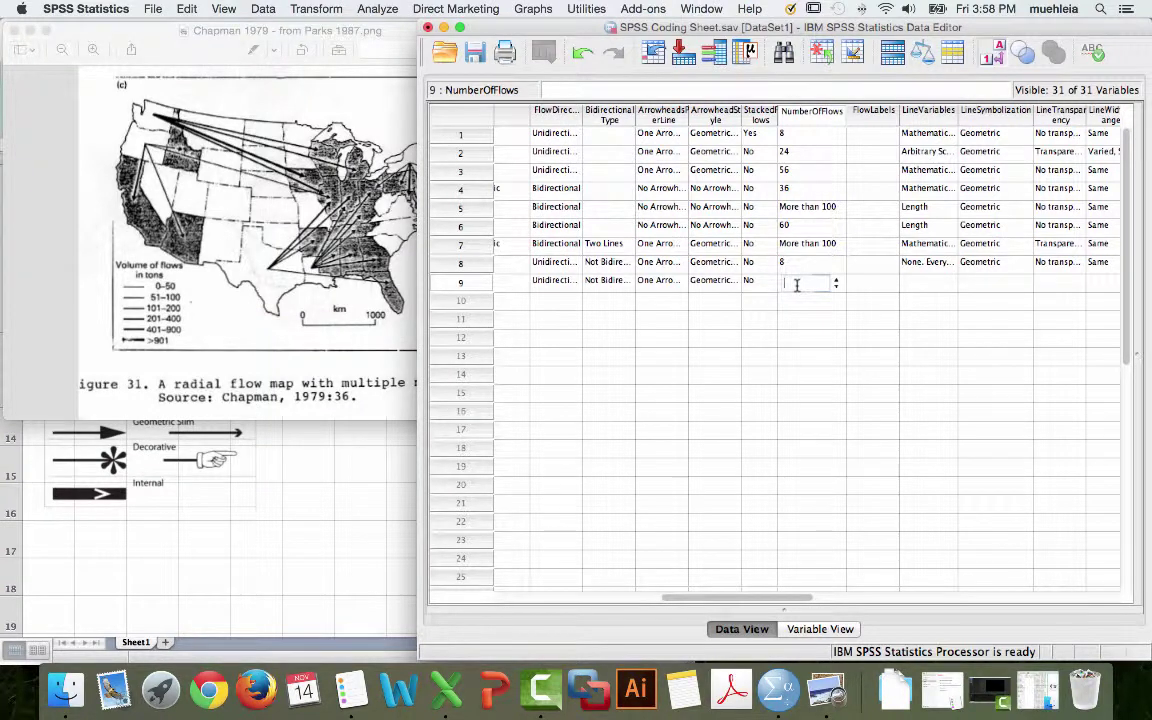
{"action": "type", "text": "23"}
{"action": "key", "text": "Tab"}
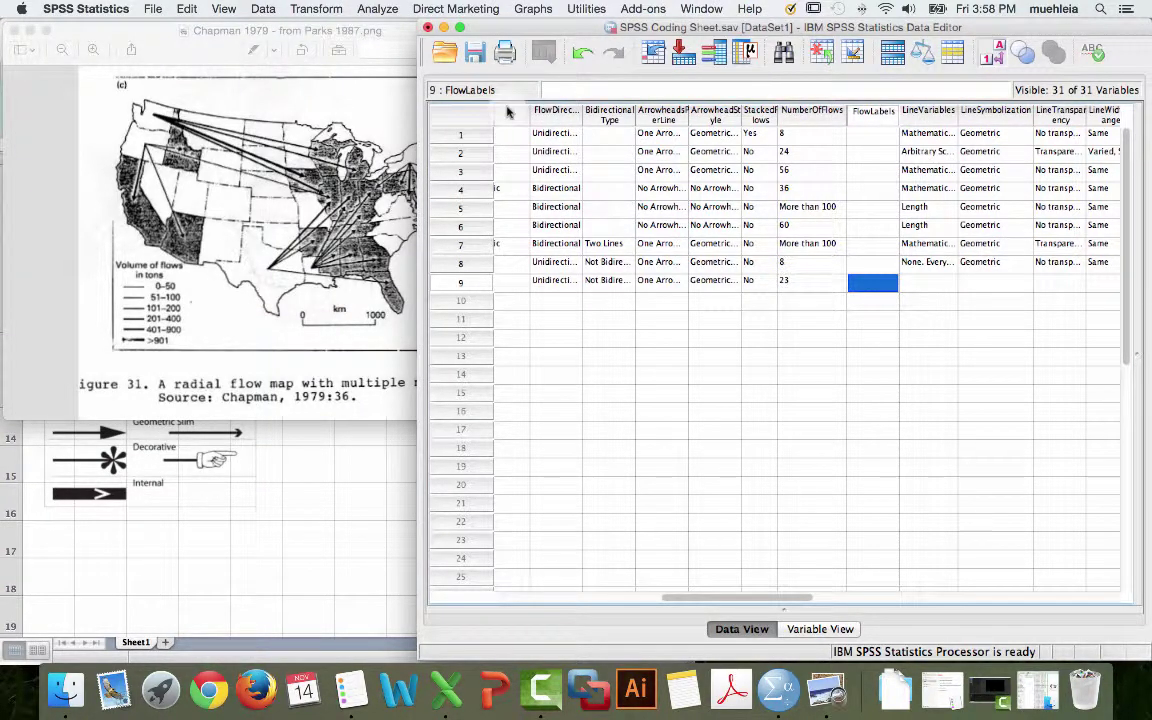
{"action": "type", "text": "No"}
{"action": "key", "text": "Tab"}
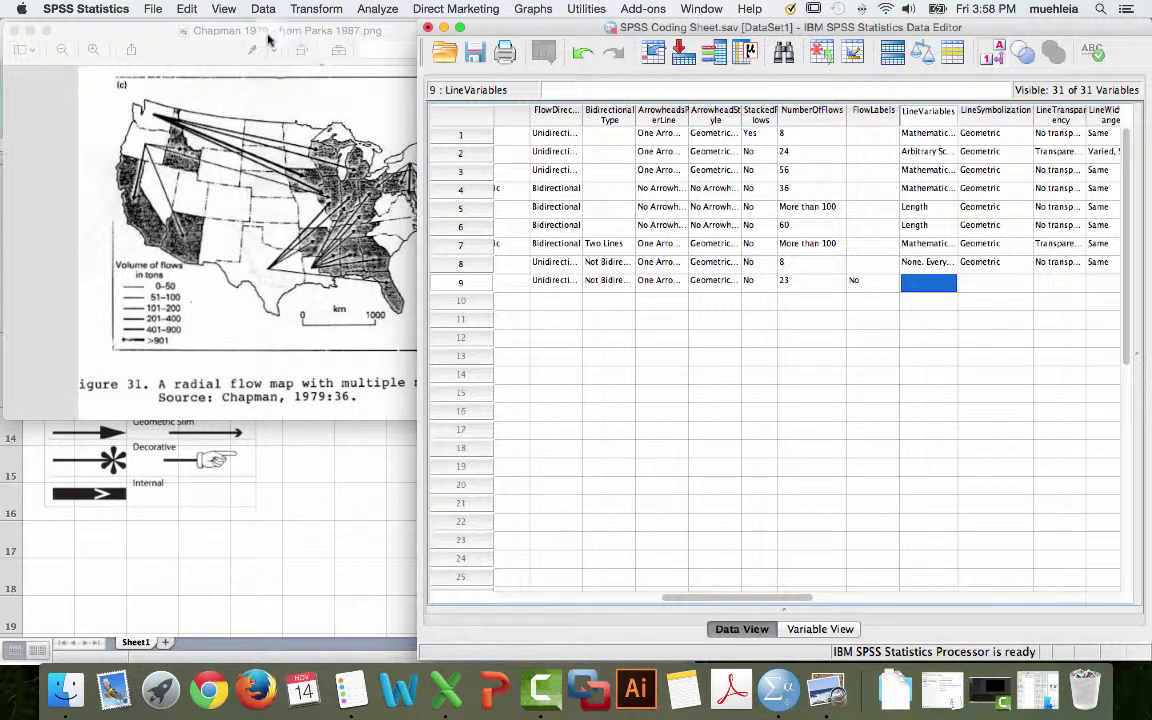
Step: Check the map legend, then set row 9's LineVariables to Graduated Scaling
{"action": "left_click", "coordinate": [277, 35]}
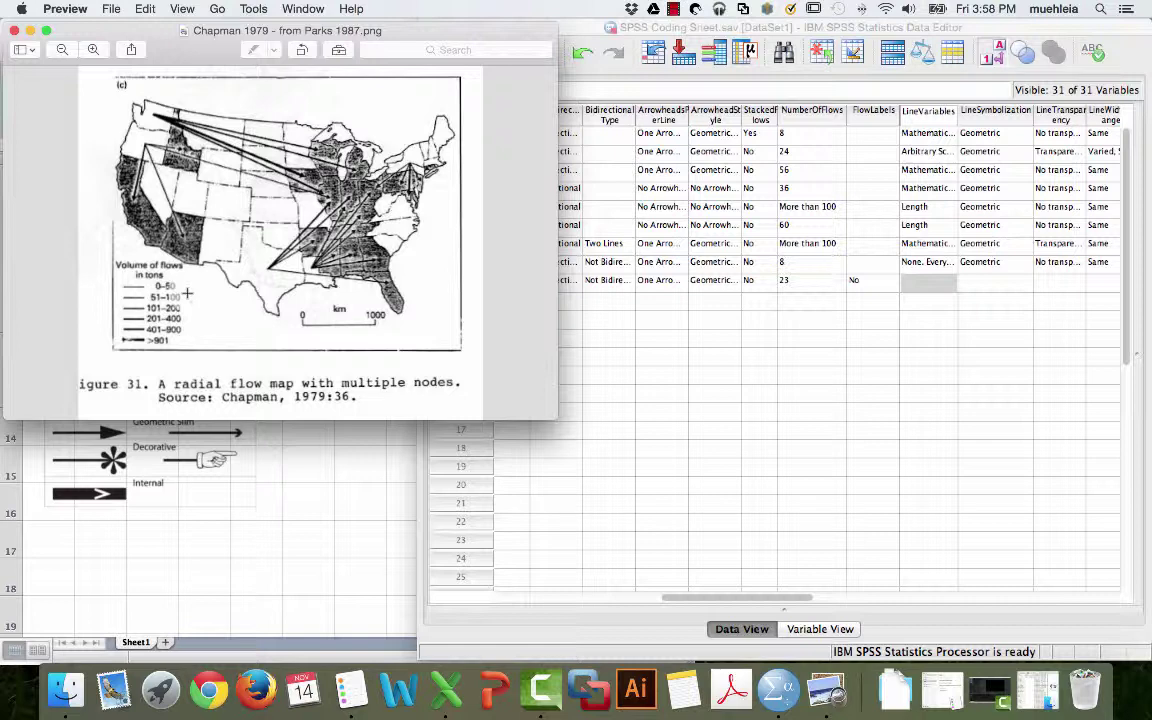
{"action": "left_click", "coordinate": [946, 283]}
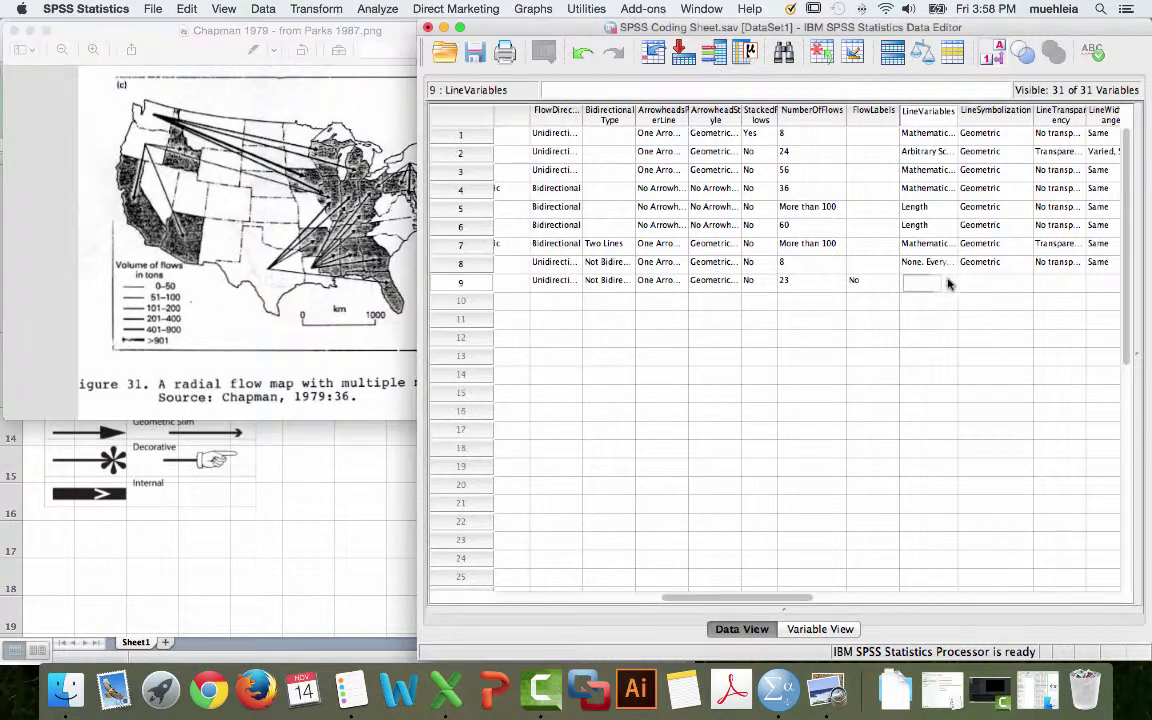
{"action": "left_click", "coordinate": [948, 285]}
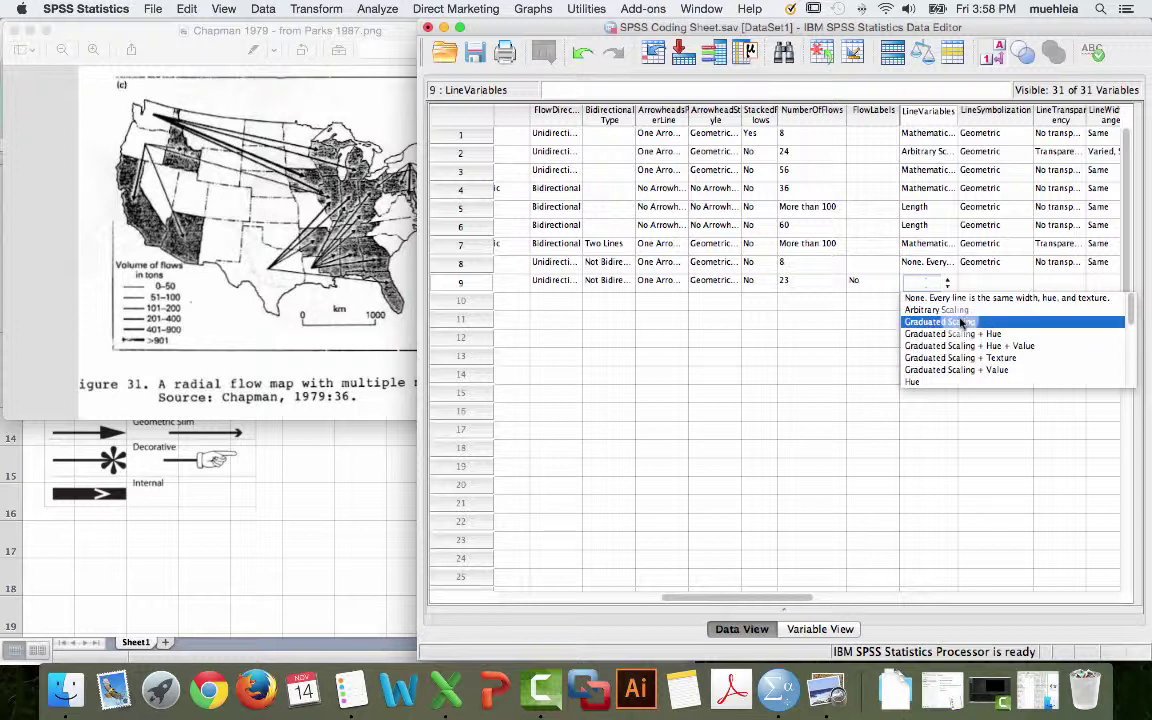
{"action": "left_click", "coordinate": [960, 322]}
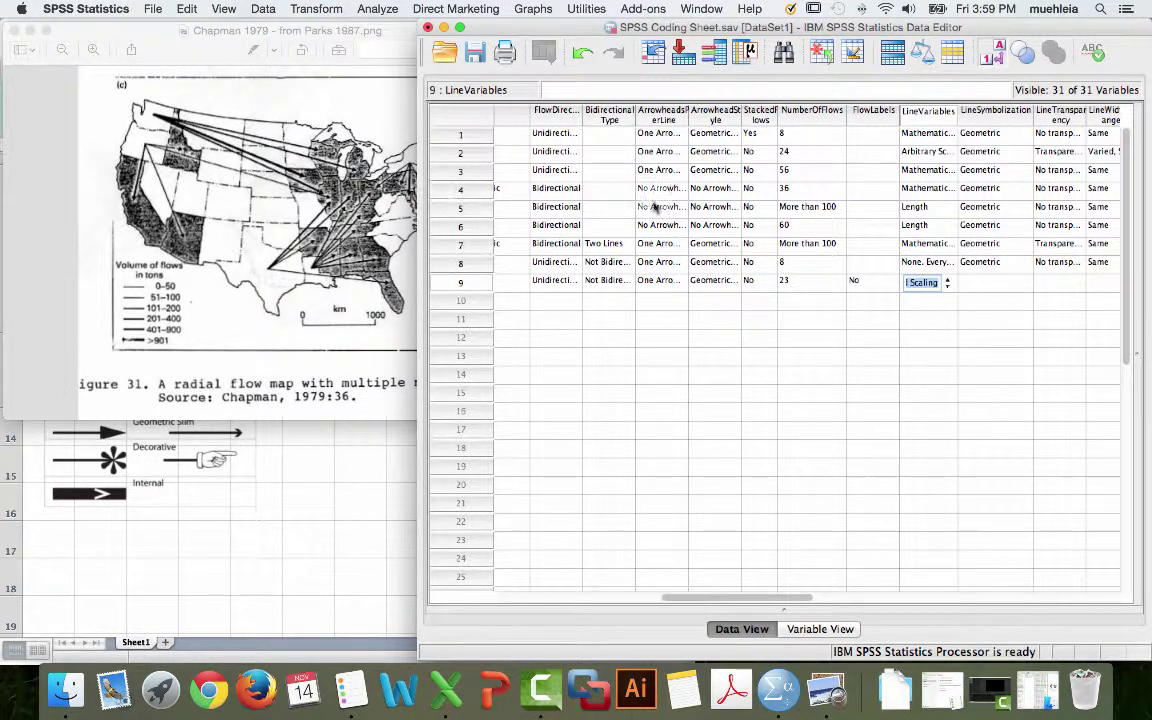
{"action": "left_click", "coordinate": [1005, 284]}
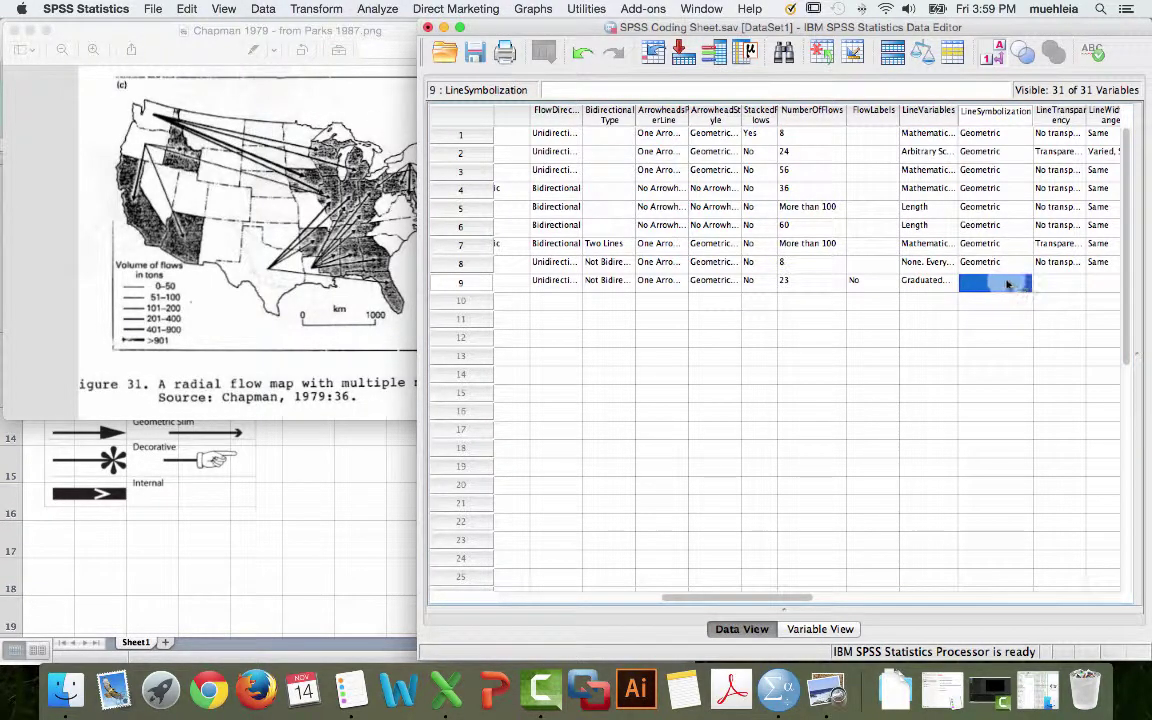
Step: Set row 9's LineSymbolization to Geometric and LineTransparency to none
{"action": "scroll", "coordinate": [700, 275], "scroll_direction": "left", "scroll_amount": 12}
{"action": "scroll", "coordinate": [640, 270], "scroll_direction": "down", "scroll_amount": 1}
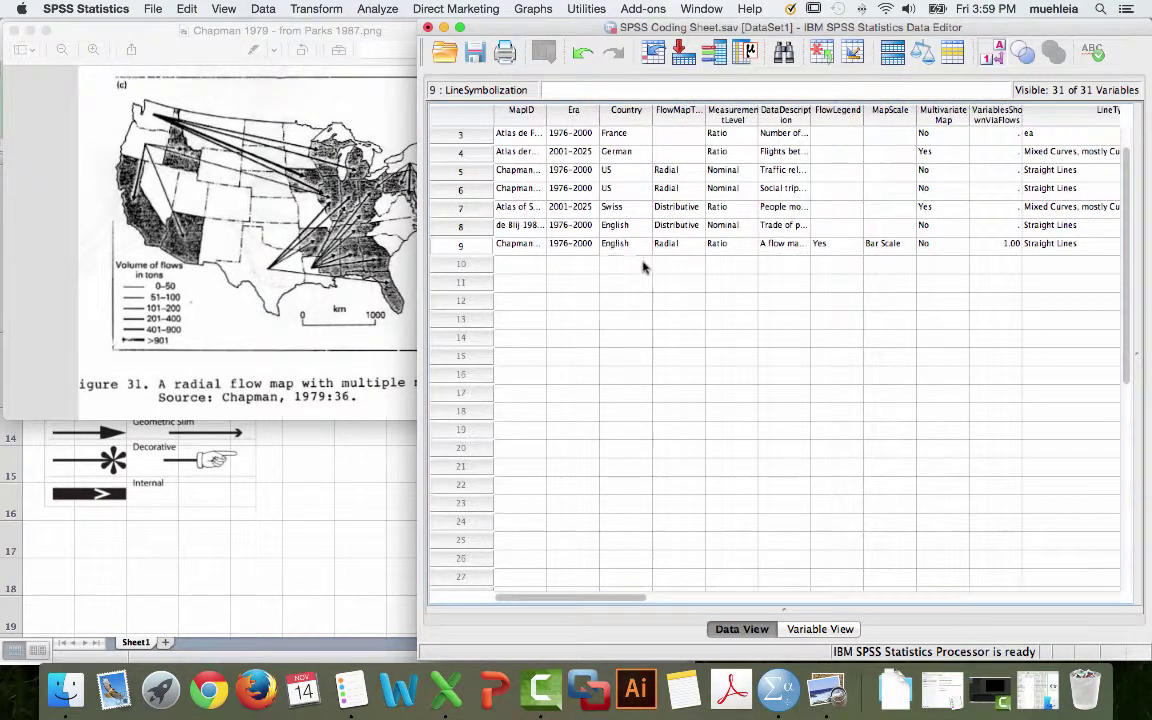
{"action": "scroll", "coordinate": [644, 268], "scroll_direction": "right", "scroll_amount": 12}
{"action": "type", "text": "1"}
{"action": "key", "text": "Tab"}
{"action": "scroll", "coordinate": [874, 231], "scroll_direction": "right", "scroll_amount": 8}
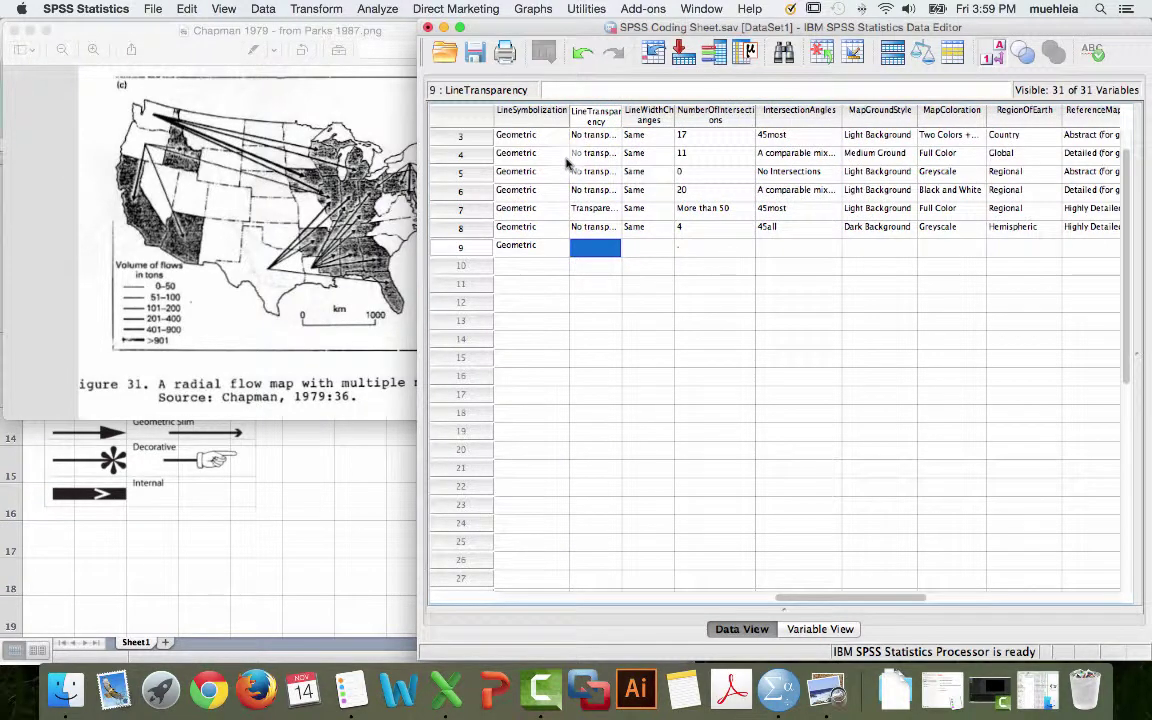
{"action": "type", "text": "1"}
{"action": "key", "text": "Tab"}
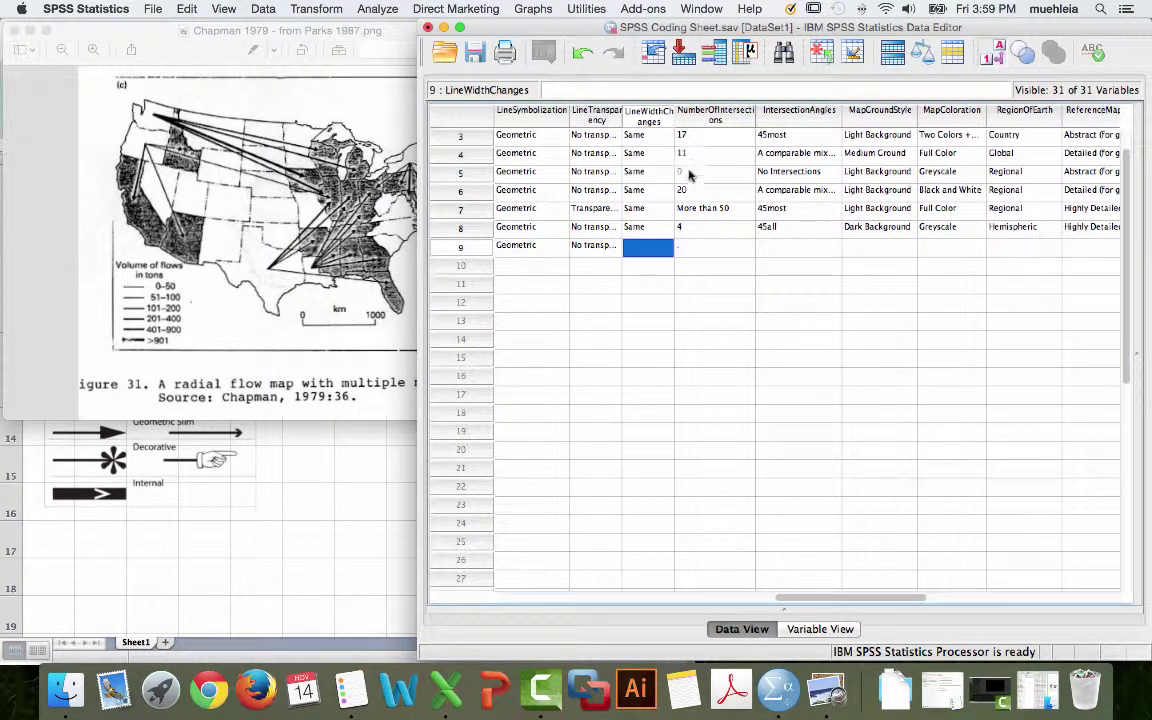
Step: Enter Same line widths, 0 intersections and No Intersections for IntersectionAngles
{"action": "type", "text": "1"}
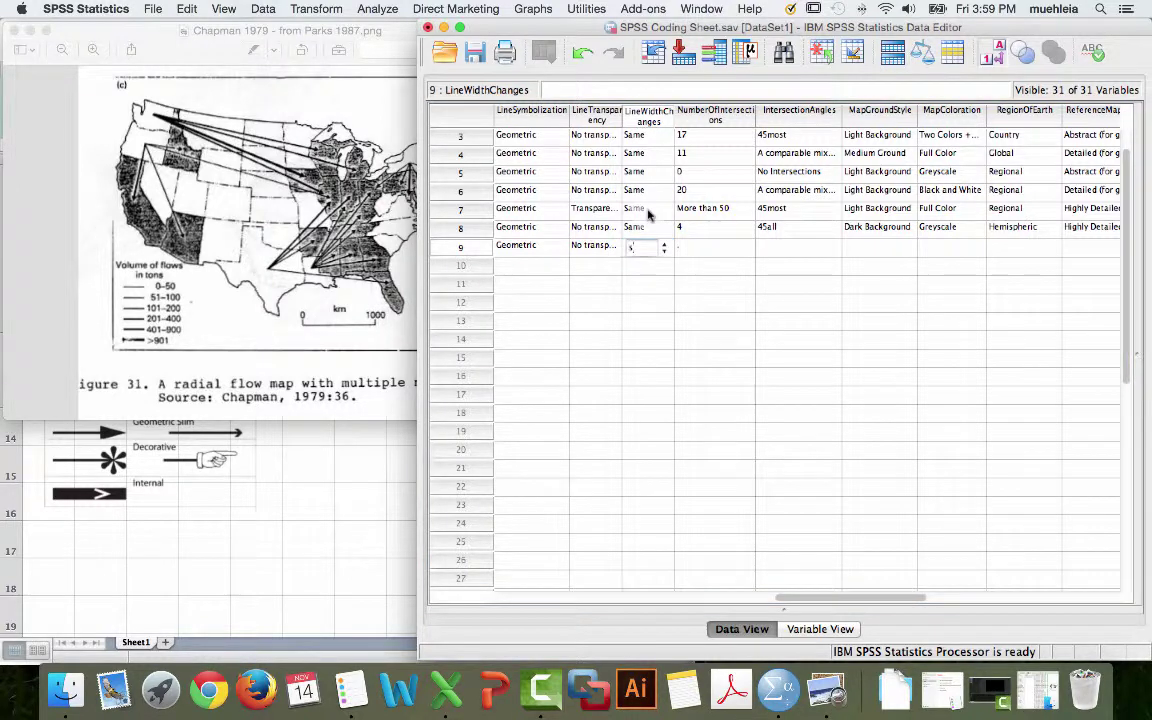
{"action": "key", "text": "Tab"}
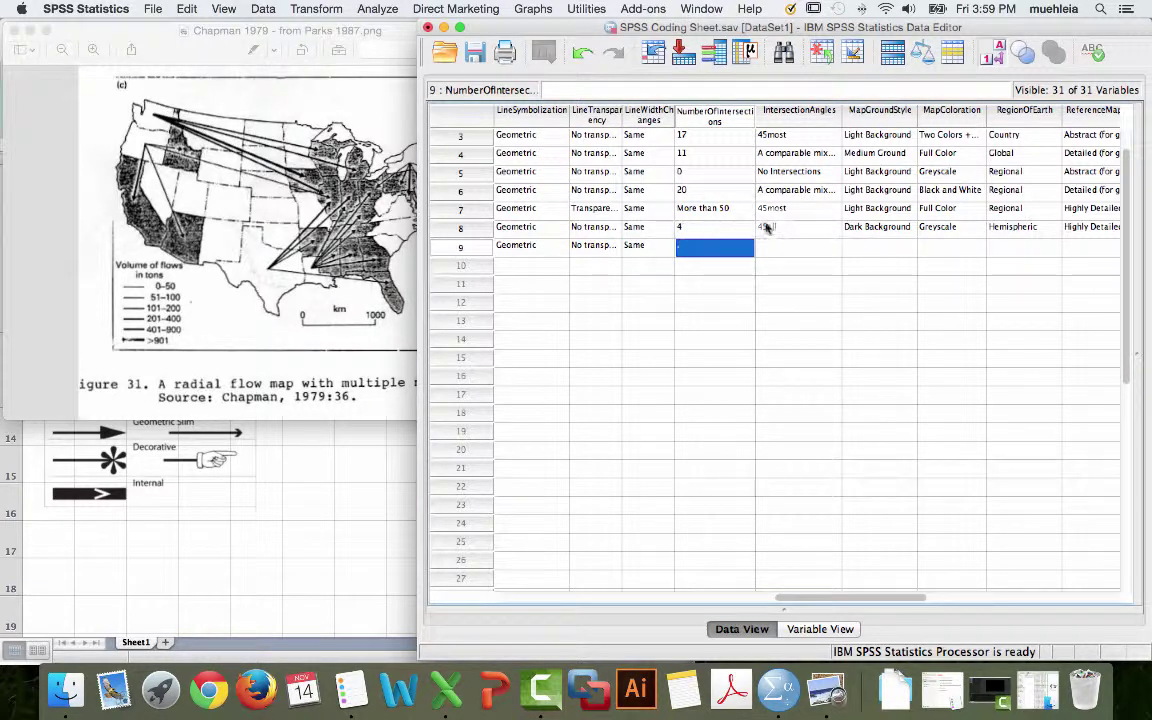
{"action": "type", "text": "0"}
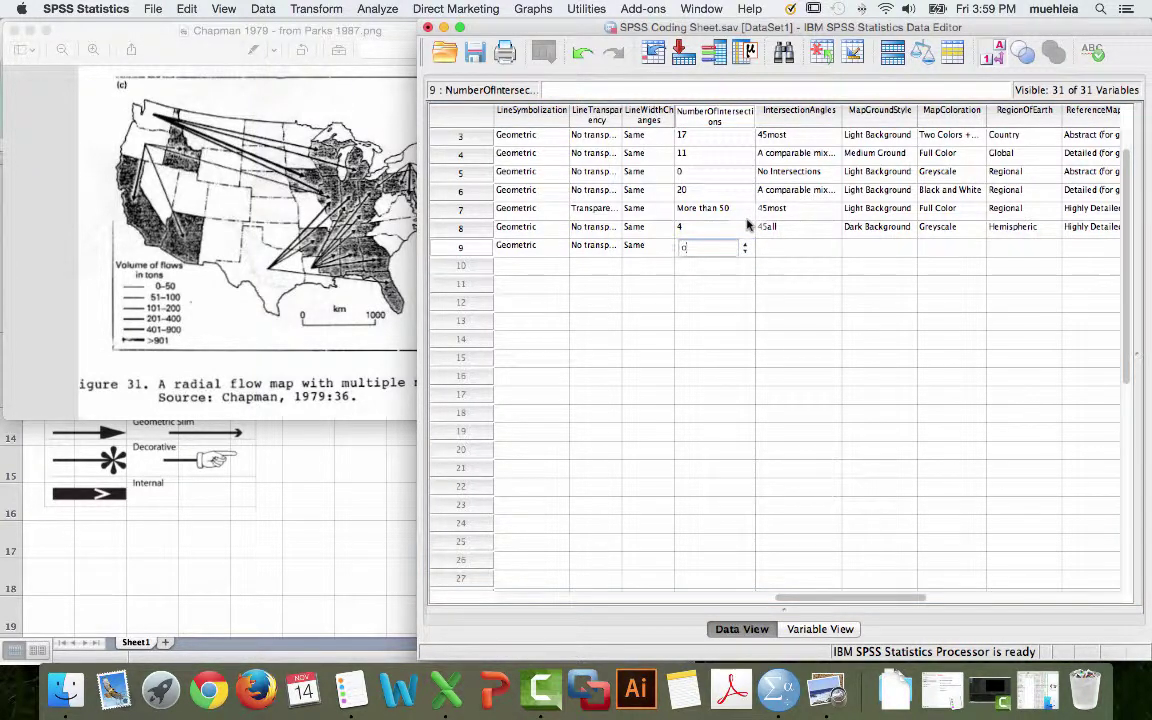
{"action": "key", "text": "Return"}
{"action": "left_click", "coordinate": [780, 247]}
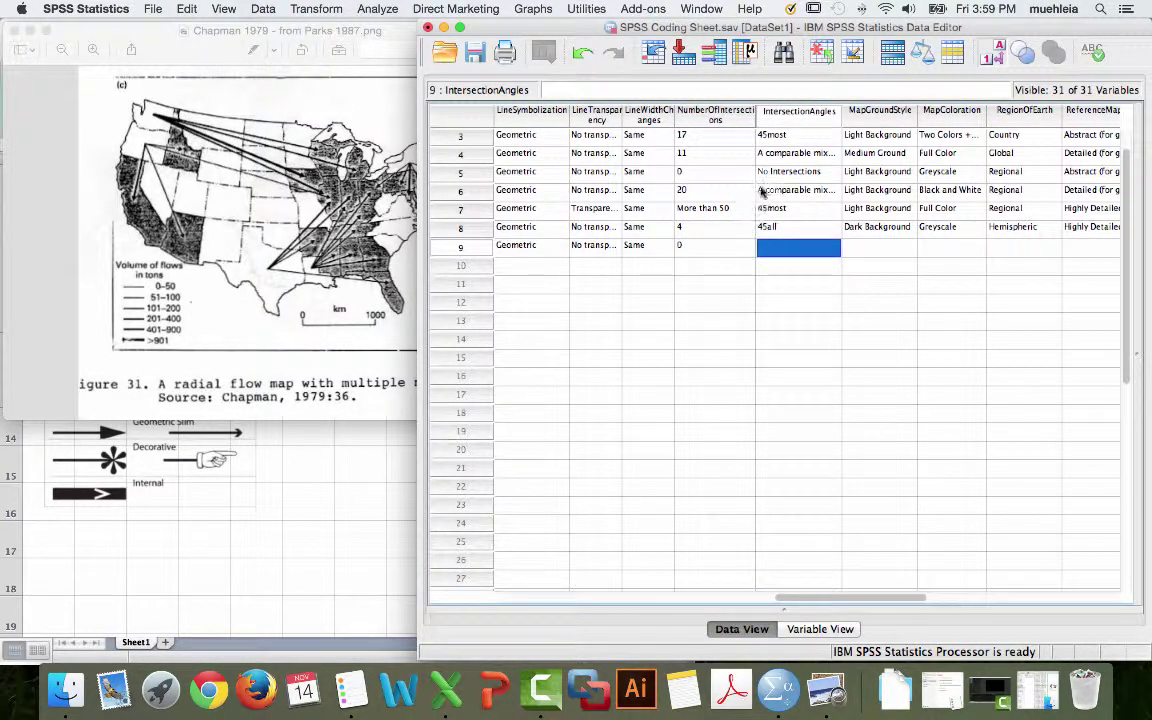
{"action": "type", "text": "0"}
{"action": "key", "text": "Tab"}
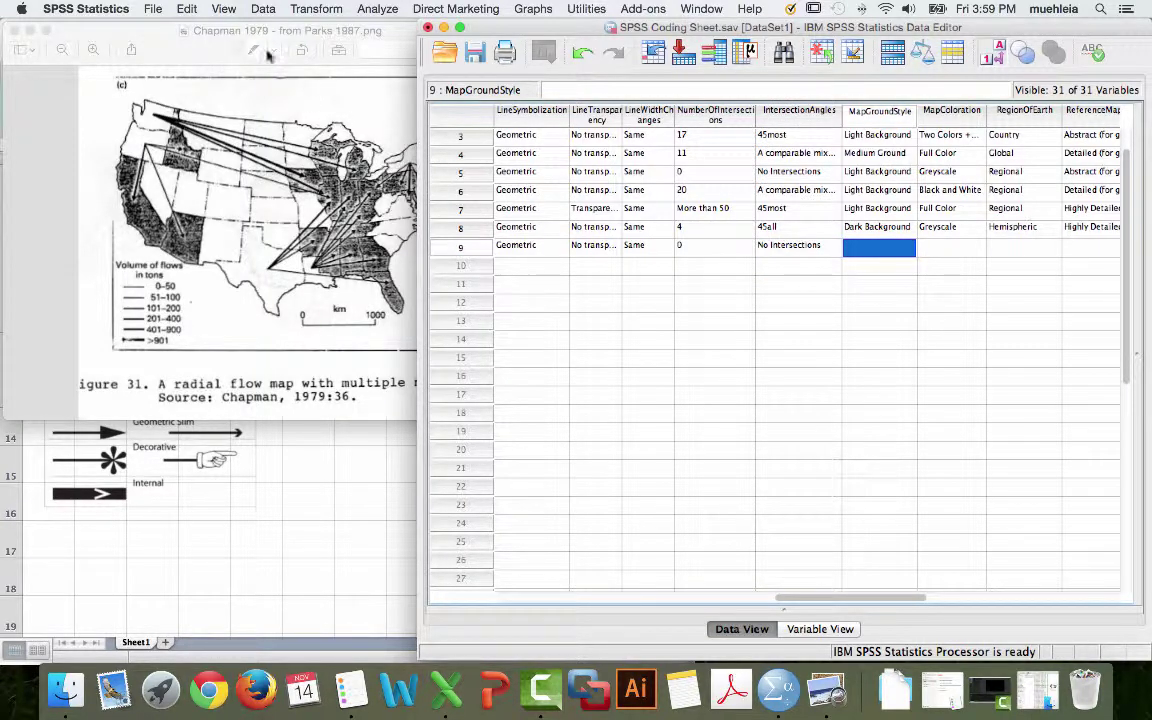
Step: Shrink the Chapman map window, then set row 9's MapGroundStyle to Light and Dark
{"action": "left_click", "coordinate": [220, 30]}
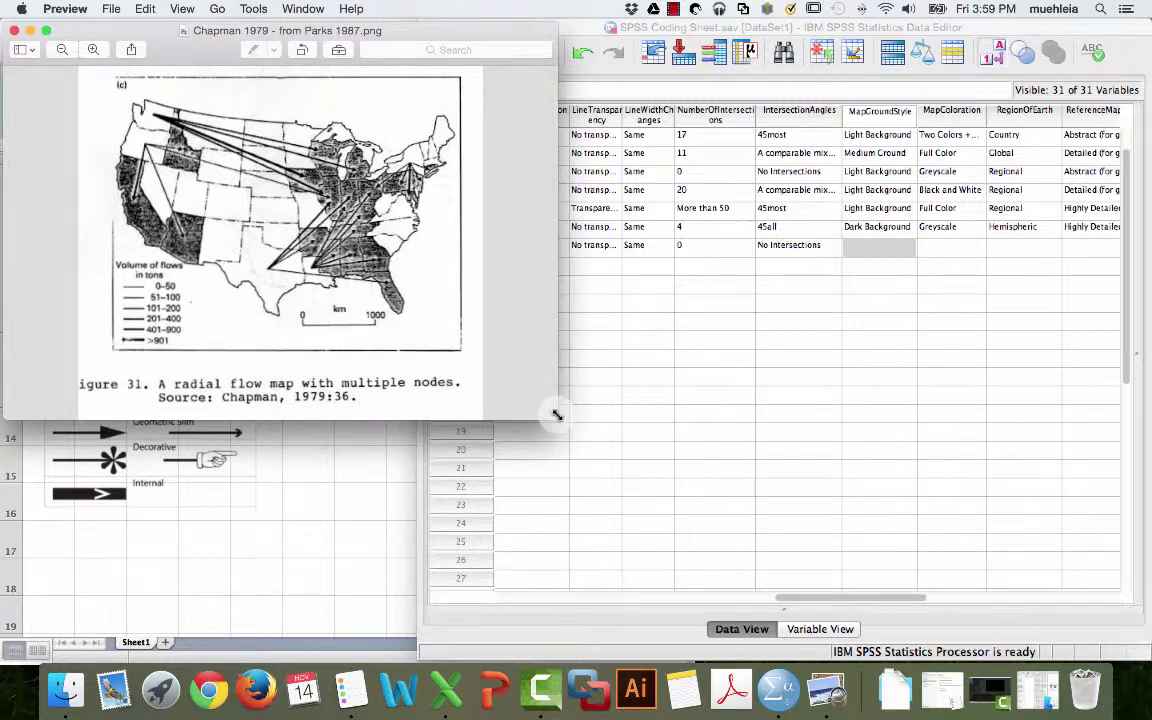
{"action": "left_click_drag", "start_coordinate": [556, 419], "coordinate": [400, 433]}
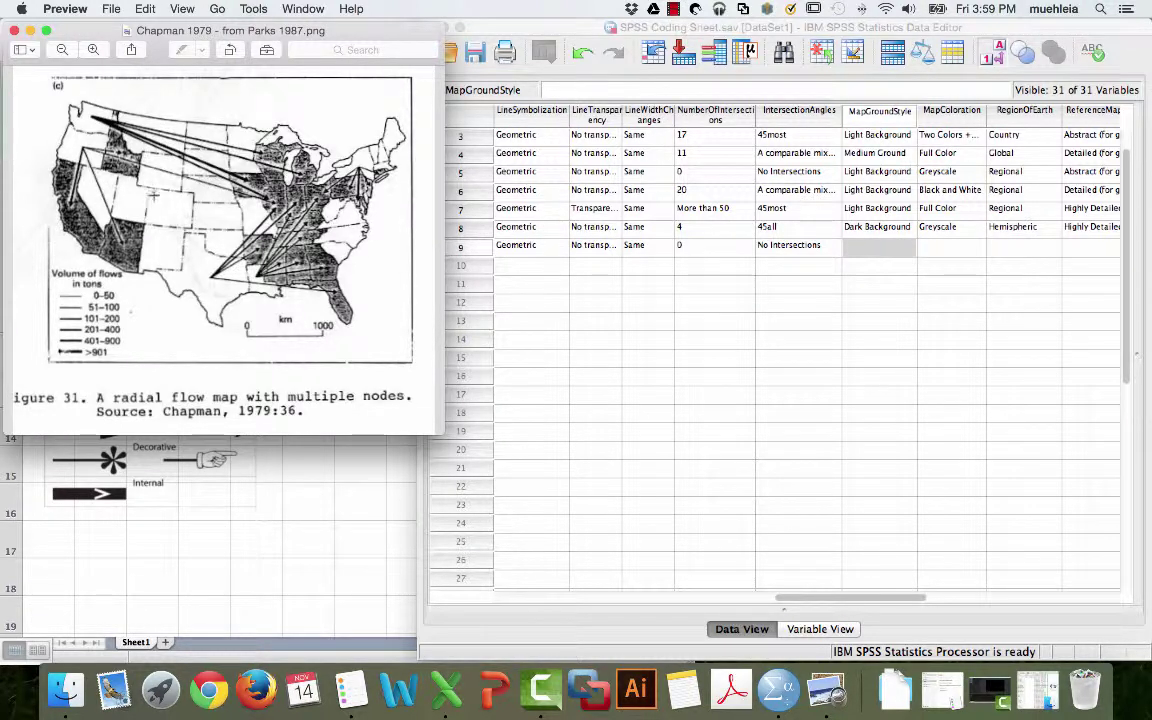
{"action": "left_click", "coordinate": [910, 247]}
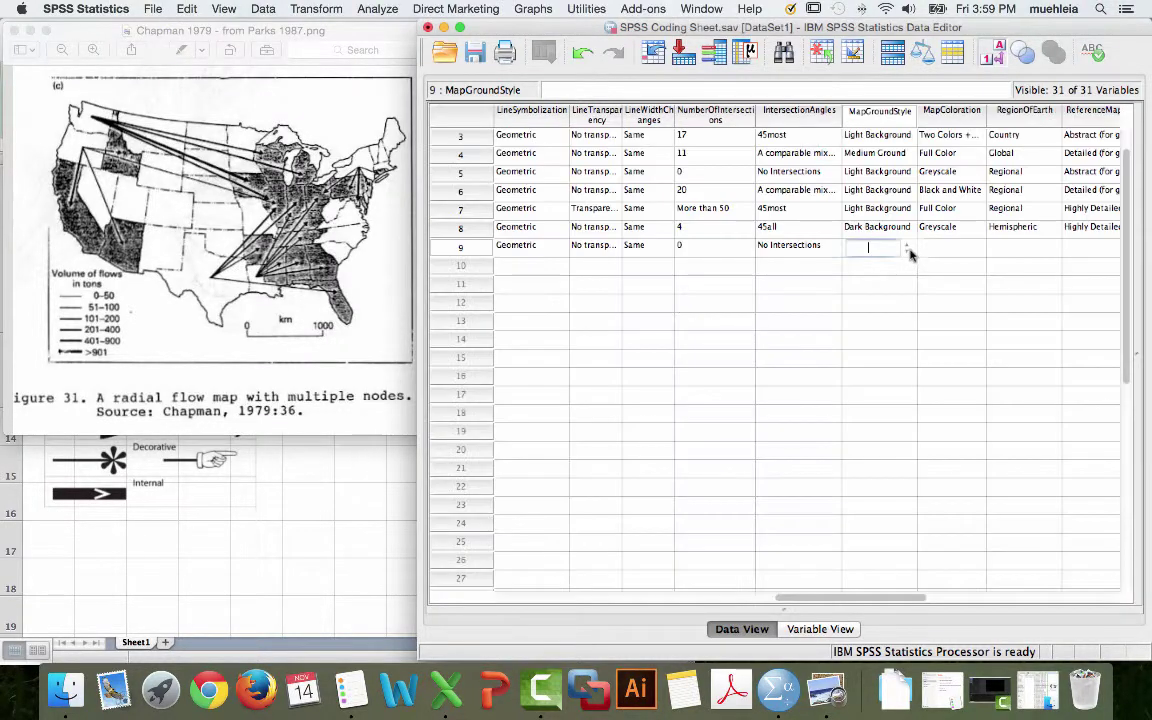
{"action": "left_click", "coordinate": [908, 247]}
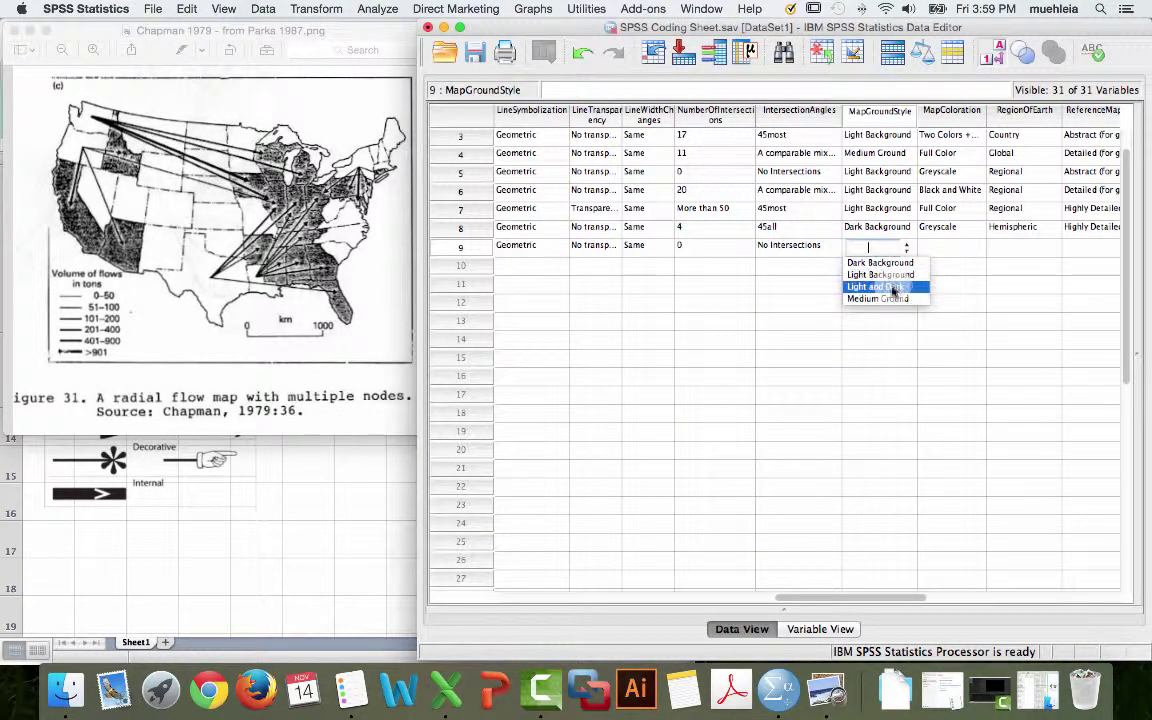
{"action": "left_click", "coordinate": [893, 287]}
{"action": "left_click", "coordinate": [920, 250]}
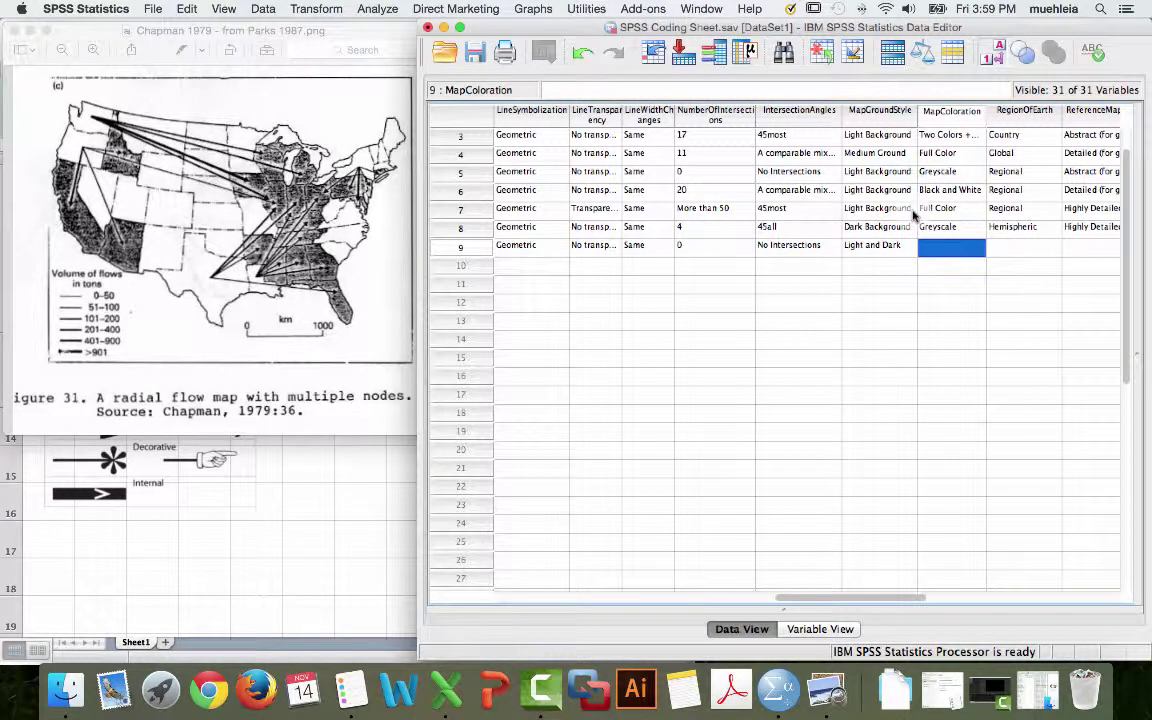
Step: Set row 9's MapColoration to Black and White
{"action": "type", "text": "bw"}
{"action": "key", "text": "Tab"}
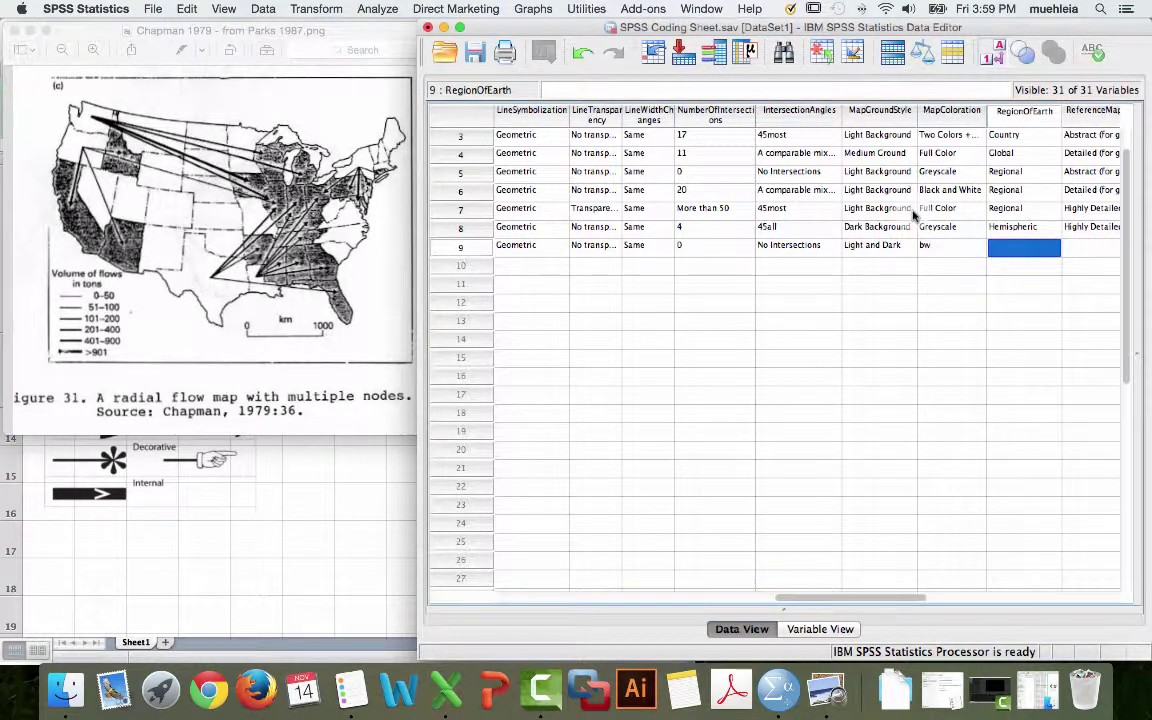
{"action": "key", "text": "shift+Tab"}
{"action": "left_click", "coordinate": [978, 247]}
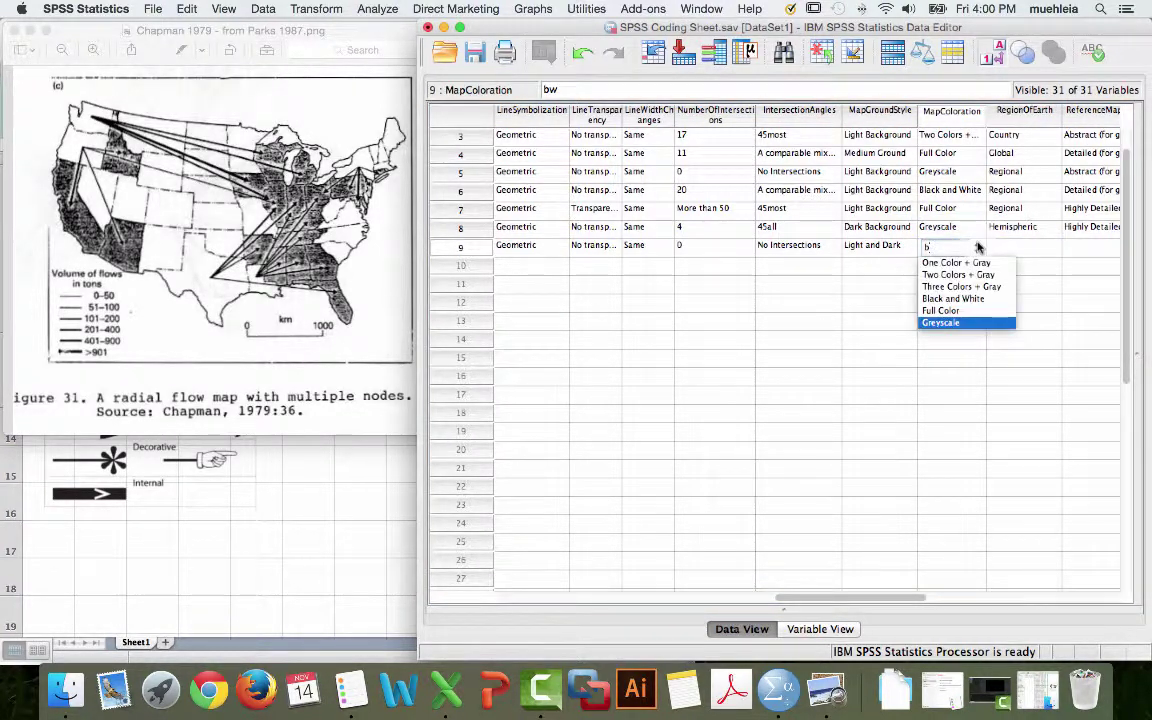
{"action": "left_click", "coordinate": [952, 298]}
{"action": "left_click", "coordinate": [1024, 250]}
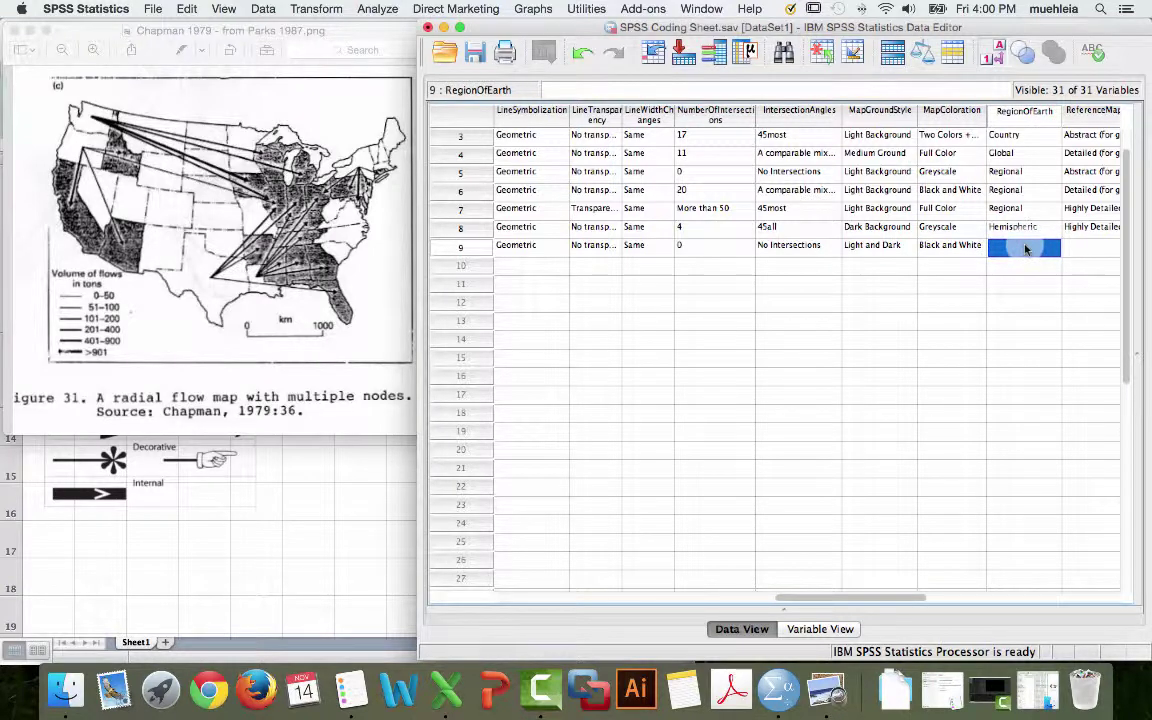
Step: Enter Country for RegionOfEarth, a detailed reference map, and None for BaseMapLabeling
{"action": "type", "text": "1"}
{"action": "key", "text": "Tab"}
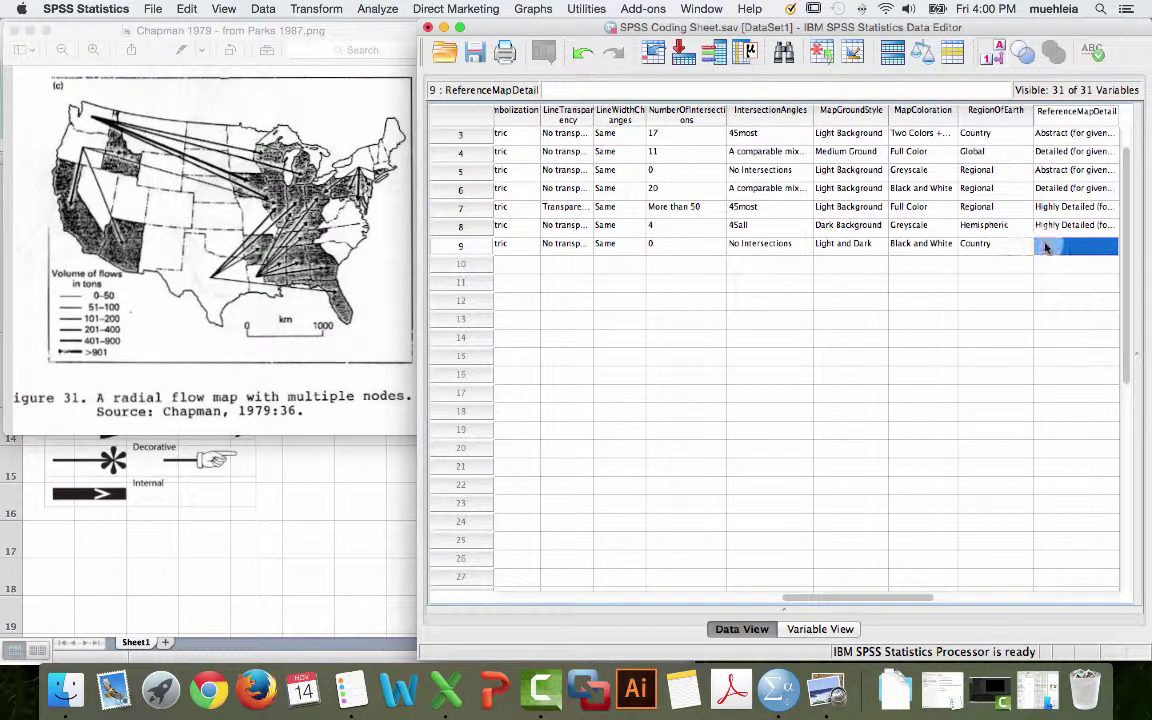
{"action": "scroll", "coordinate": [1045, 247], "scroll_direction": "right", "scroll_amount": 5}
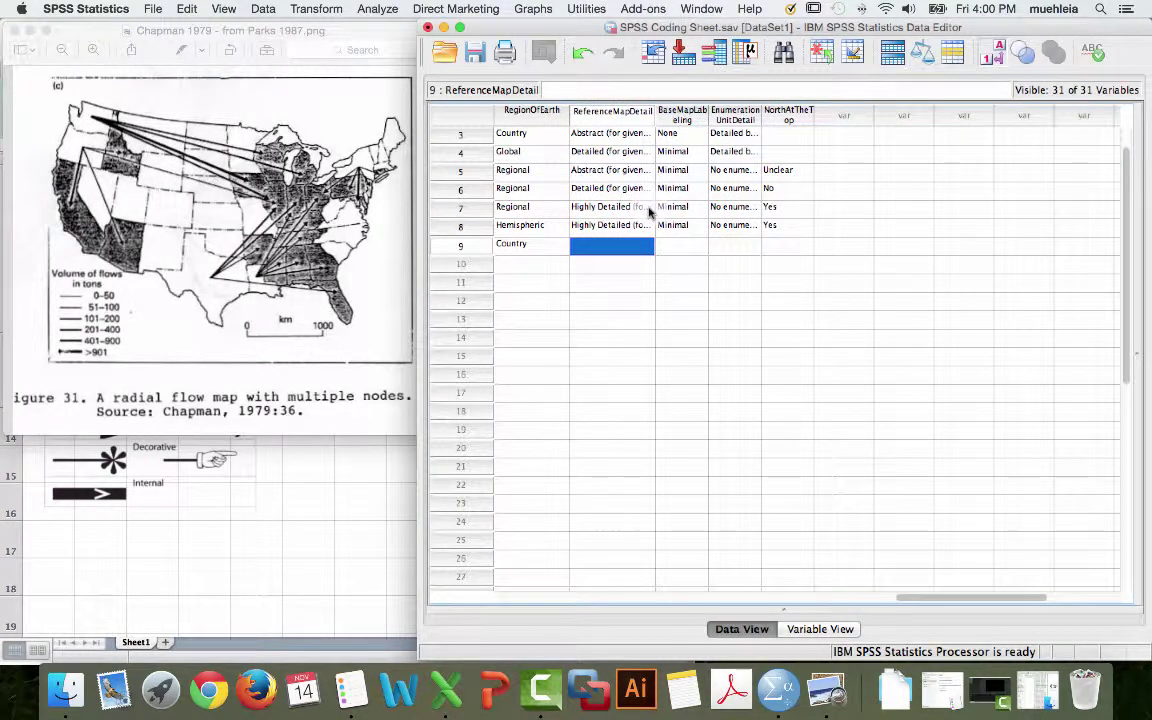
{"action": "type", "text": "2"}
{"action": "key", "text": "Tab"}
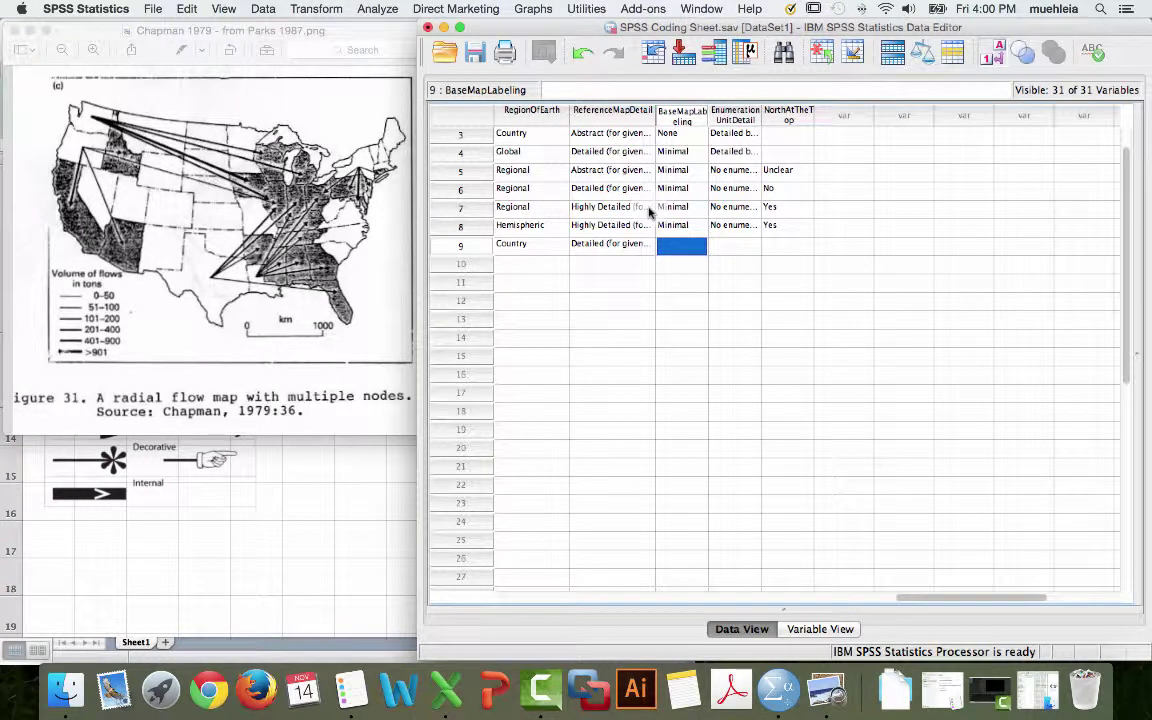
{"action": "type", "text": "1"}
{"action": "key", "text": "Tab"}
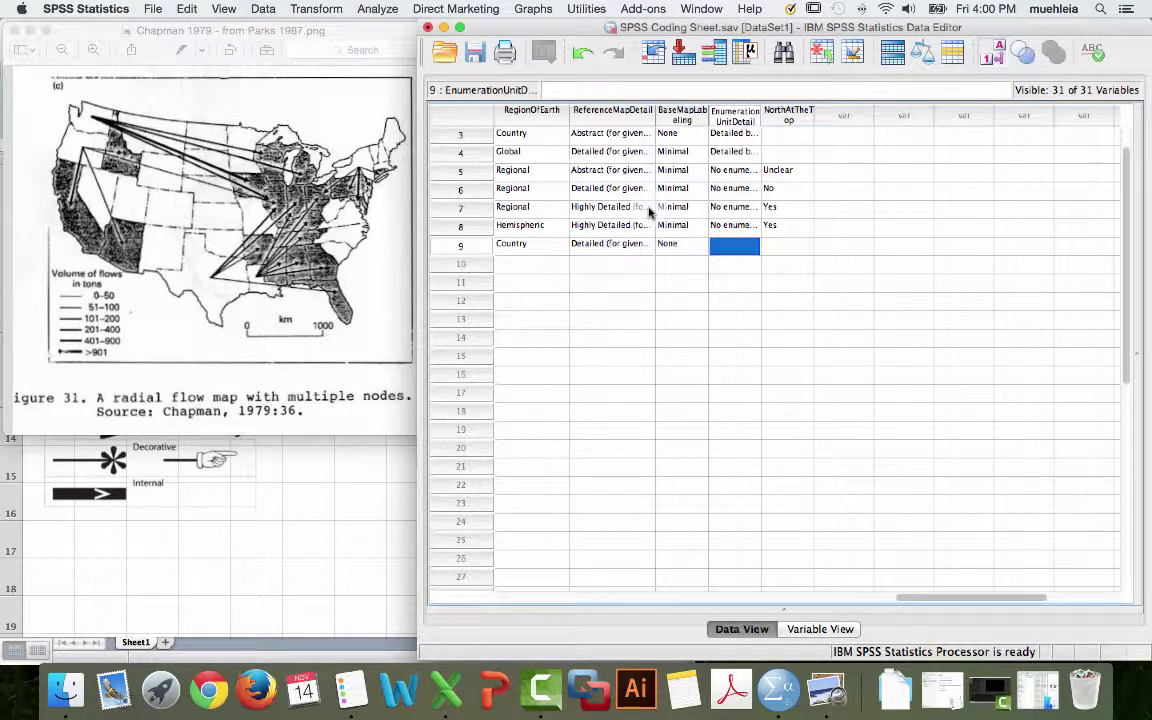
Step: Set EnumerationUnitDetail to Detailed borders and move to row 10
{"action": "type", "text": "4"}
{"action": "key", "text": "Tab"}
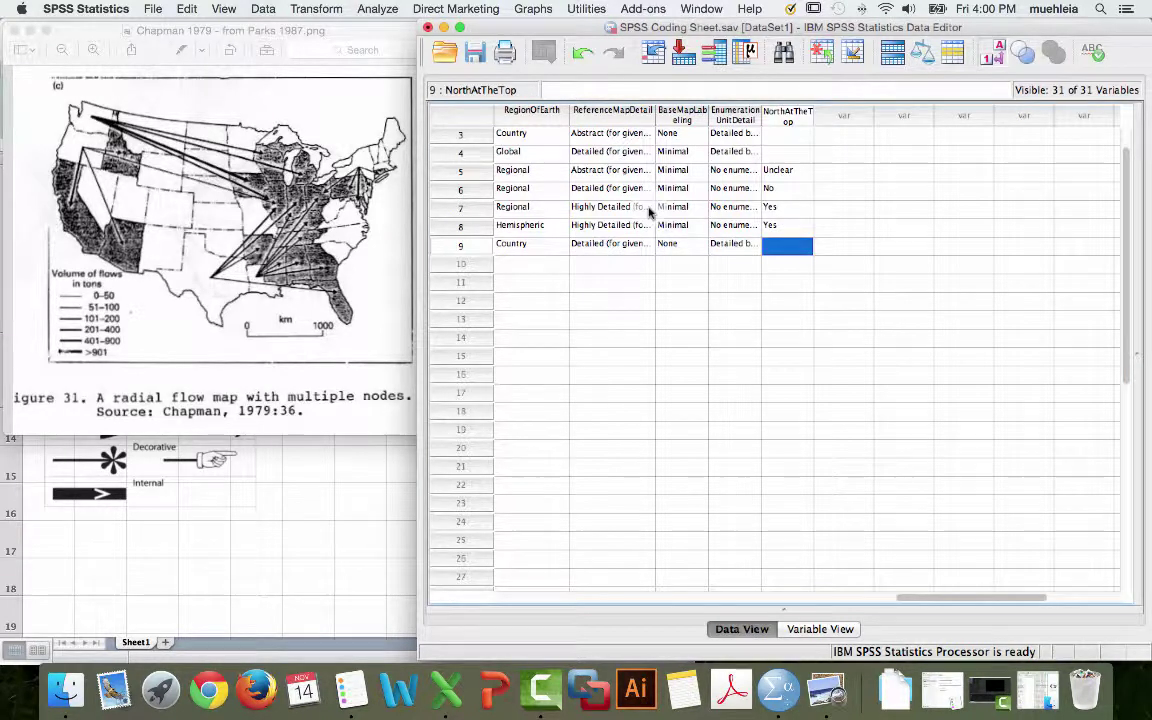
{"action": "left_click", "coordinate": [748, 245]}
{"action": "type", "text": "d"}
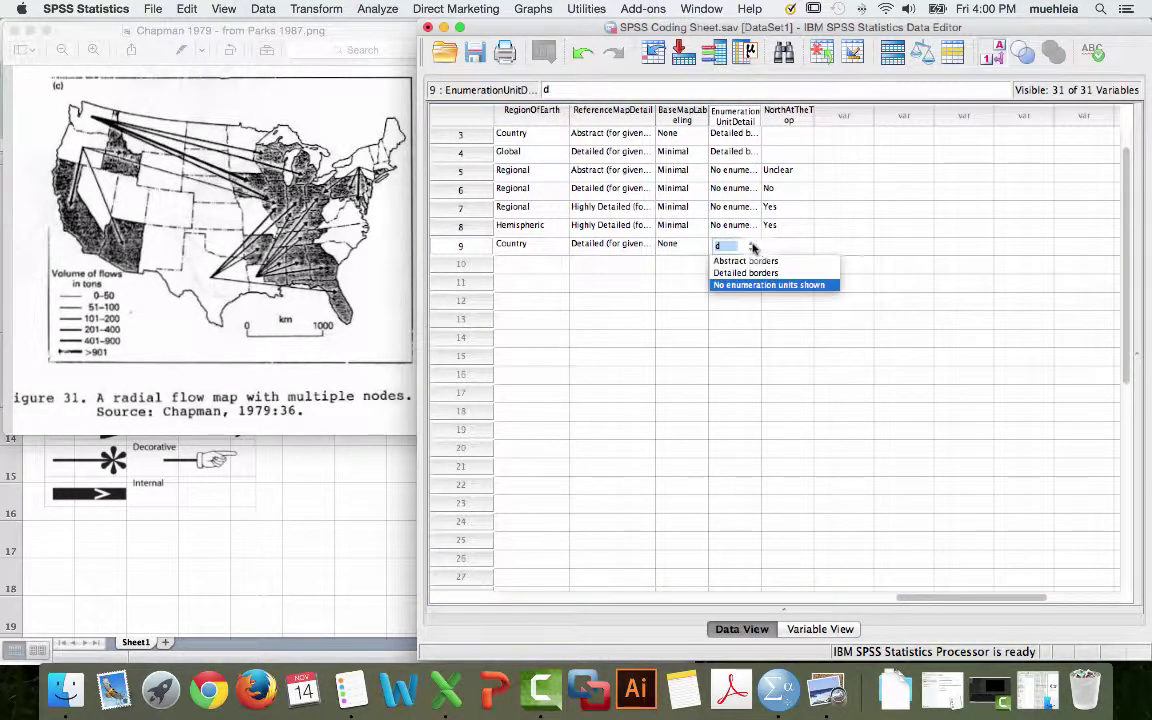
{"action": "left_click", "coordinate": [746, 272]}
{"action": "left_click", "coordinate": [779, 251]}
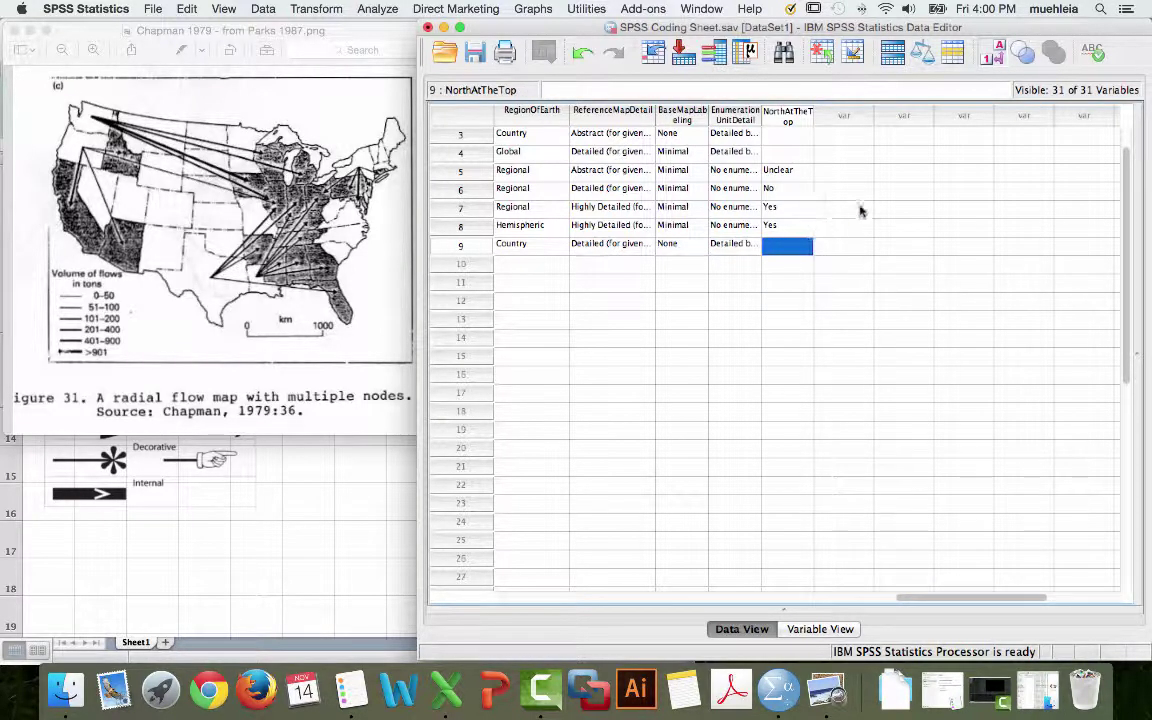
{"action": "key", "text": "Tab"}
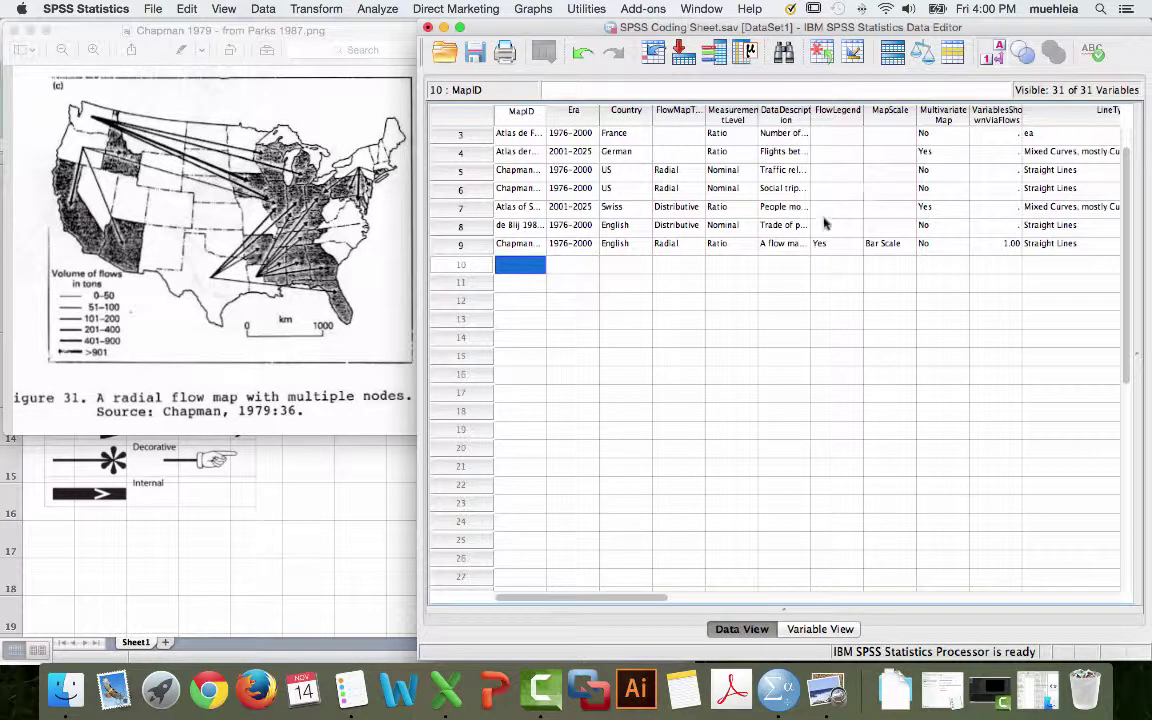
Step: Close the Chapman 1979 map image and bring up the Dropbox OK folder of map files
{"action": "left_click", "coordinate": [200, 28]}
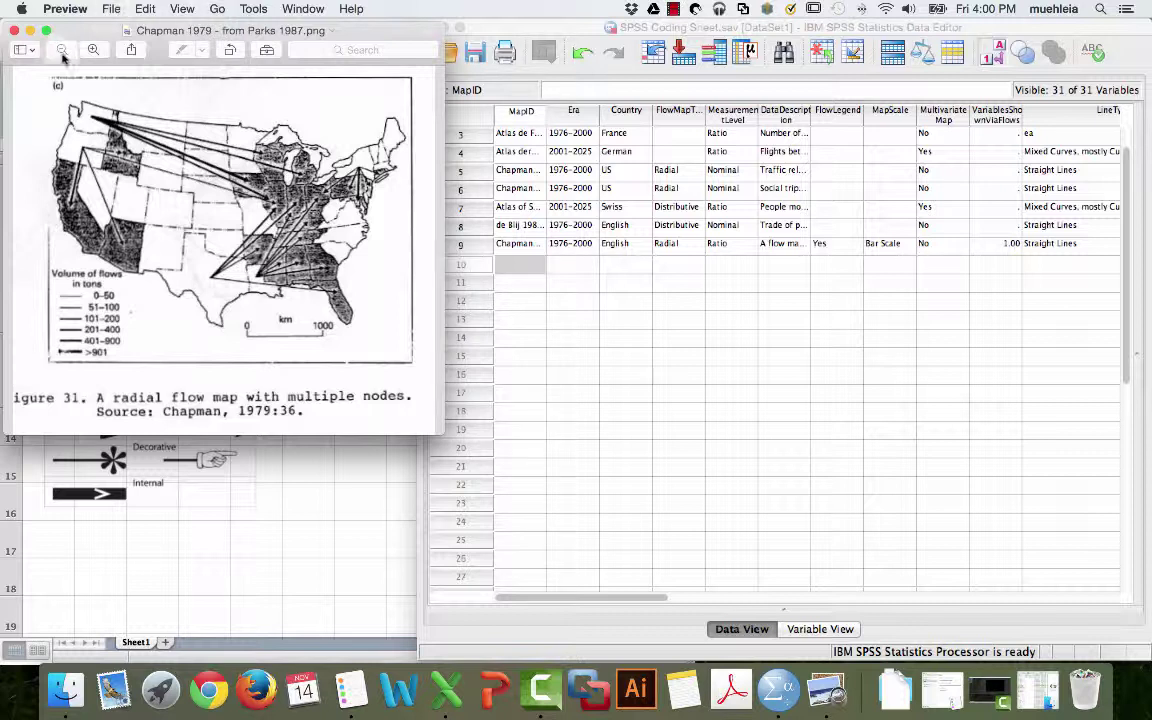
{"action": "left_click", "coordinate": [15, 34]}
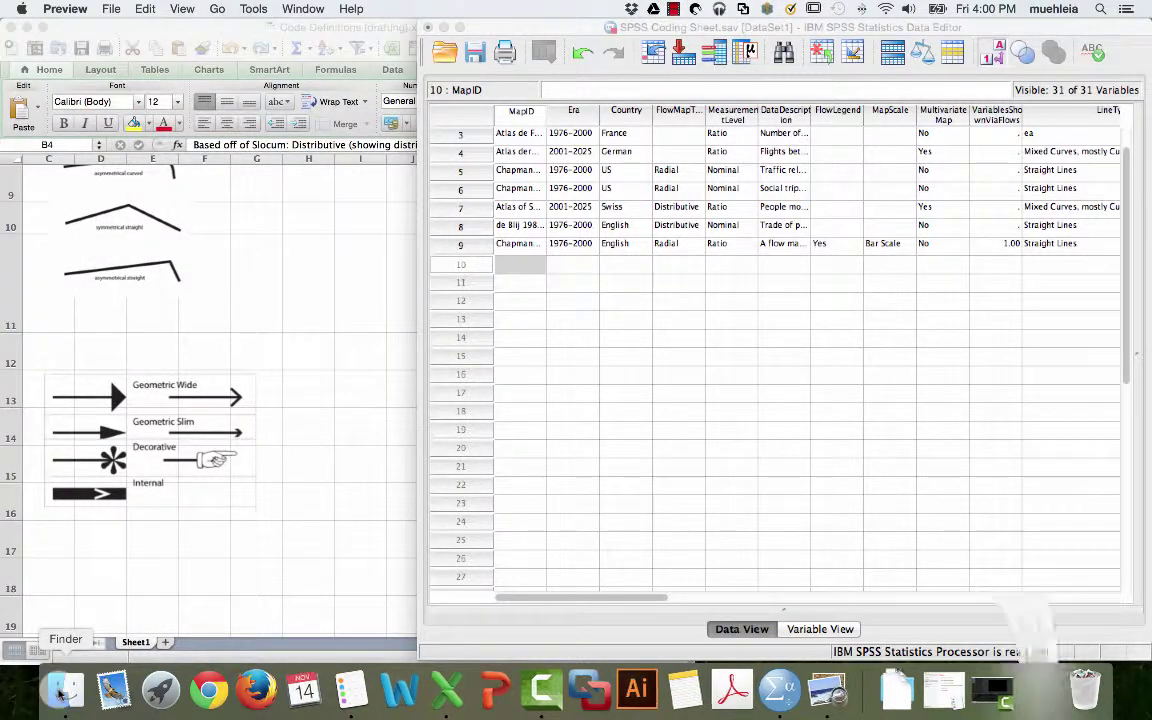
{"action": "left_click", "coordinate": [66, 688]}
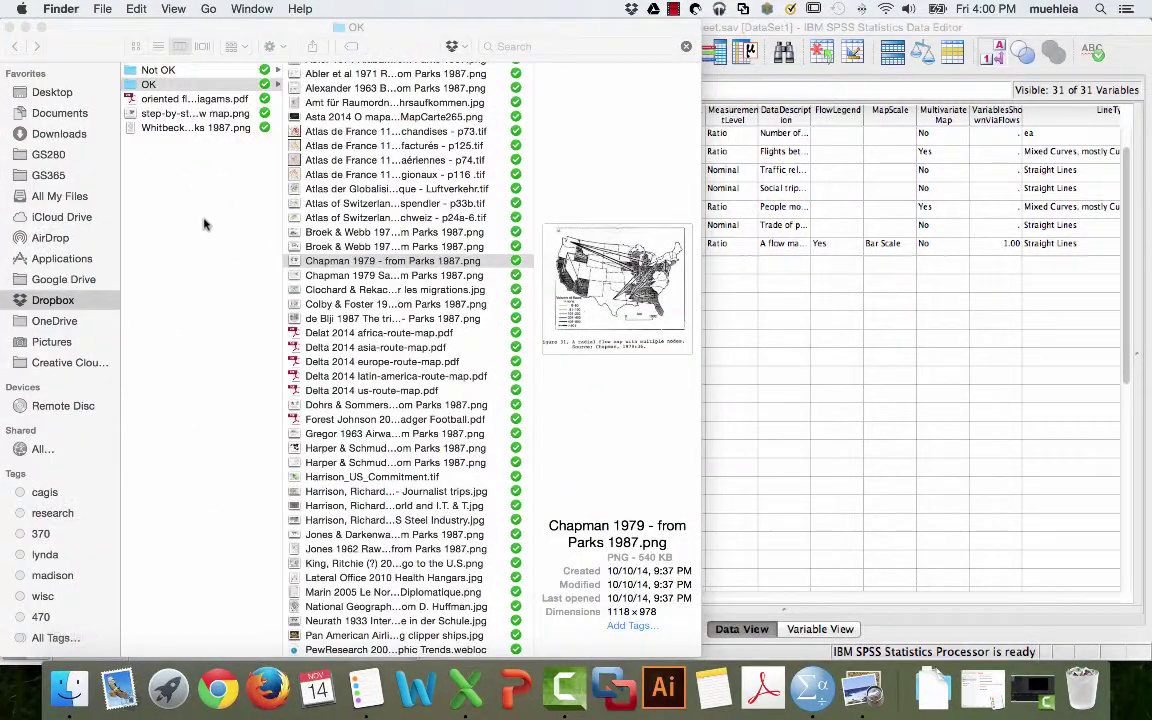
Step: View the Atlas of Switzerland map image, close it, and return to the SPSS data editor
{"action": "left_click", "coordinate": [337, 237]}
{"action": "left_click", "coordinate": [340, 217]}
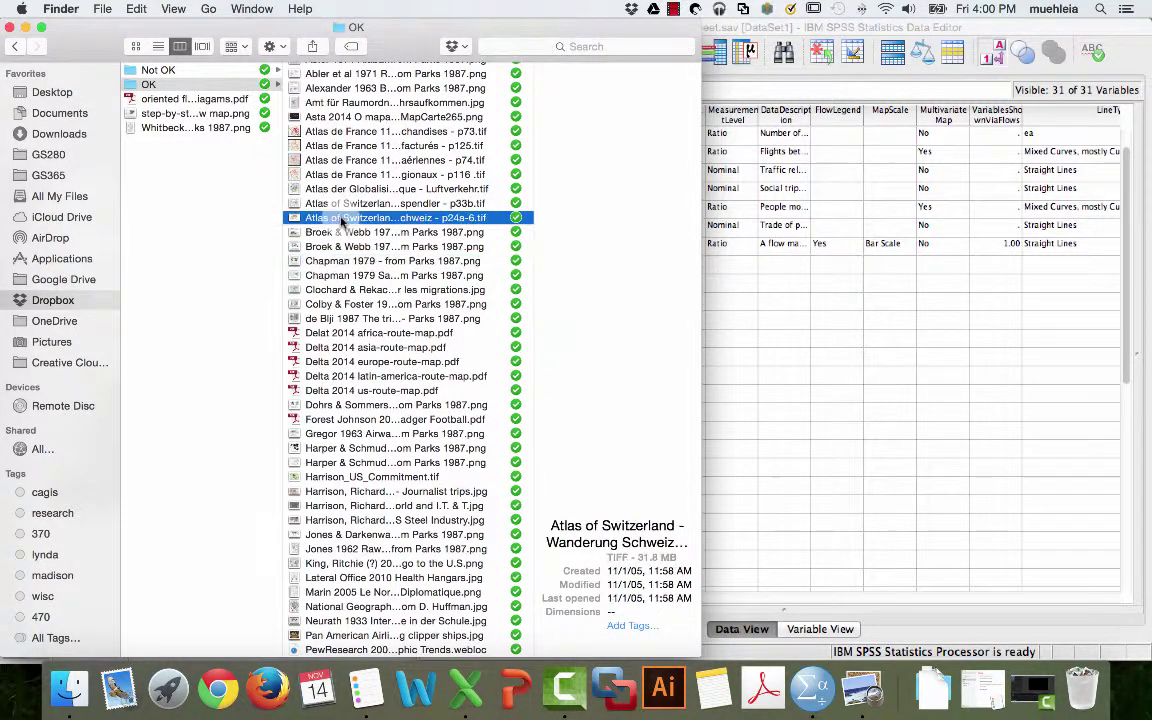
{"action": "double_click", "coordinate": [340, 212]}
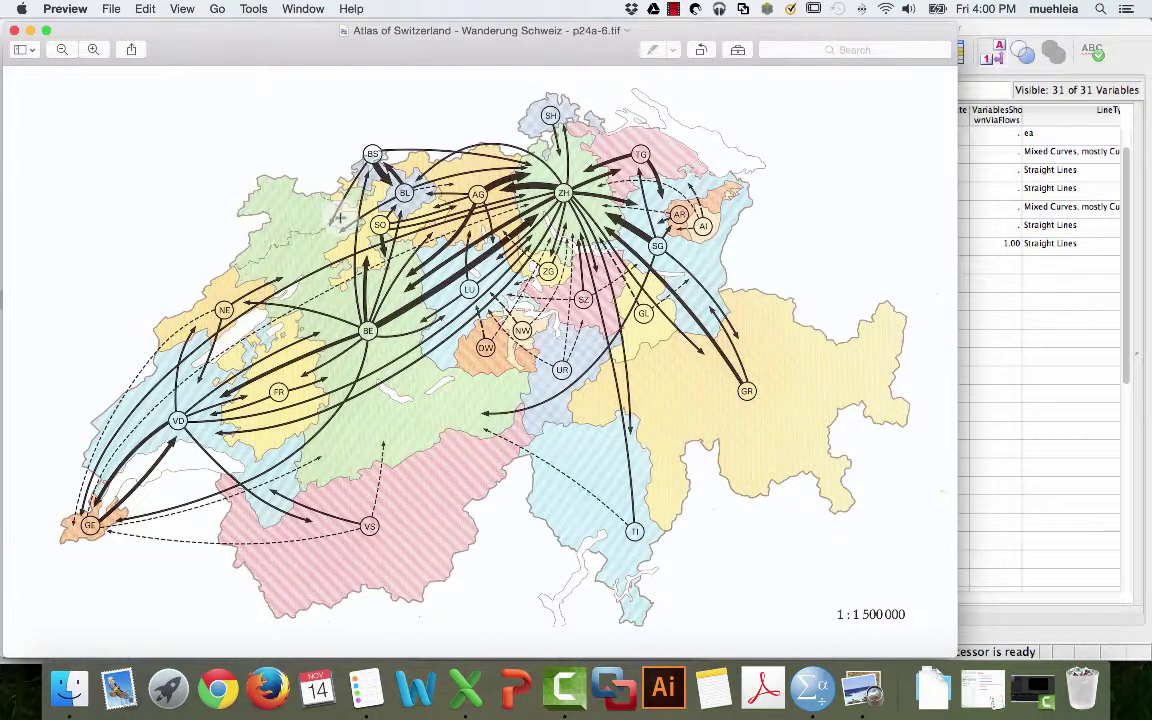
{"action": "left_click", "coordinate": [14, 30]}
{"action": "left_click", "coordinate": [708, 28]}
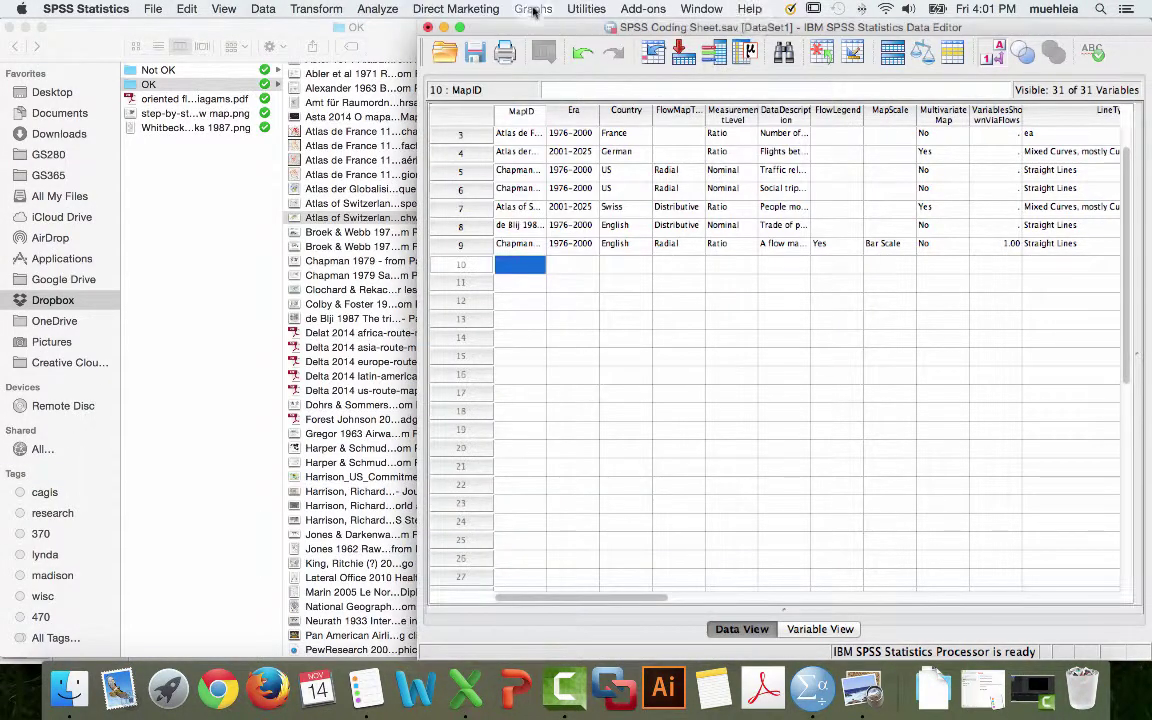
Step: Close the Finder OK folder so SPSS sits beside the Excel arrowhead diagrams
{"action": "left_click", "coordinate": [26, 29]}
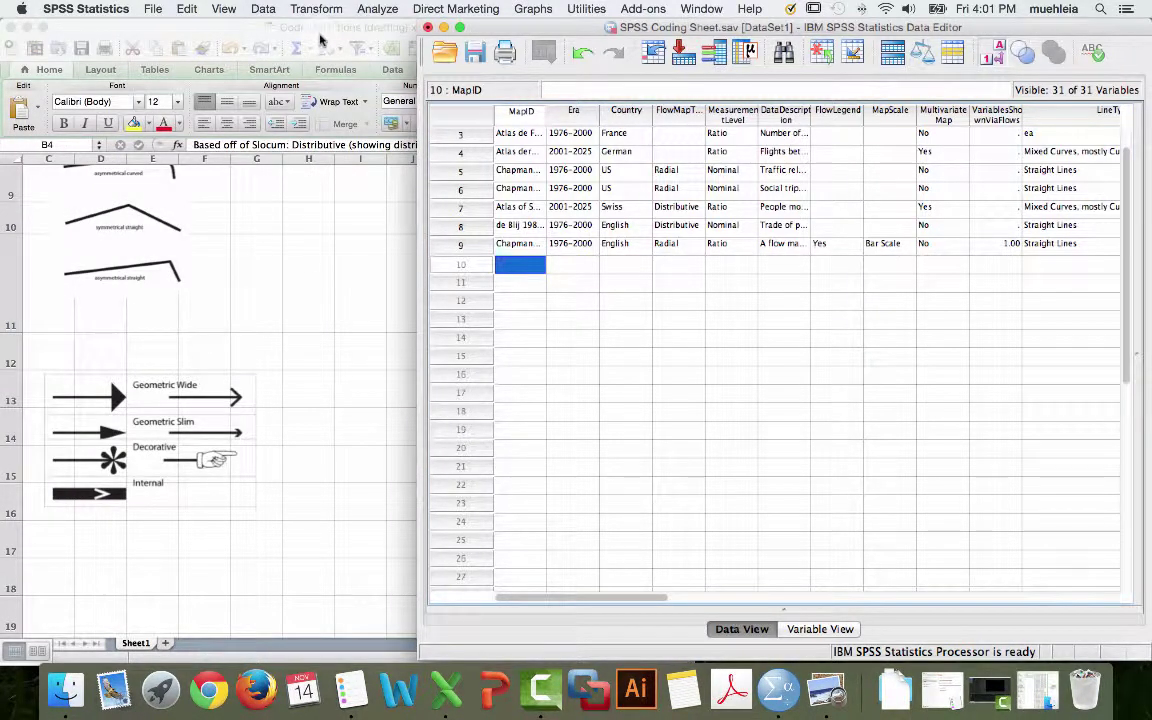